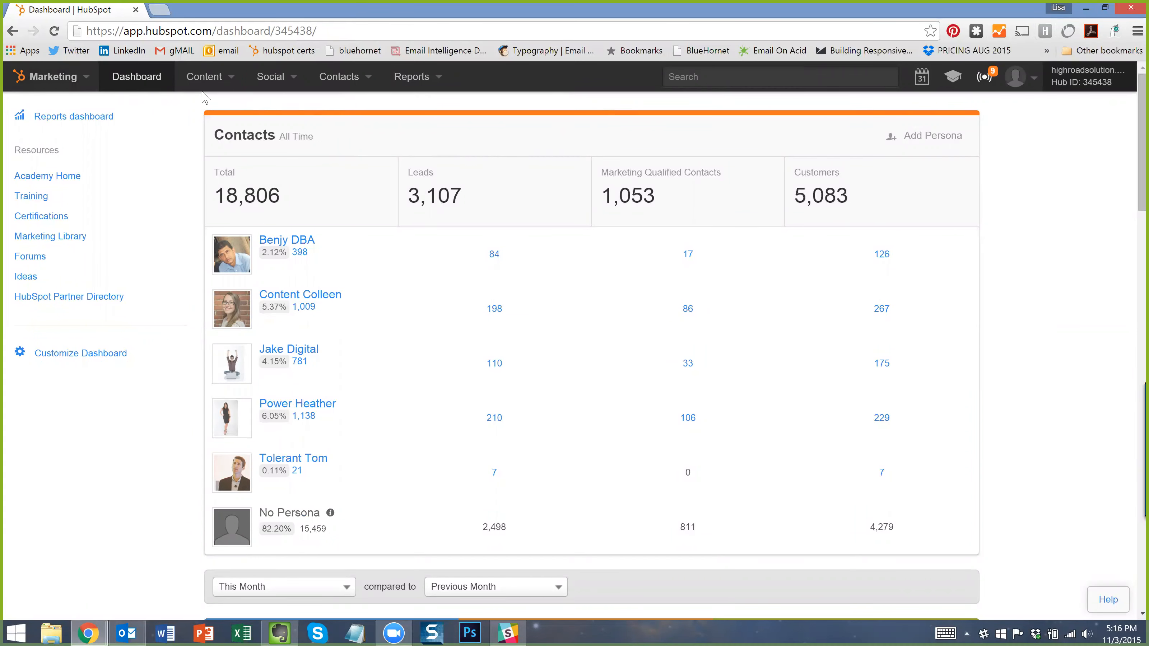
Open the Keywords report and check the rank of the keyword "email automation for associations".
{"action": "left_click", "coordinate": [277, 84]}
{"action": "left_click", "coordinate": [423, 72]}
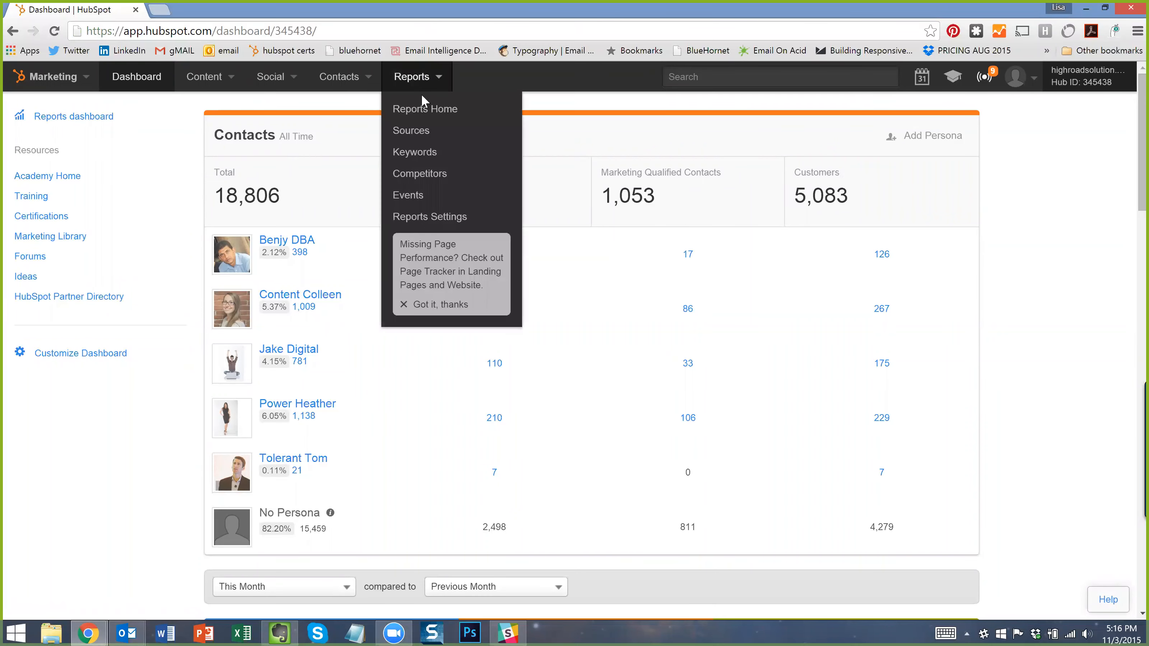
{"action": "left_click", "coordinate": [429, 154]}
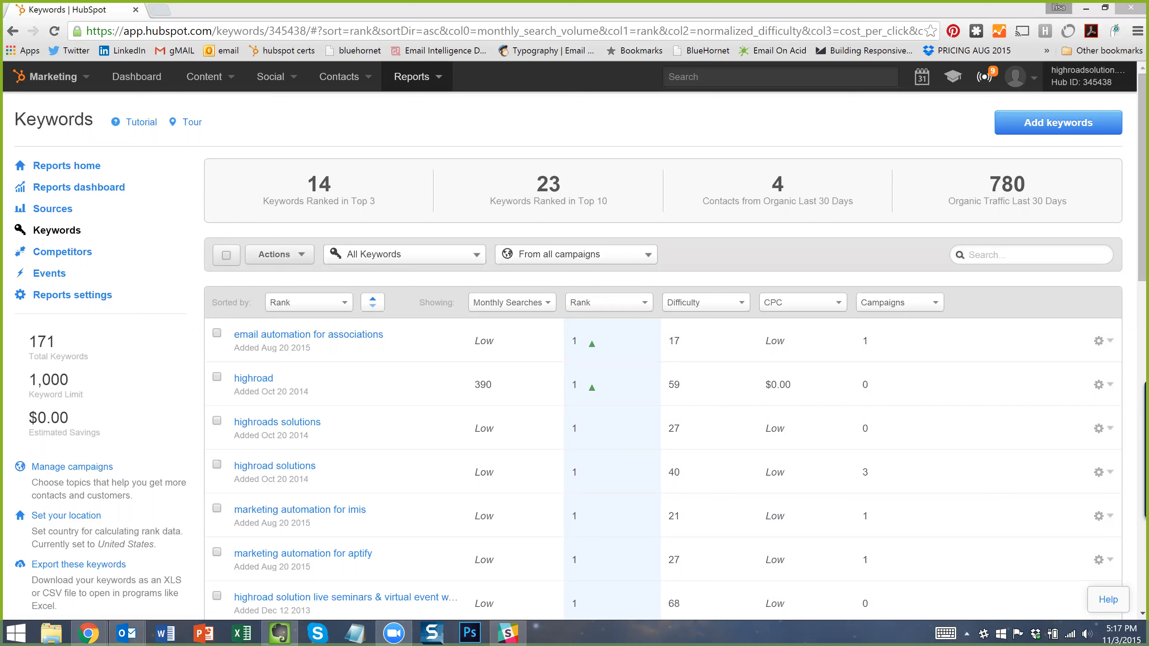
{"action": "mouse_move", "coordinate": [33, 406]}
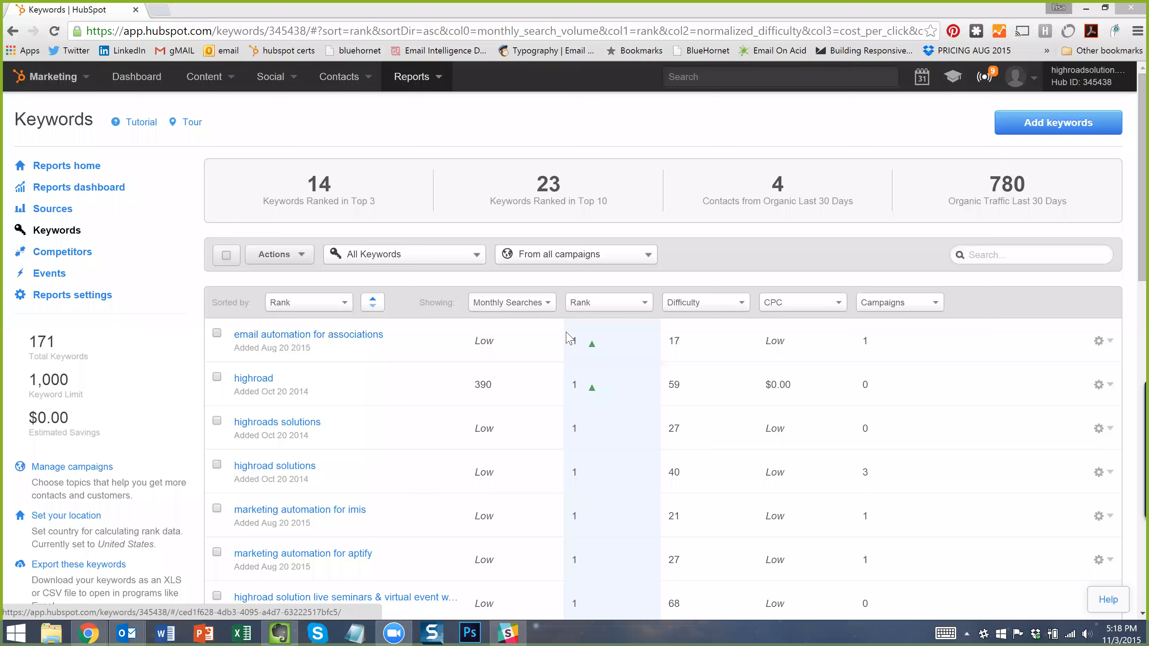
{"action": "double_click", "coordinate": [575, 341]}
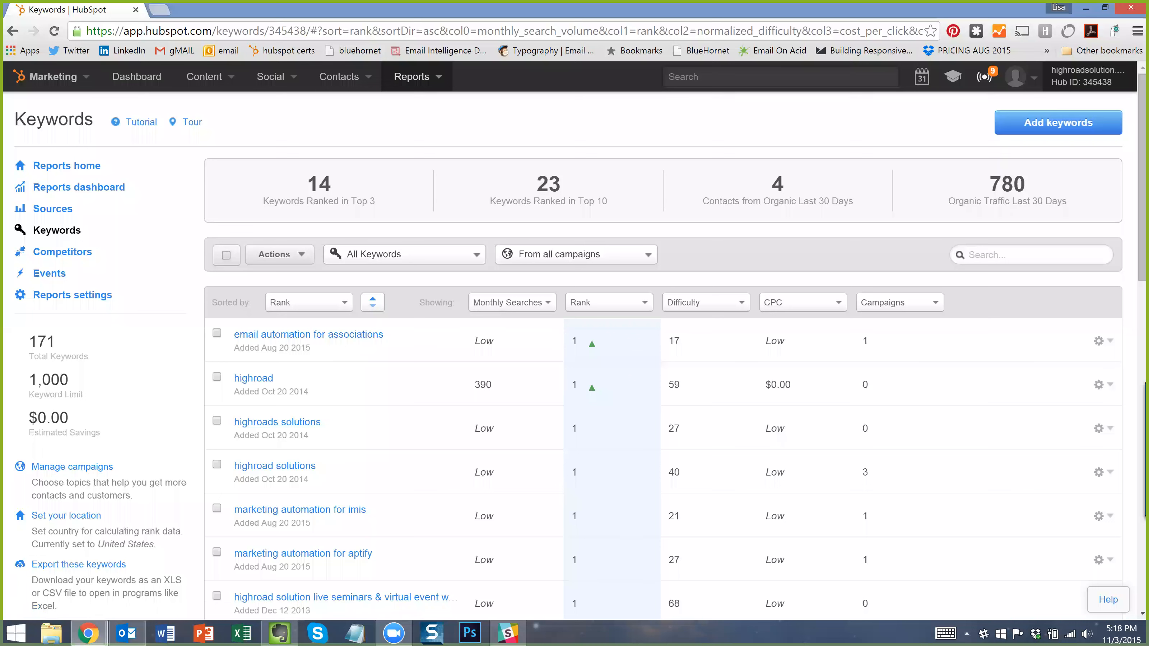
{"action": "left_click", "coordinate": [575, 342]}
{"action": "left_click", "coordinate": [158, 11]}
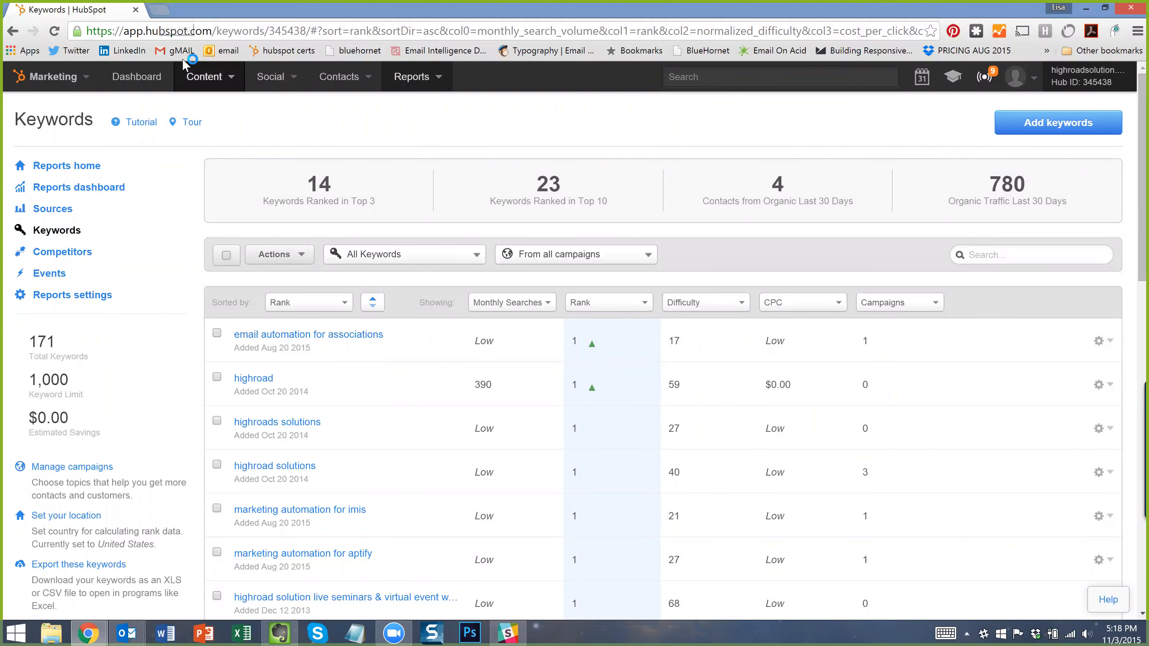
{"action": "type", "text": "www.goo"}
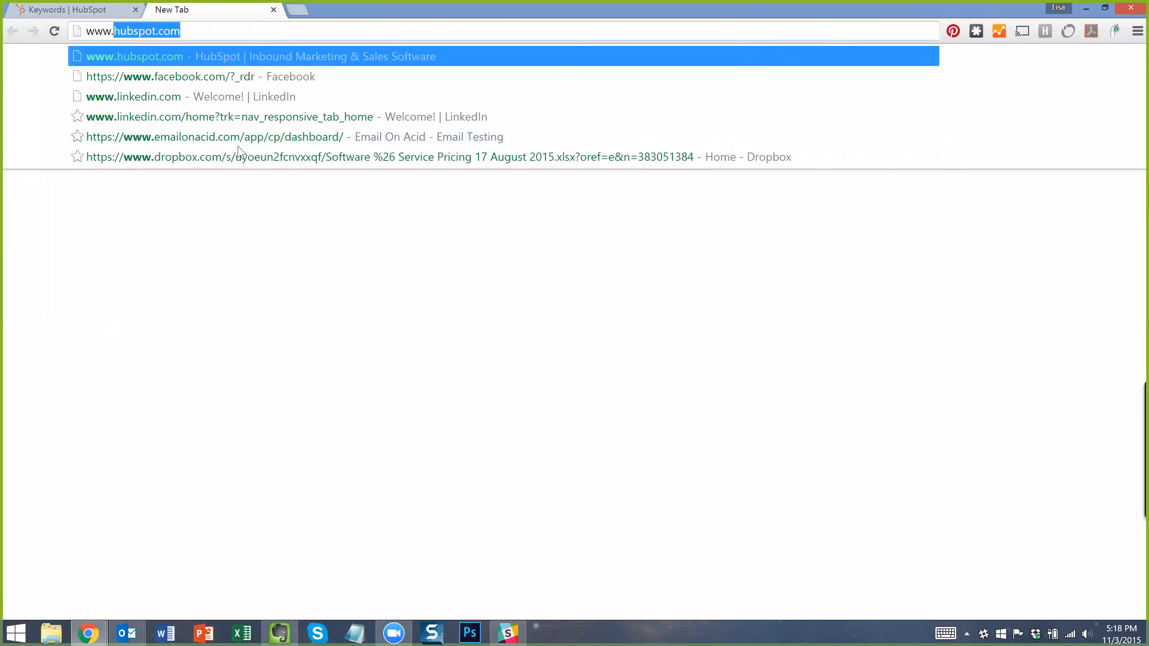
{"action": "key", "text": "Return"}
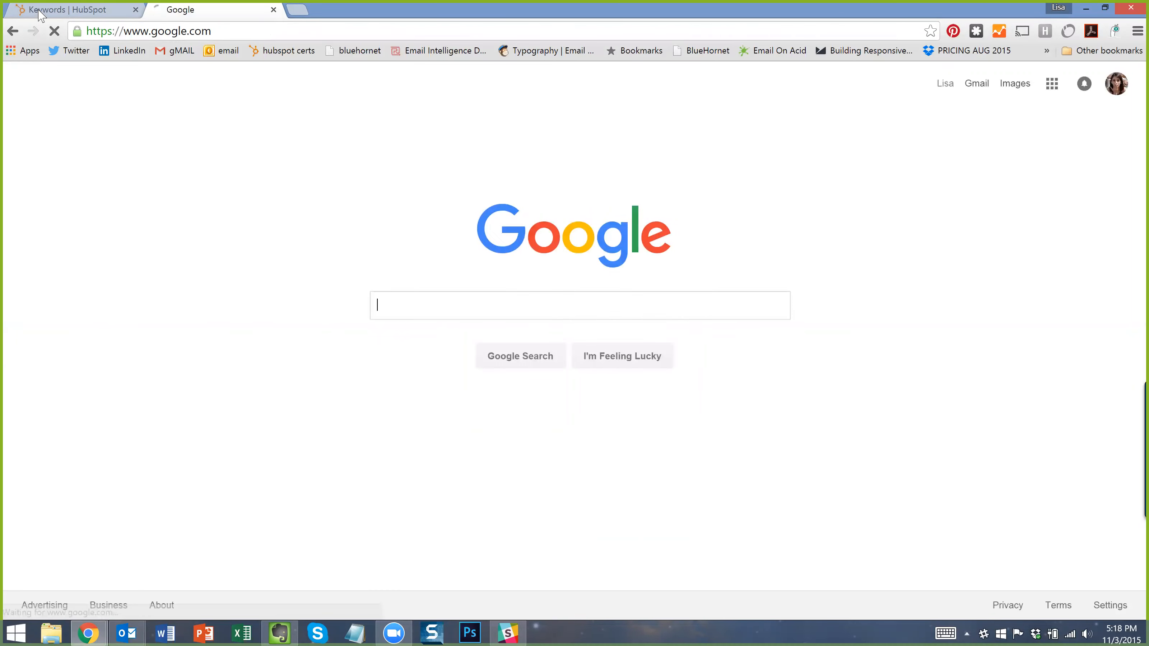
{"action": "left_click", "coordinate": [68, 10]}
{"action": "left_click", "coordinate": [219, 11]}
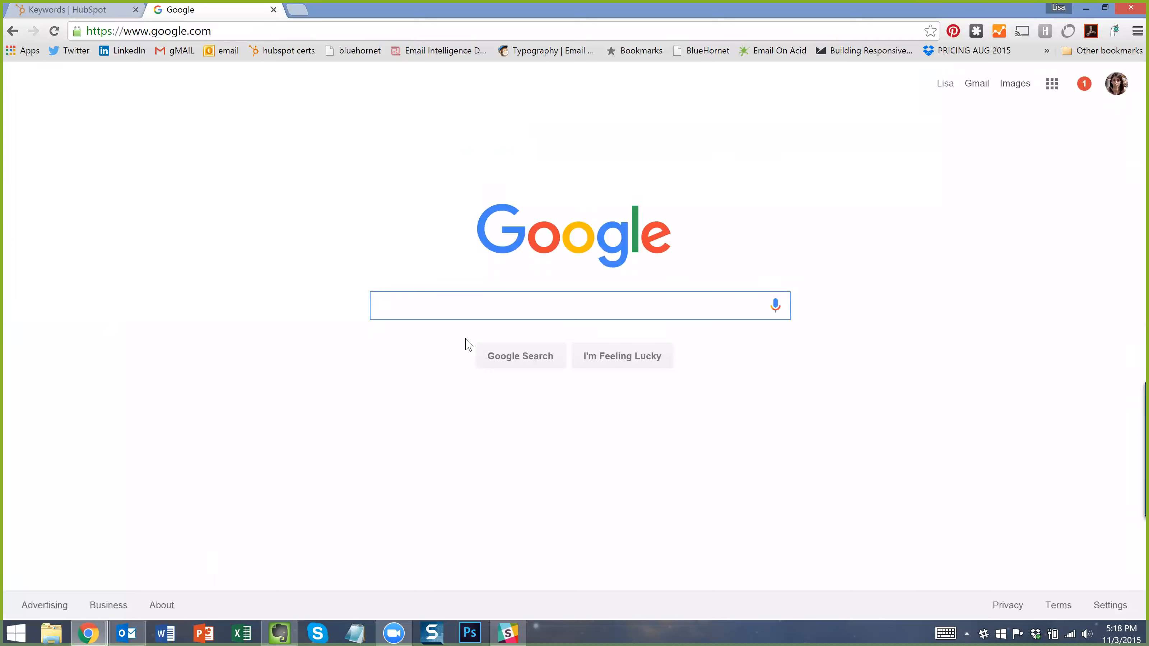
Search Google for "email automation for associations".
{"action": "type", "text": "email automat"}
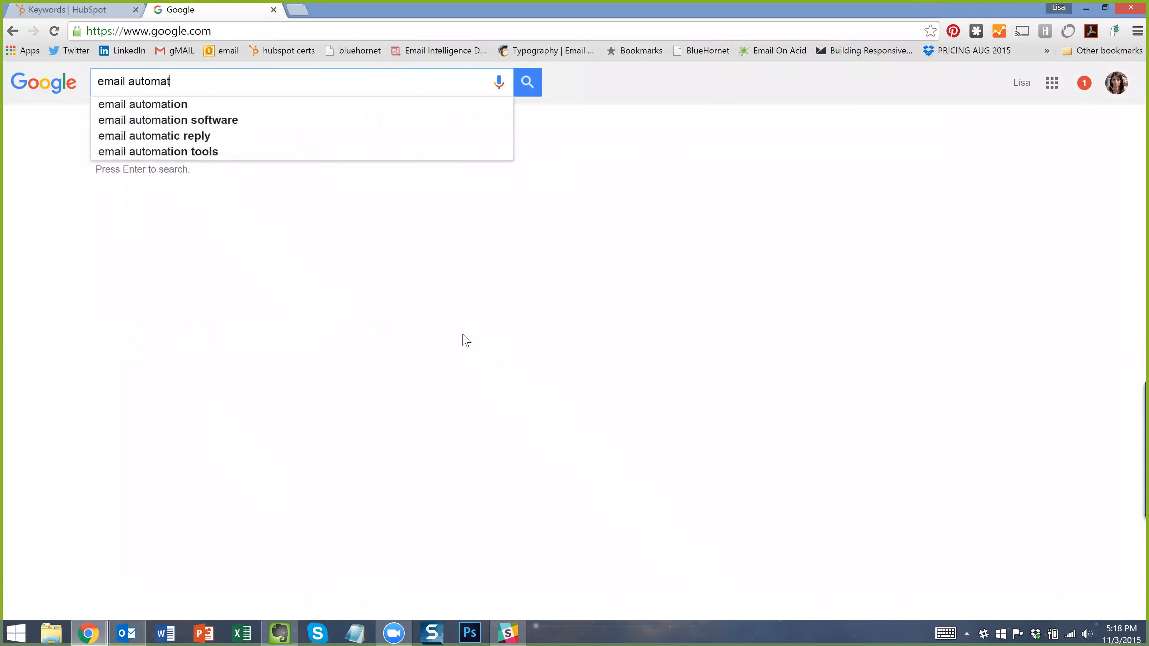
{"action": "type", "text": "ionfor and"}
{"action": "key", "text": "BackSpace"}
{"action": "key", "text": "BackSpace"}
{"action": "key", "text": "BackSpace"}
{"action": "key", "text": "BackSpace"}
{"action": "key", "text": "BackSpace"}
{"action": "key", "text": "BackSpace"}
{"action": "key", "text": "BackSpace"}
{"action": "type", "text": "for associations"}
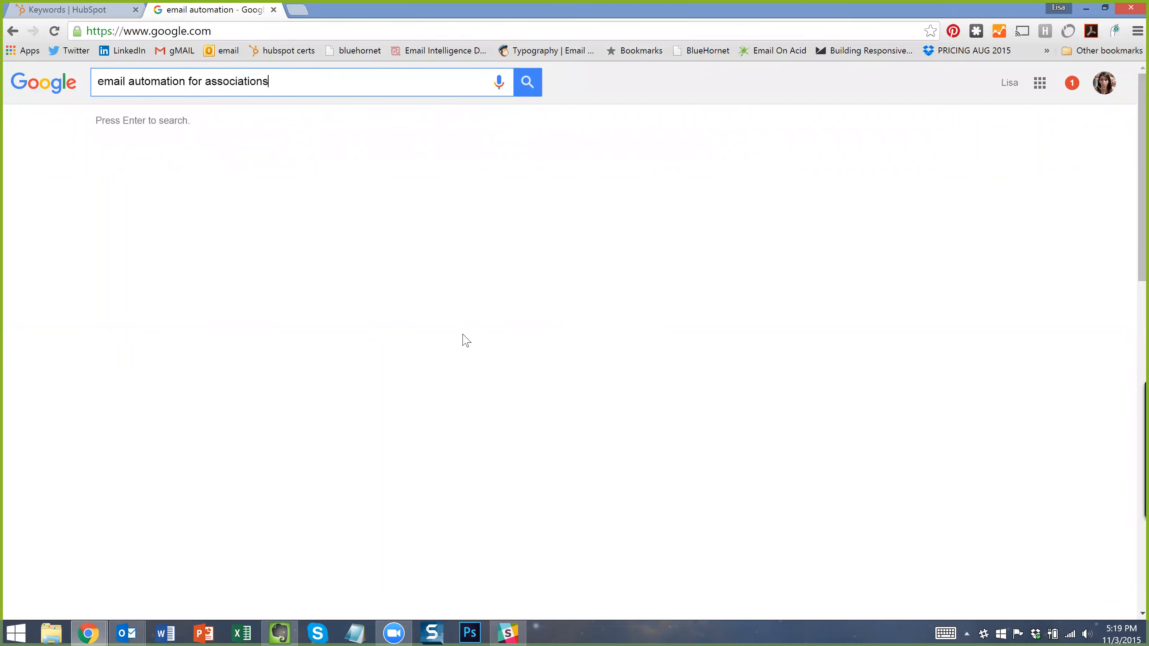
{"action": "key", "text": "Return"}
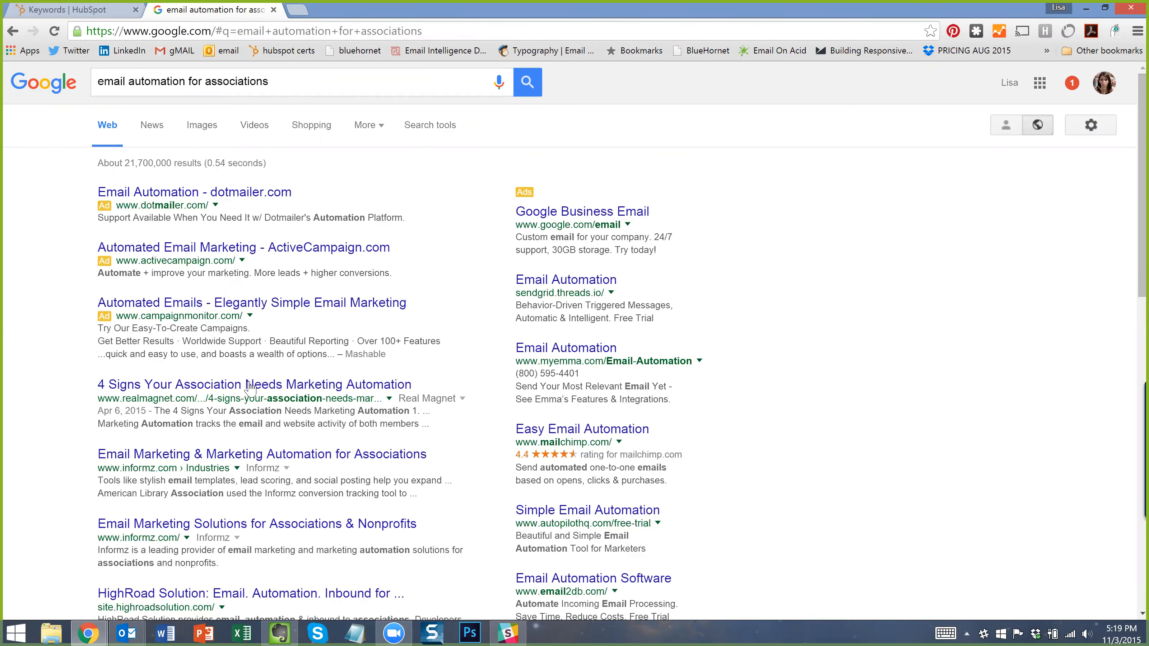
Examine the ads and organic search results to find where the HighRoad Solution pages are listed.
{"action": "scroll", "coordinate": [256, 570], "scroll_direction": "down", "scroll_amount": 2}
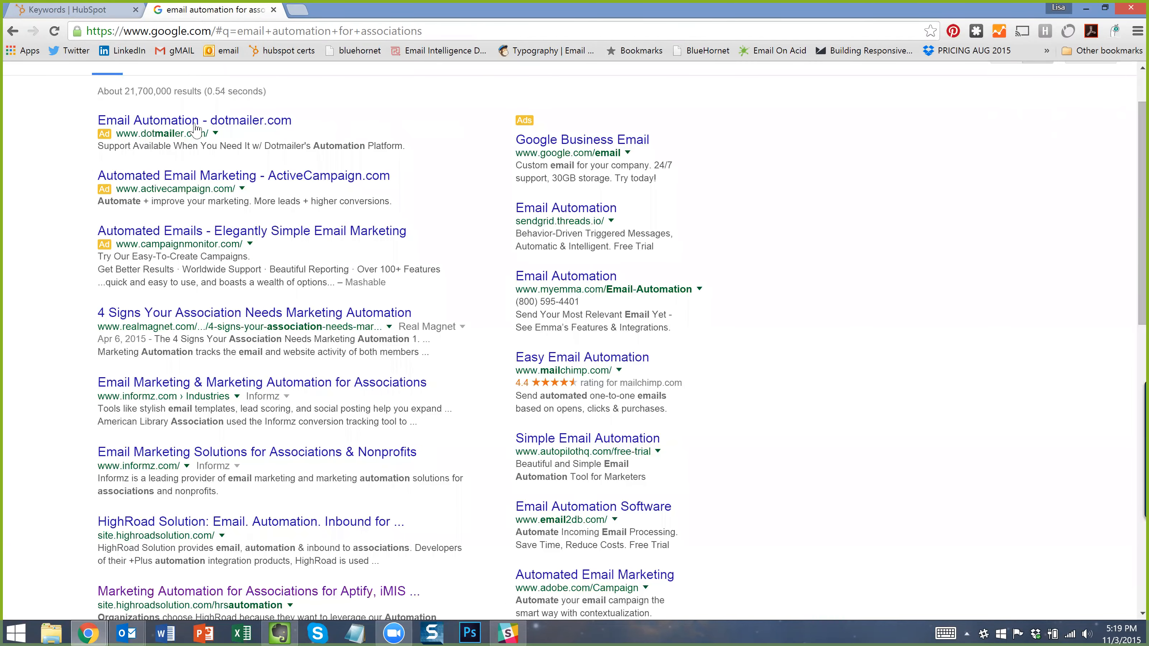
{"action": "scroll", "coordinate": [216, 366], "scroll_direction": "down", "scroll_amount": 3}
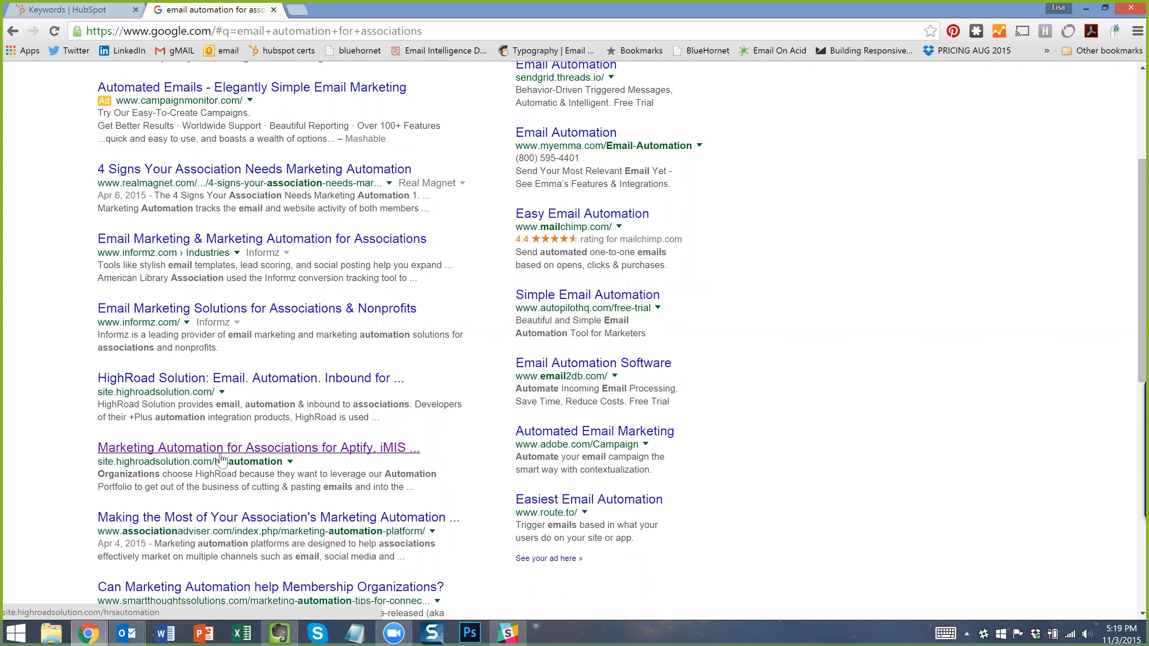
{"action": "scroll", "coordinate": [257, 448], "scroll_direction": "down", "scroll_amount": 6}
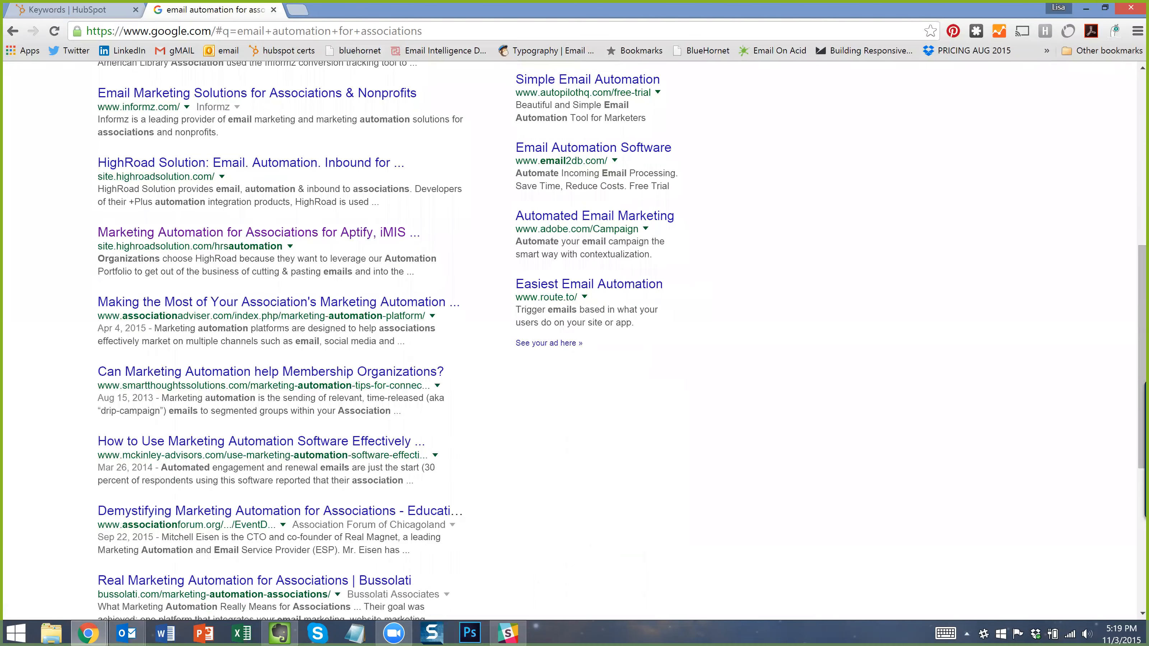
{"action": "scroll", "coordinate": [217, 407], "scroll_direction": "up", "scroll_amount": 6}
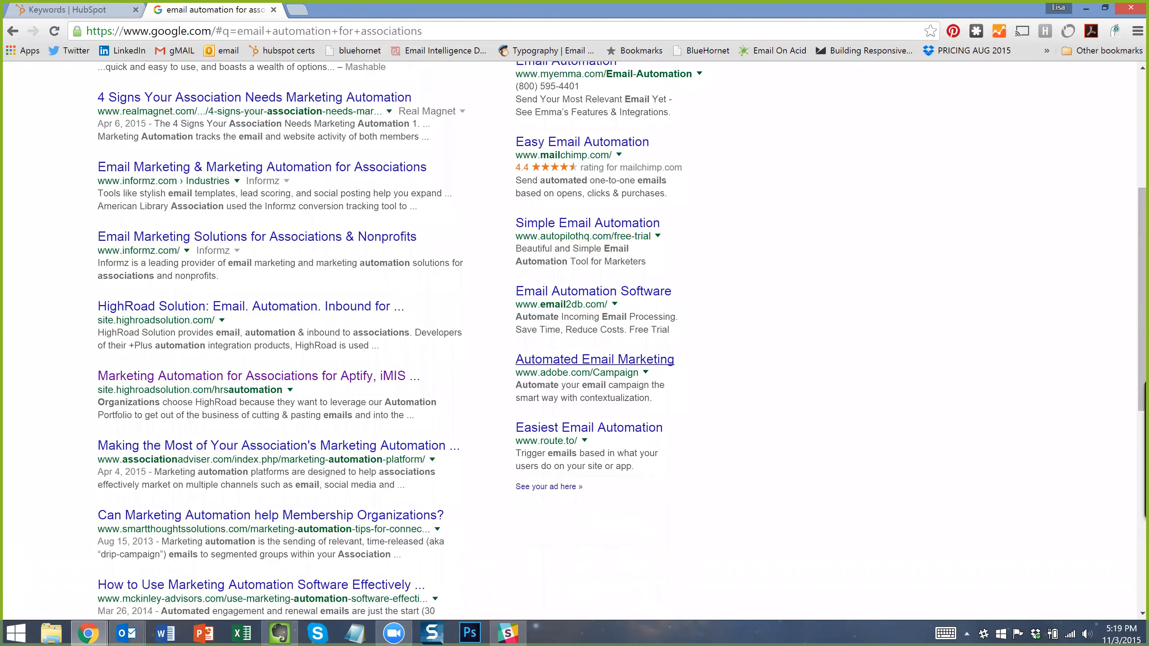
{"action": "scroll", "coordinate": [632, 363], "scroll_direction": "up", "scroll_amount": 5}
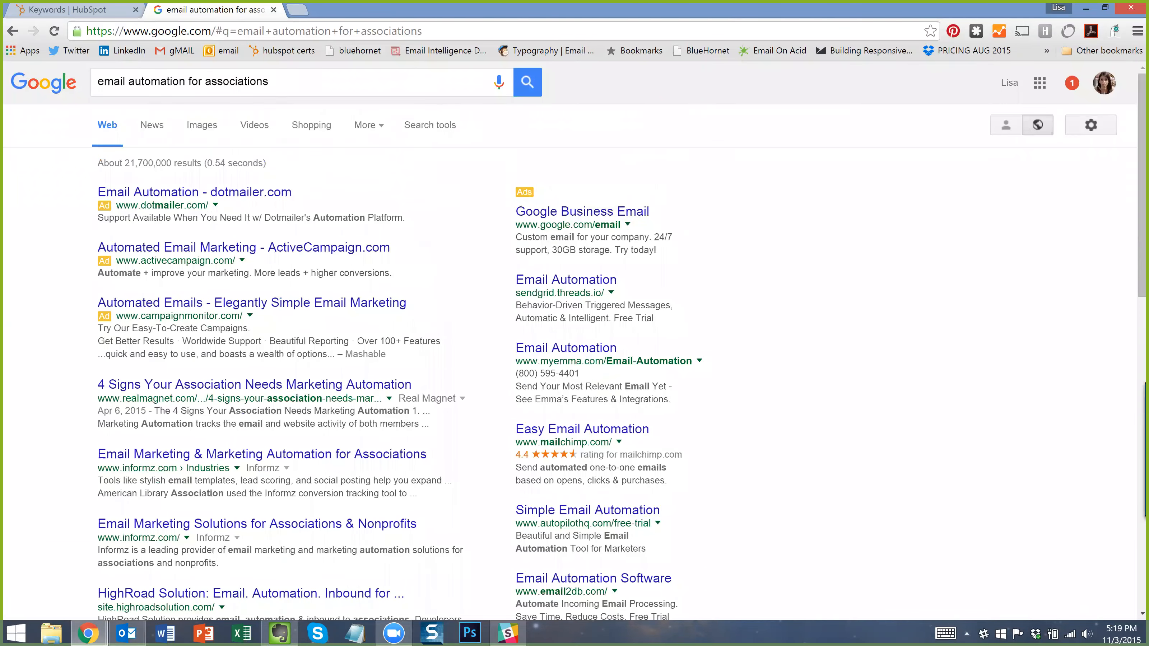
{"action": "scroll", "coordinate": [512, 209], "scroll_direction": "down", "scroll_amount": 6}
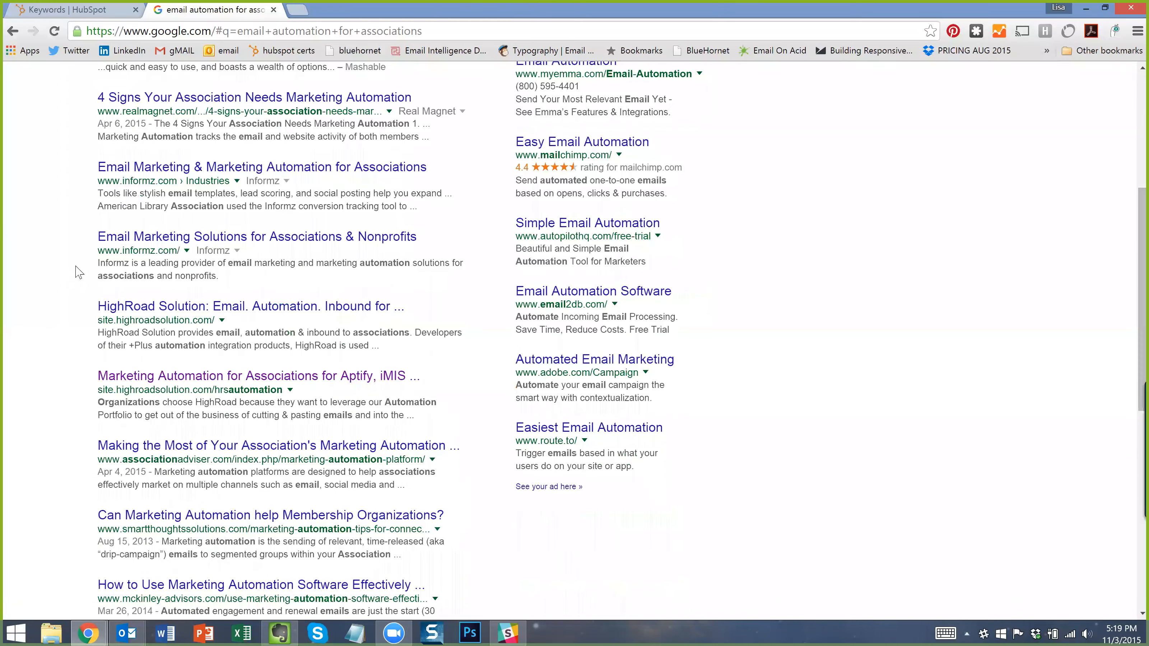
{"action": "scroll", "coordinate": [512, 209], "scroll_direction": "up", "scroll_amount": 5}
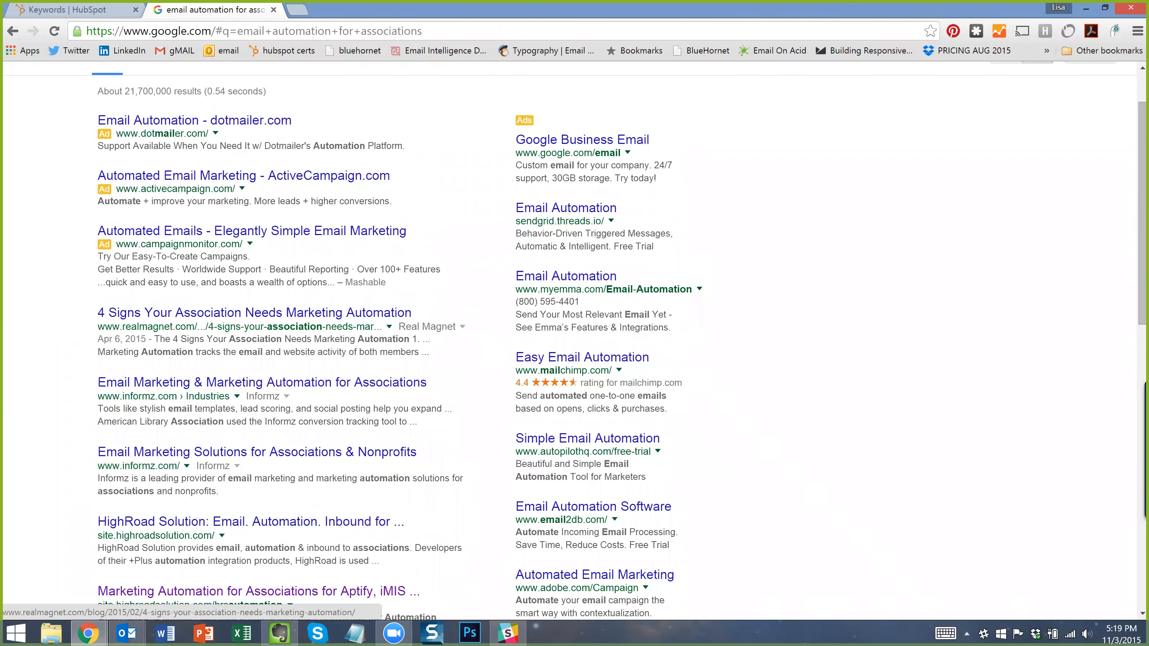
{"action": "scroll", "coordinate": [181, 314], "scroll_direction": "up", "scroll_amount": 2}
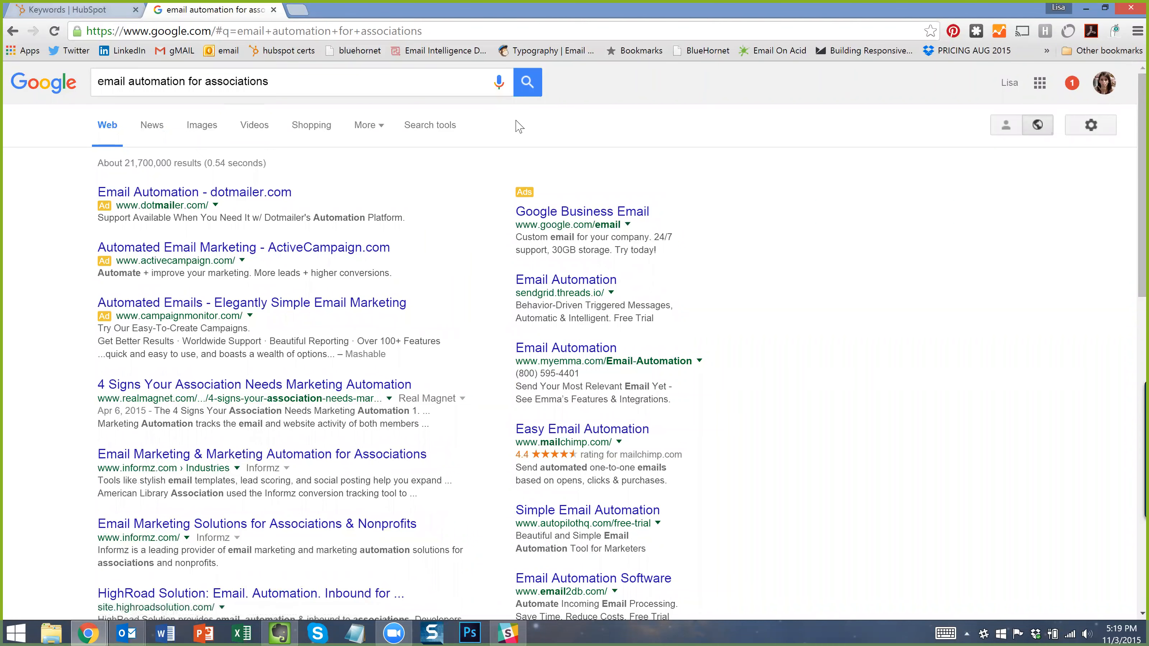
Return to the HubSpot Keywords report and close the Google search tab.
{"action": "left_click", "coordinate": [75, 10]}
{"action": "mouse_move", "coordinate": [595, 344]}
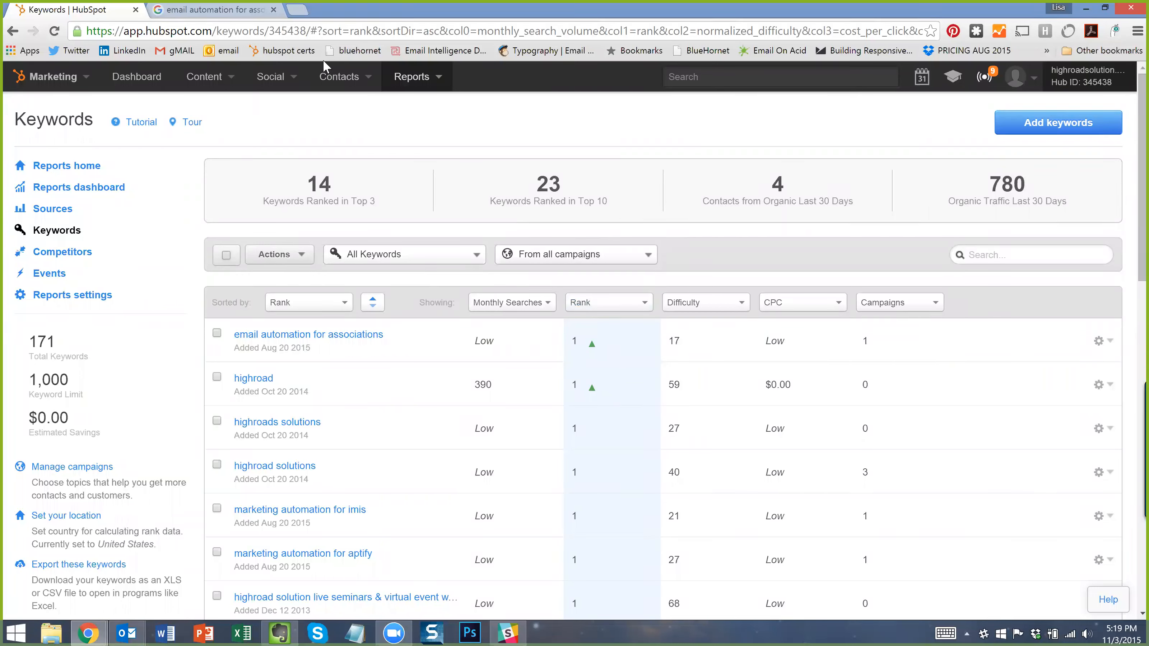
{"action": "left_click", "coordinate": [273, 9]}
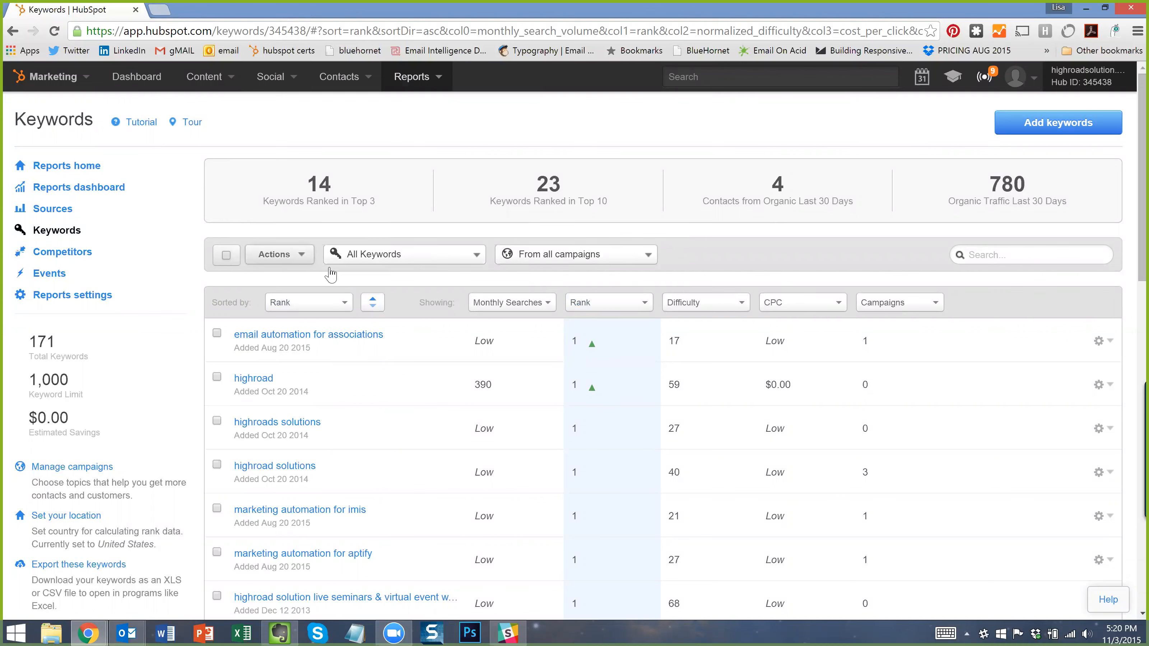
Review the full keyword list, the available keyword actions and the metrics offered for the Monthly Searches column.
{"action": "scroll", "coordinate": [364, 318], "scroll_direction": "down", "scroll_amount": 15}
{"action": "scroll", "coordinate": [348, 294], "scroll_direction": "up", "scroll_amount": 1}
{"action": "scroll", "coordinate": [347, 293], "scroll_direction": "down", "scroll_amount": 2}
{"action": "scroll", "coordinate": [347, 293], "scroll_direction": "up", "scroll_amount": 20}
{"action": "left_click", "coordinate": [290, 254]}
{"action": "left_click", "coordinate": [698, 233]}
{"action": "left_click", "coordinate": [512, 303]}
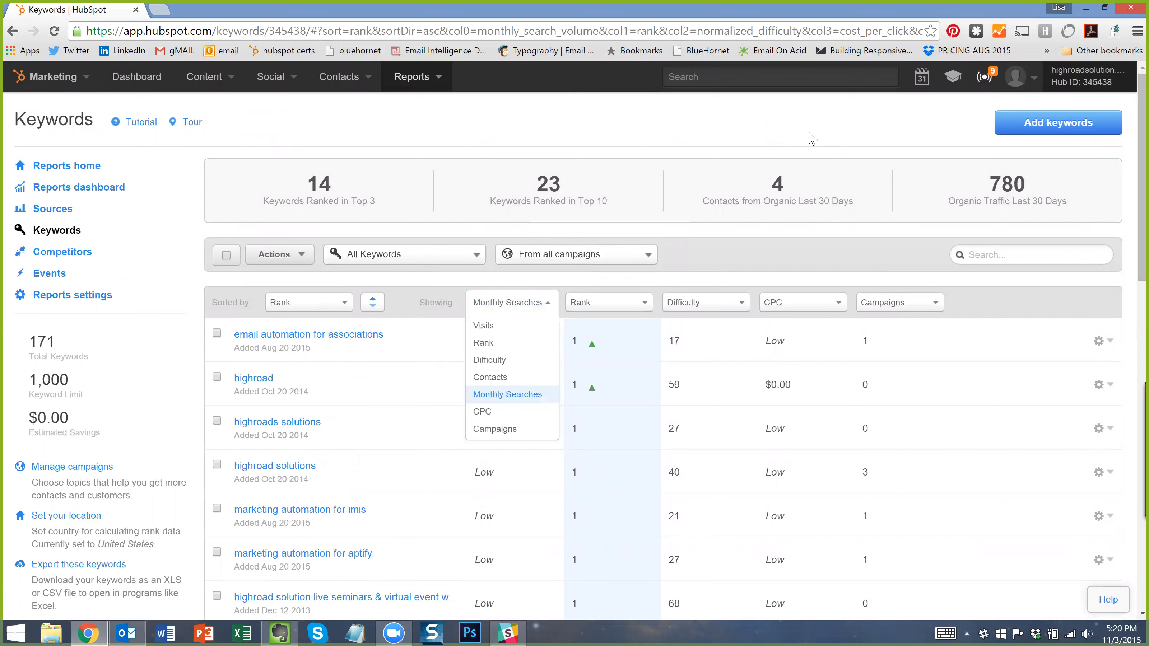
{"action": "left_click", "coordinate": [1125, 216]}
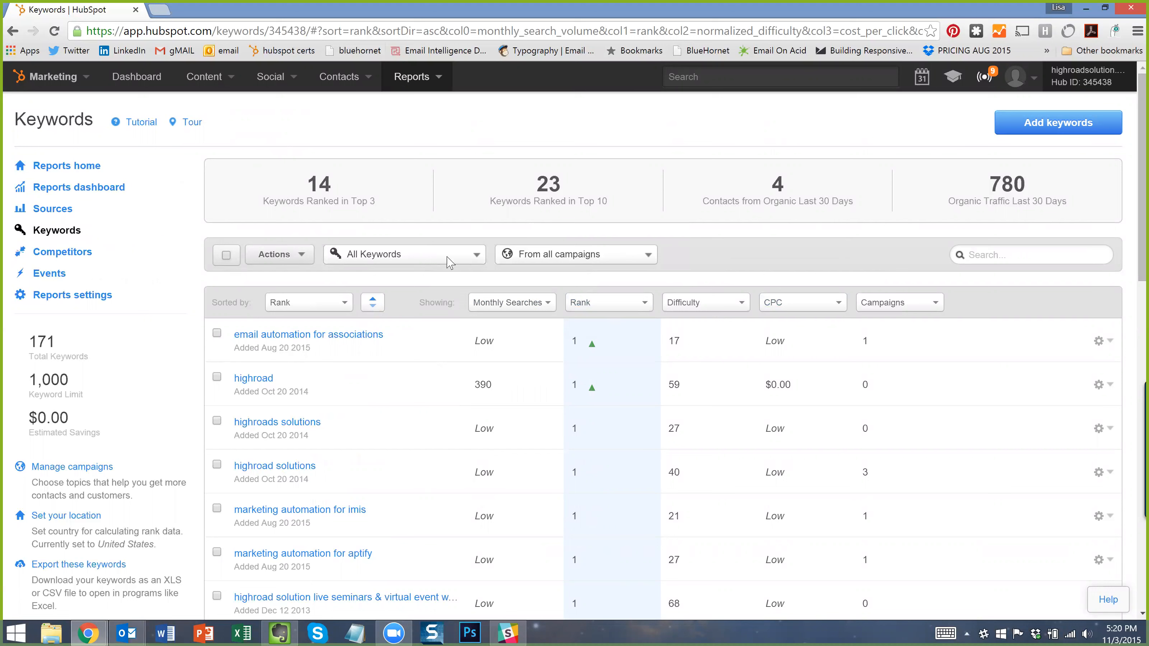
Try adding the keyword "email automation for associations" to the 2016 HighRoad U campaign, then cancel without adding it.
{"action": "left_click", "coordinate": [285, 258]}
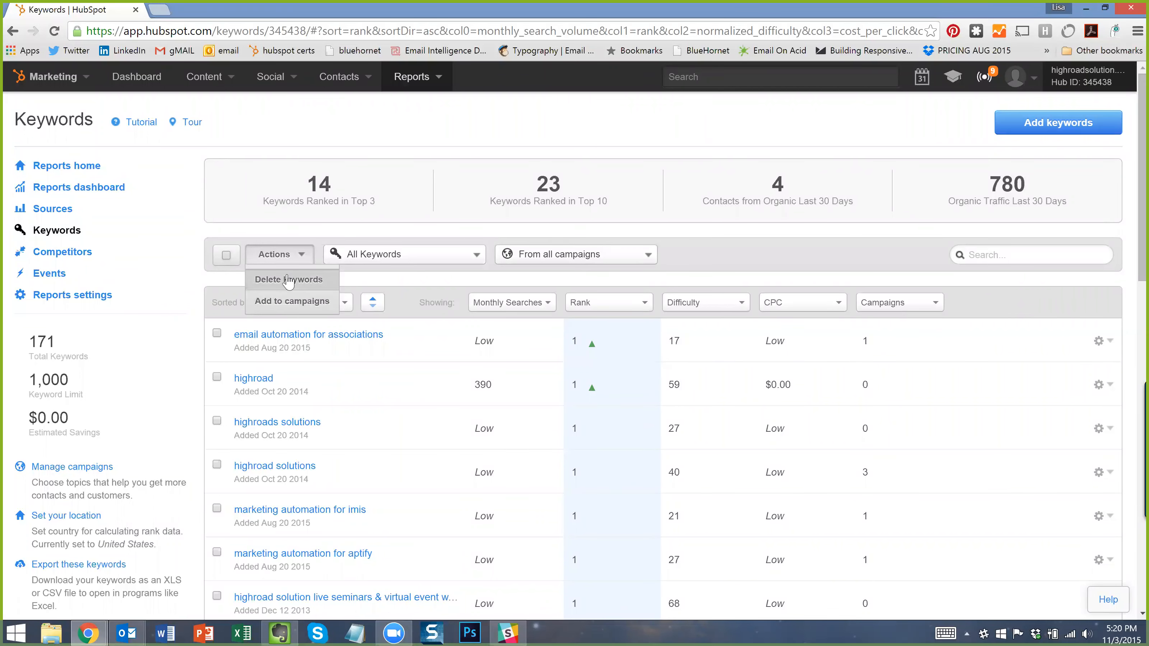
{"action": "left_click", "coordinate": [214, 333]}
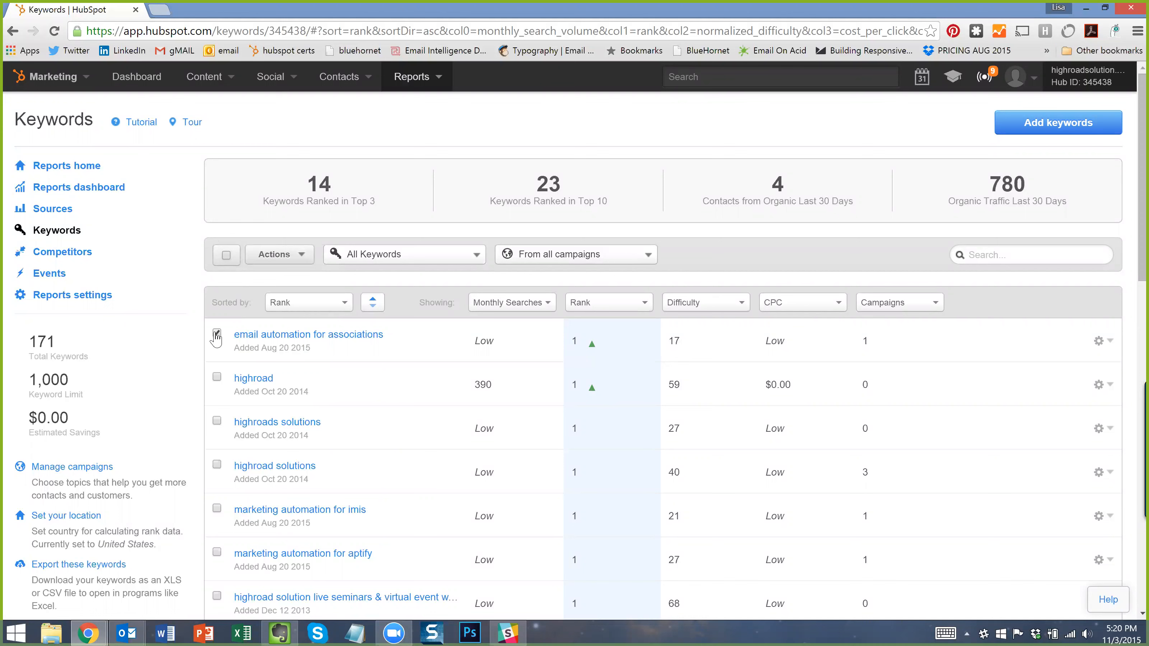
{"action": "left_click", "coordinate": [271, 254]}
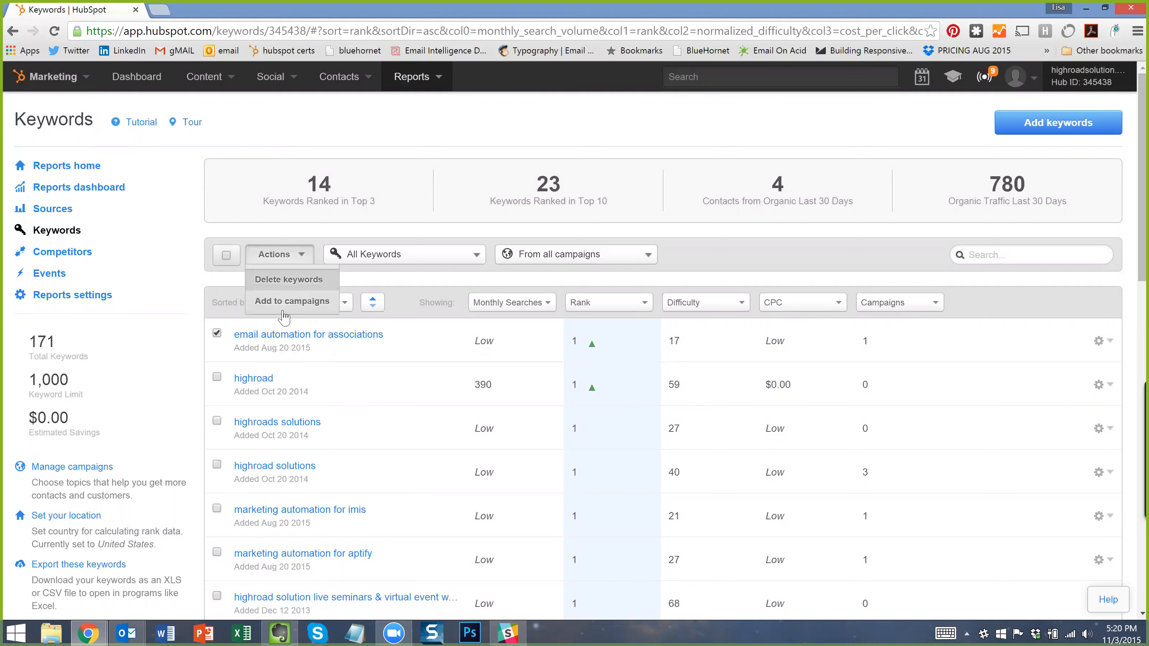
{"action": "left_click", "coordinate": [286, 301]}
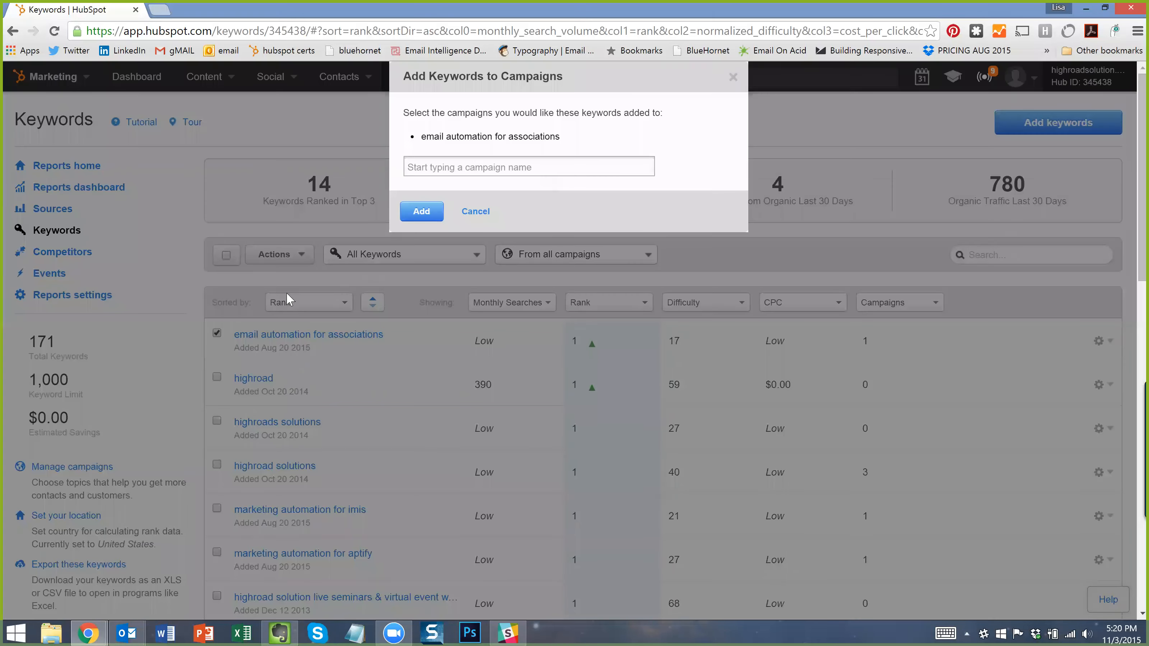
{"action": "left_click", "coordinate": [491, 166]}
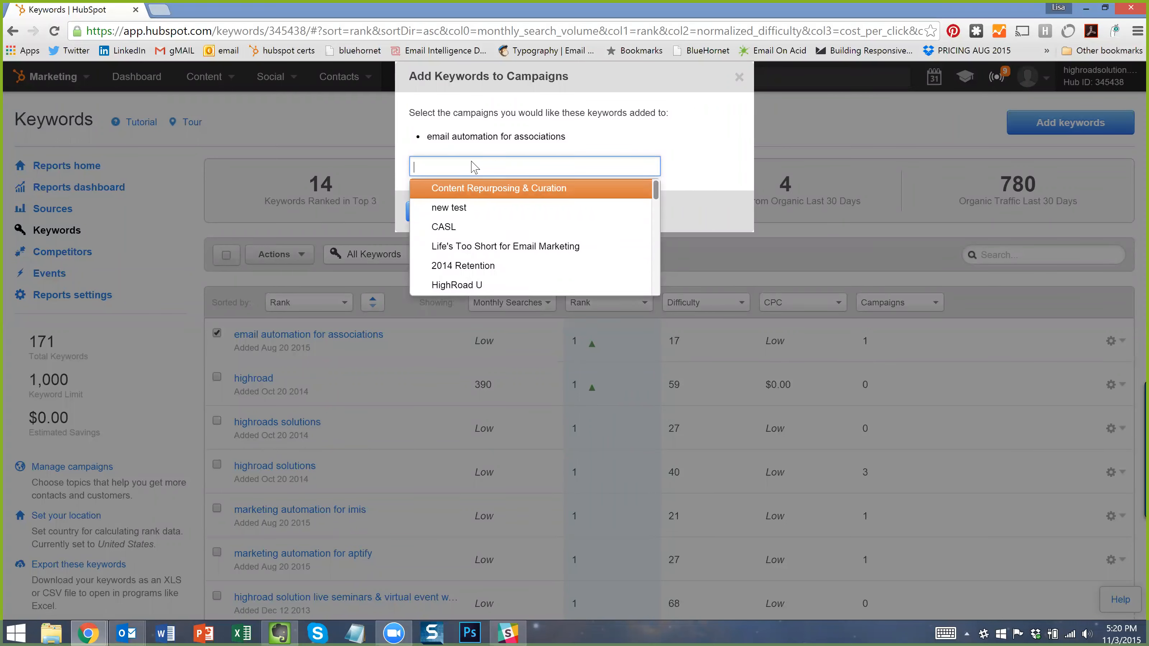
{"action": "type", "text": "2015"}
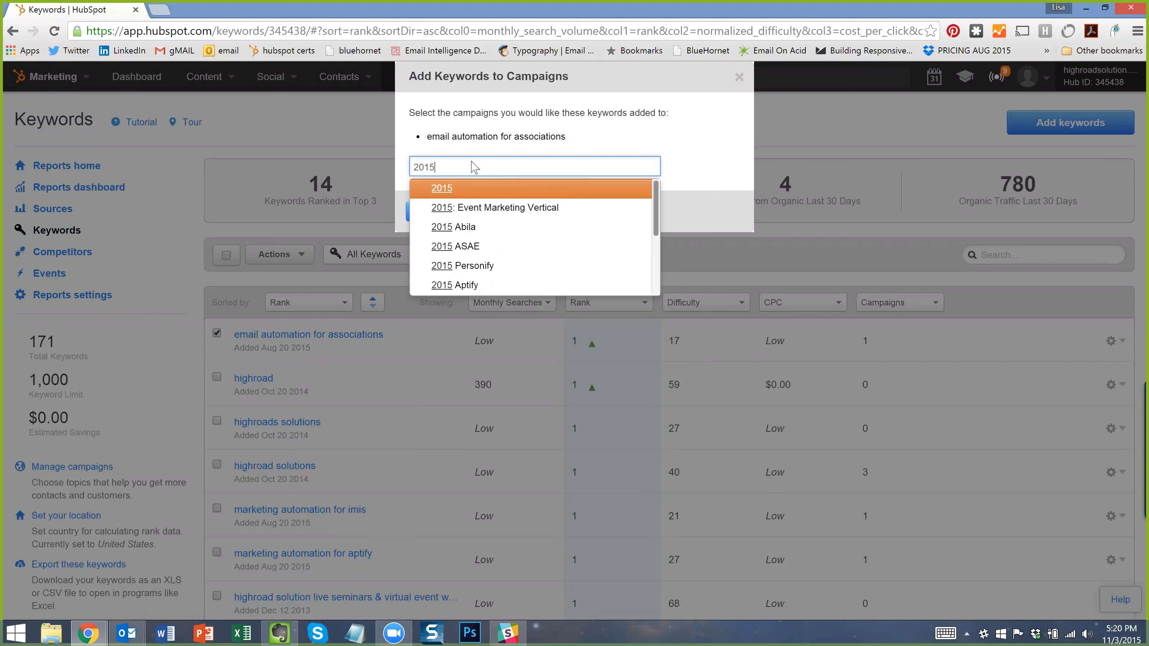
{"action": "key", "text": "BackSpace"}
{"action": "type", "text": "6 h"}
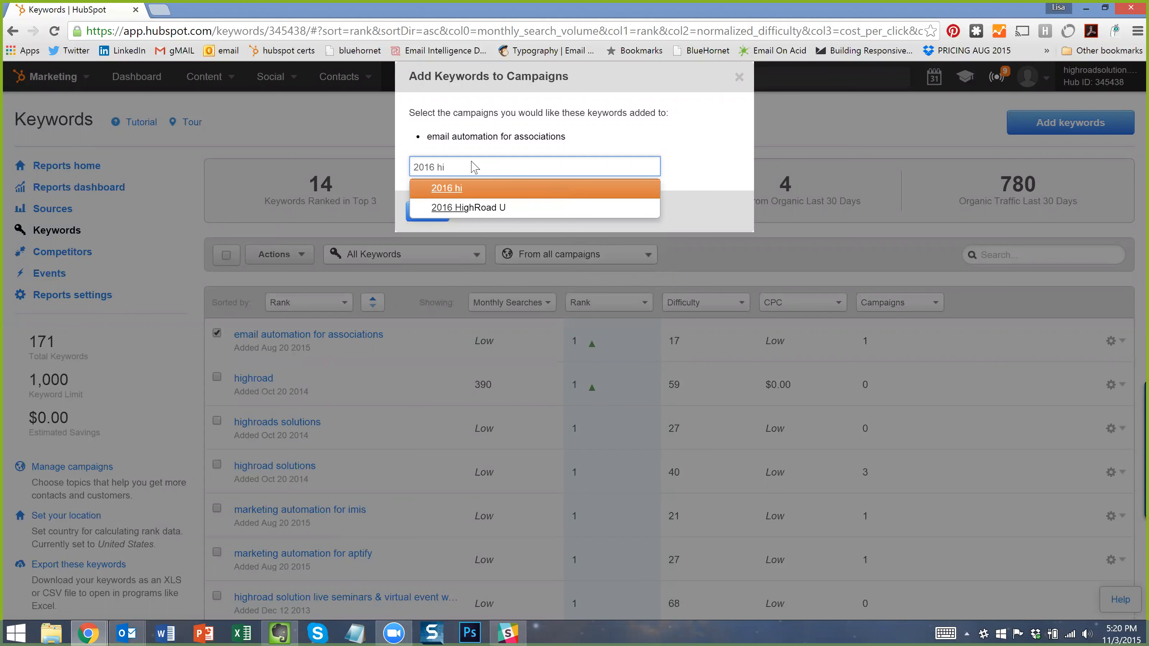
{"action": "type", "text": "i"}
{"action": "left_click", "coordinate": [480, 207]}
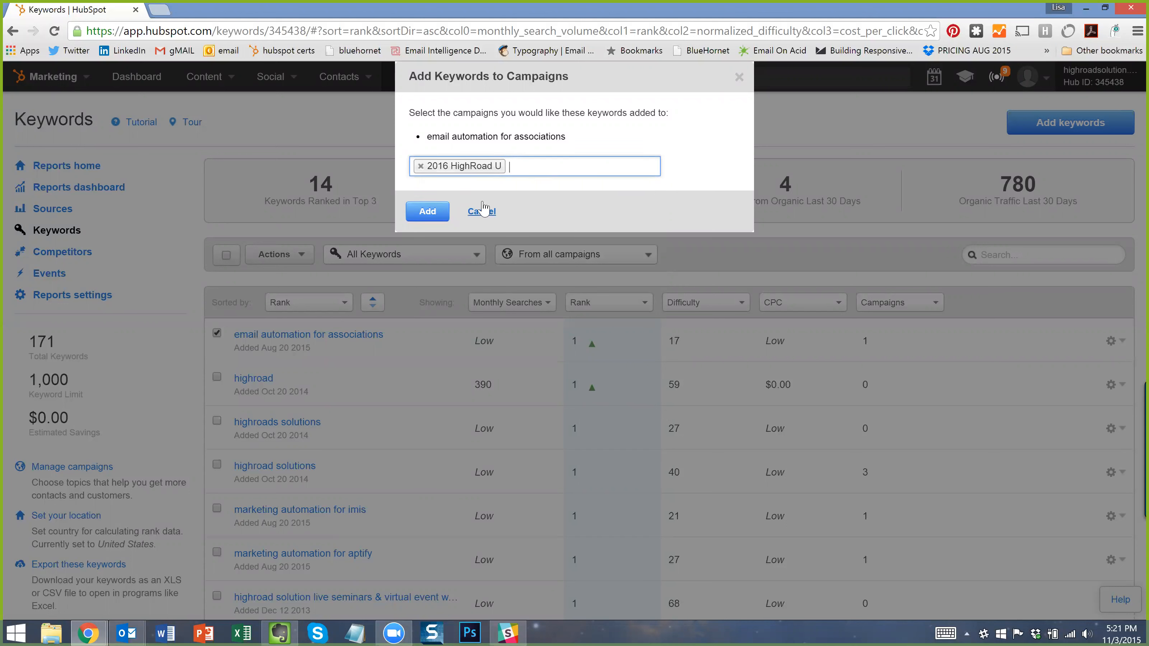
{"action": "left_click", "coordinate": [481, 213]}
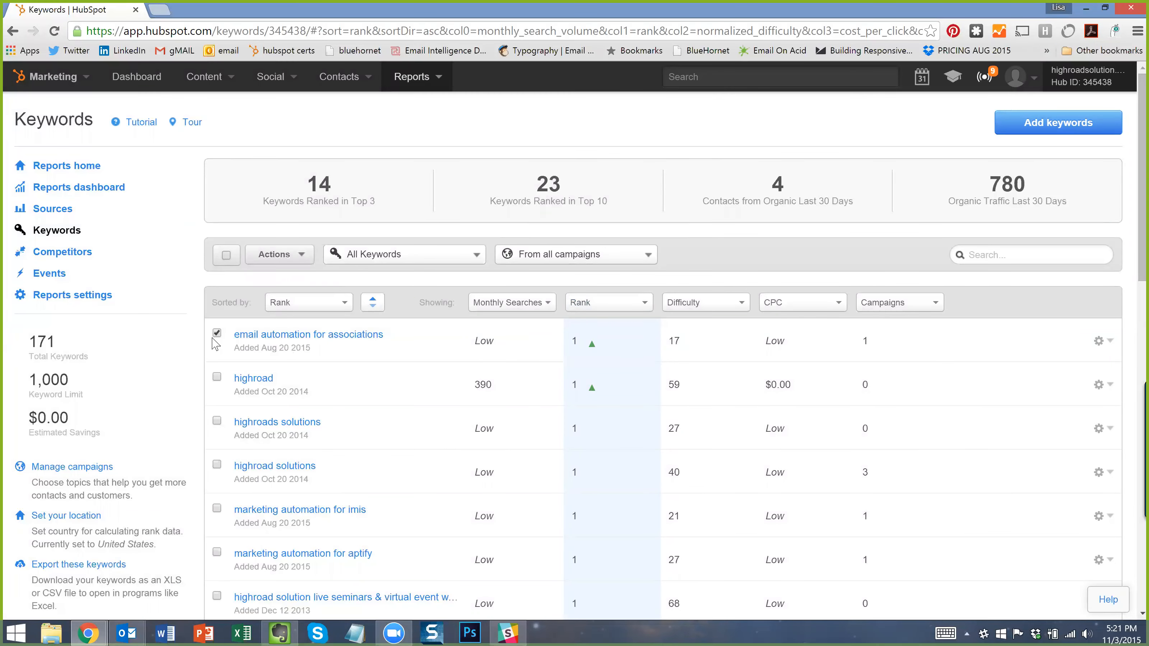
Open the details of the keyword "email automation for associations" and check which campaign it is assigned to.
{"action": "left_click", "coordinate": [311, 337]}
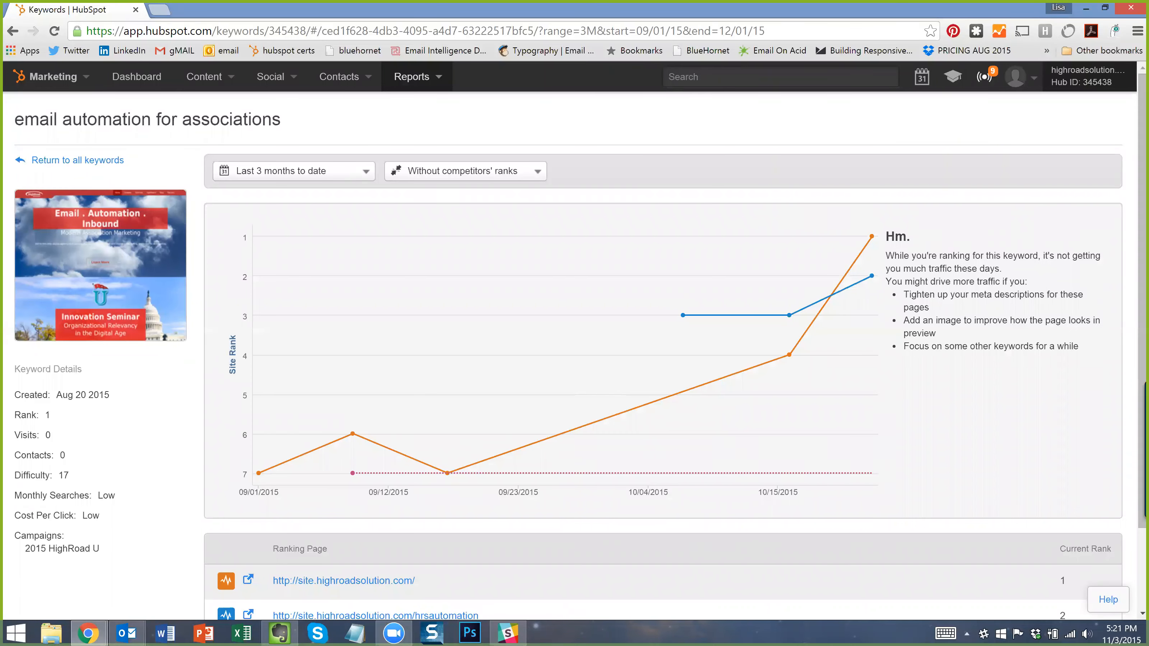
{"action": "triple_click", "coordinate": [71, 548]}
{"action": "left_click", "coordinate": [98, 549]}
{"action": "triple_click", "coordinate": [71, 549]}
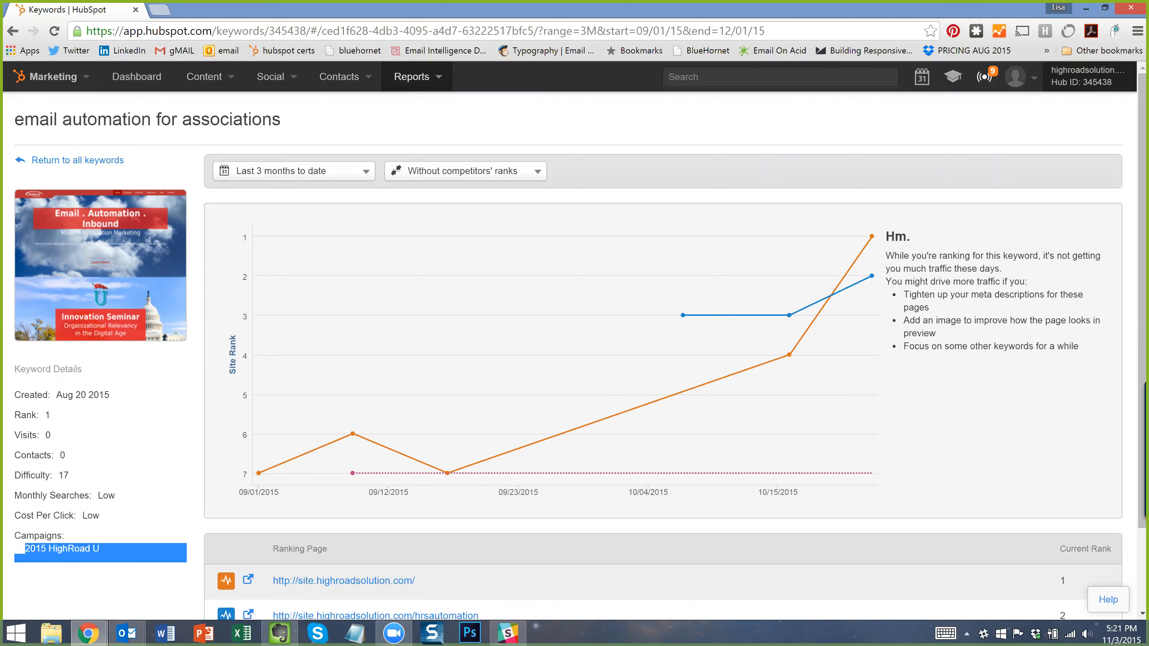
{"action": "left_click", "coordinate": [72, 549]}
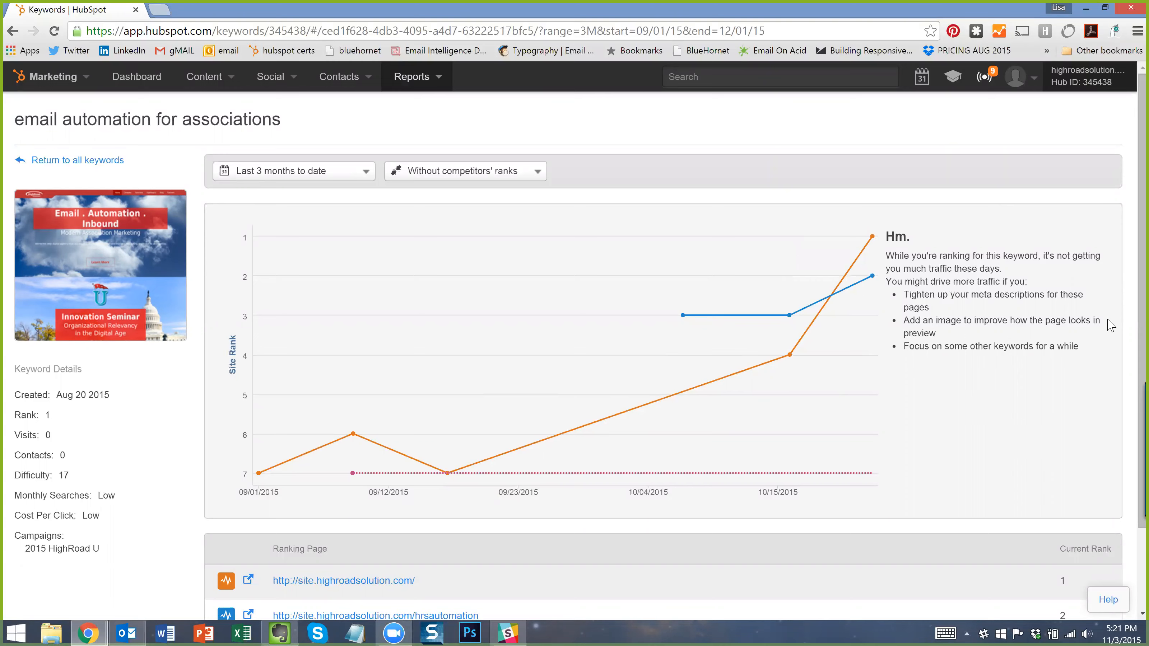
Review the keyword's ranking pages and view its rank chart with competitors' ranks, then restore the view without competitors' ranks.
{"action": "scroll", "coordinate": [1111, 324], "scroll_direction": "down", "scroll_amount": 2}
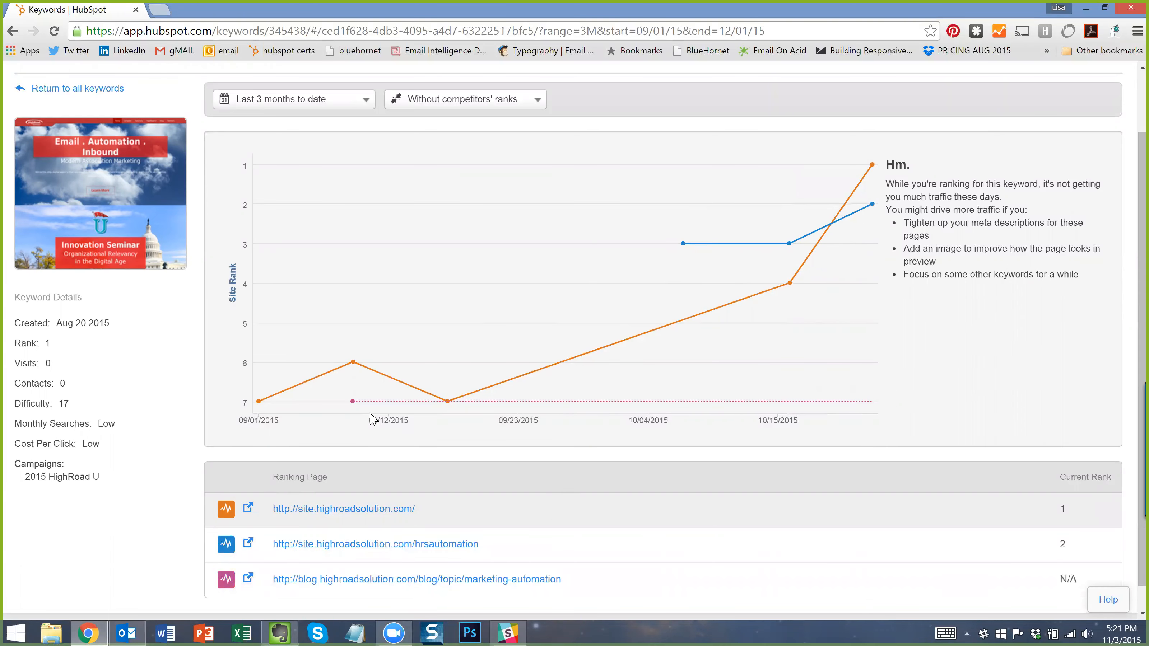
{"action": "scroll", "coordinate": [367, 316], "scroll_direction": "up", "scroll_amount": 2}
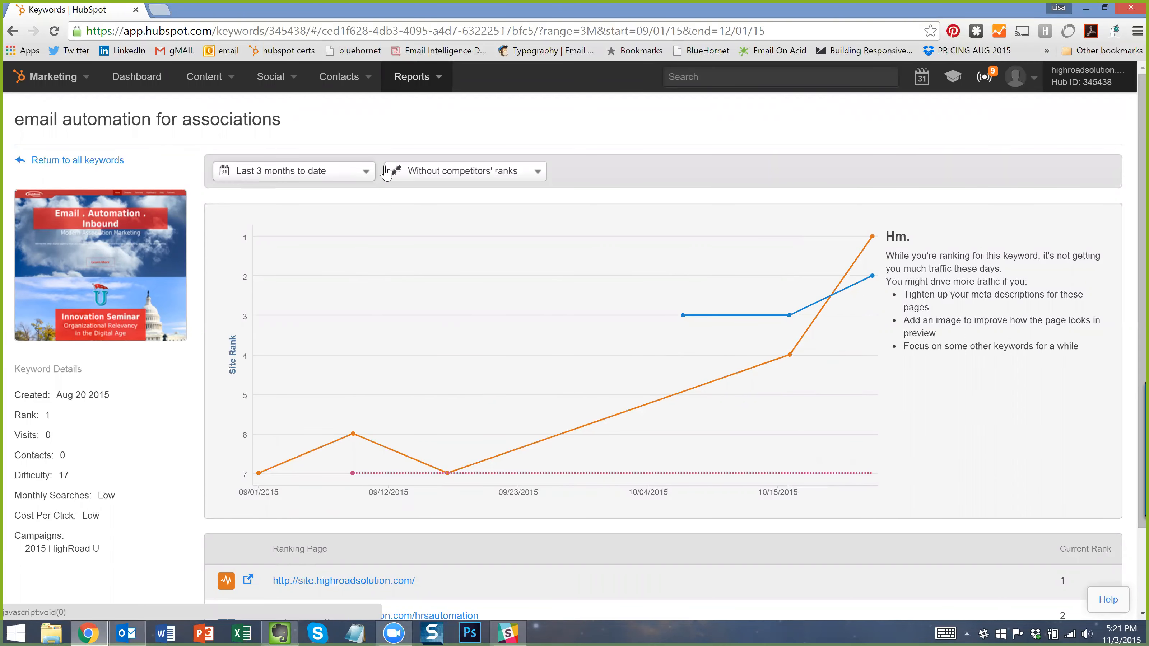
{"action": "left_click", "coordinate": [468, 172]}
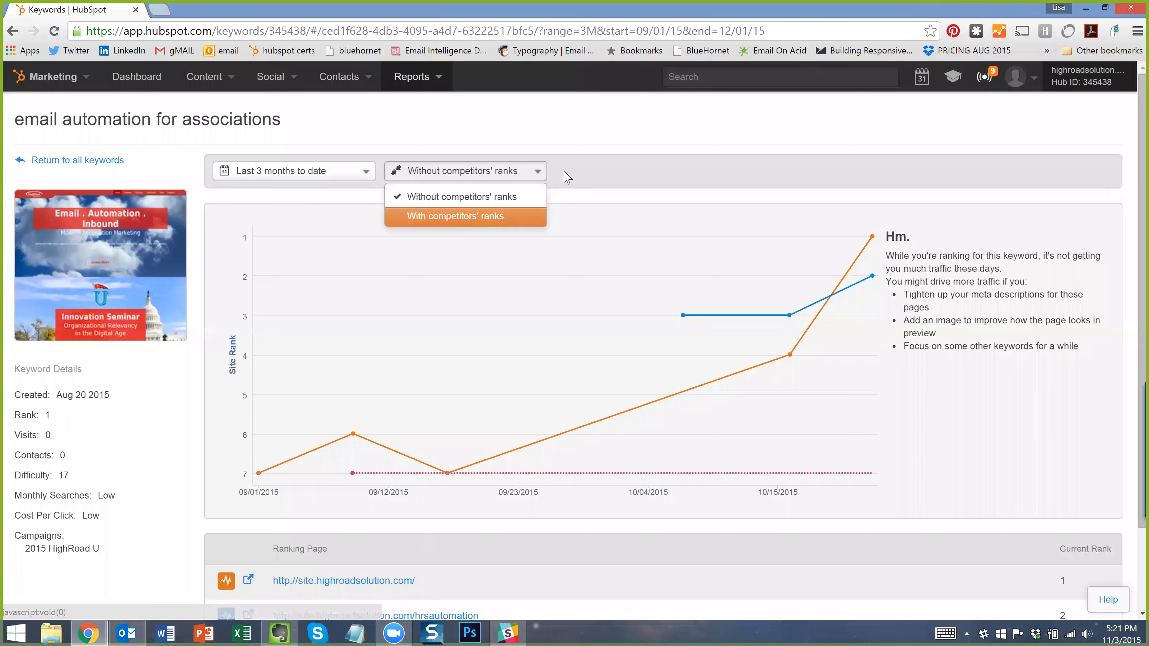
{"action": "left_click", "coordinate": [461, 217]}
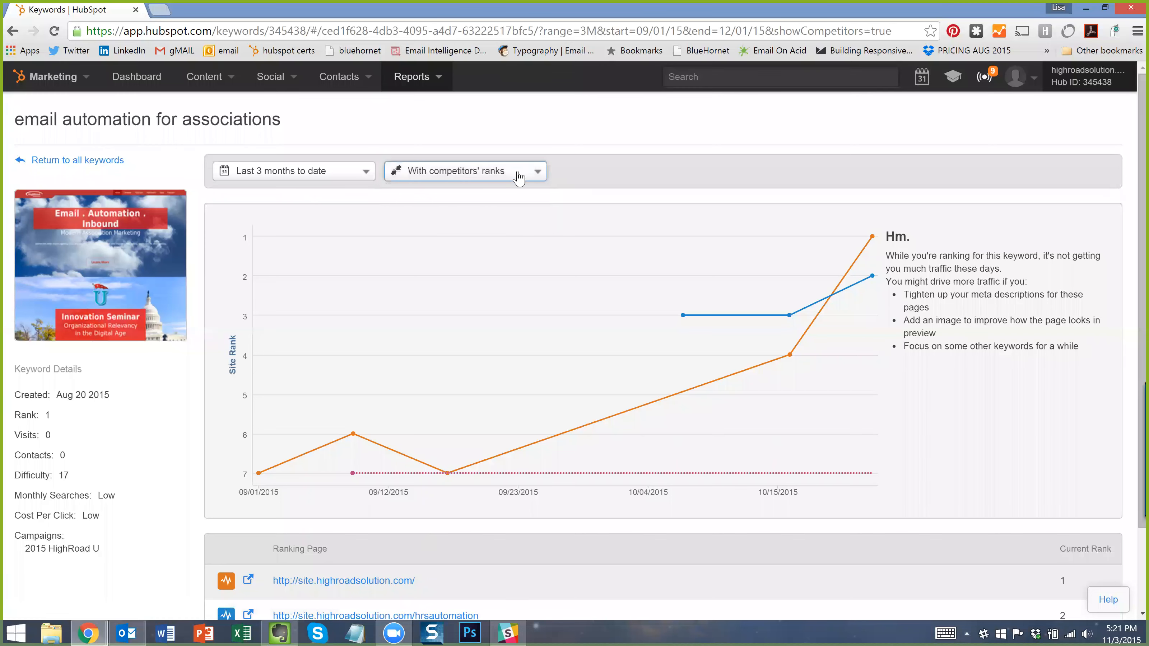
{"action": "left_click", "coordinate": [486, 178]}
{"action": "left_click", "coordinate": [471, 196]}
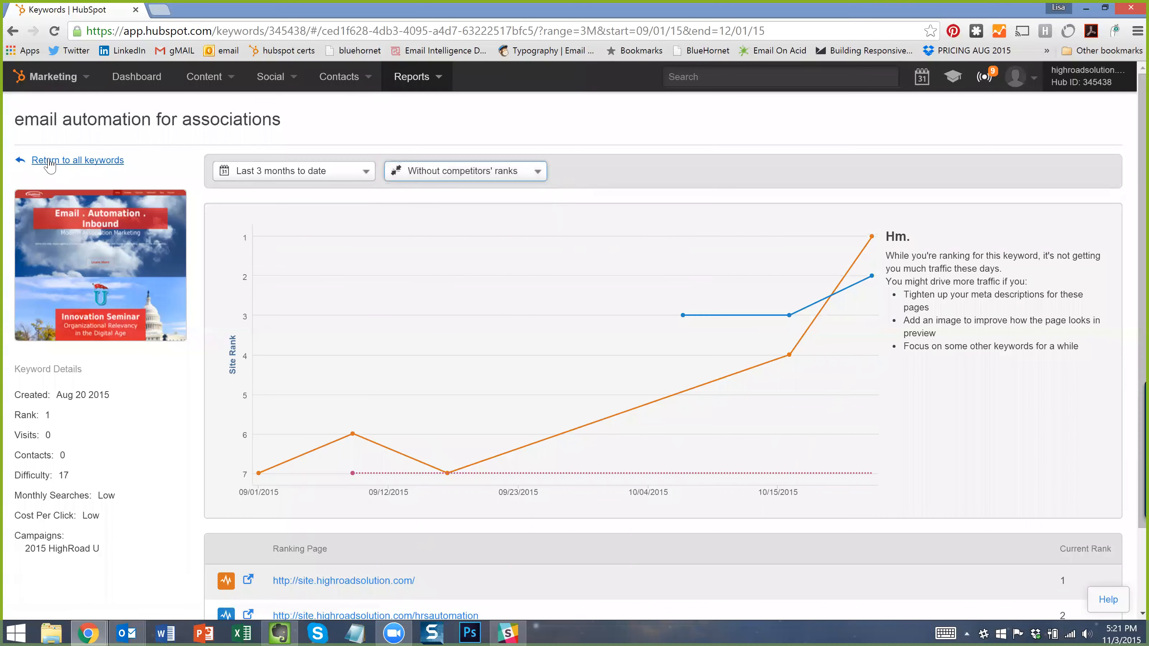
Return to the list of all keywords and filter it to Ranking Opportunities.
{"action": "left_click", "coordinate": [59, 161]}
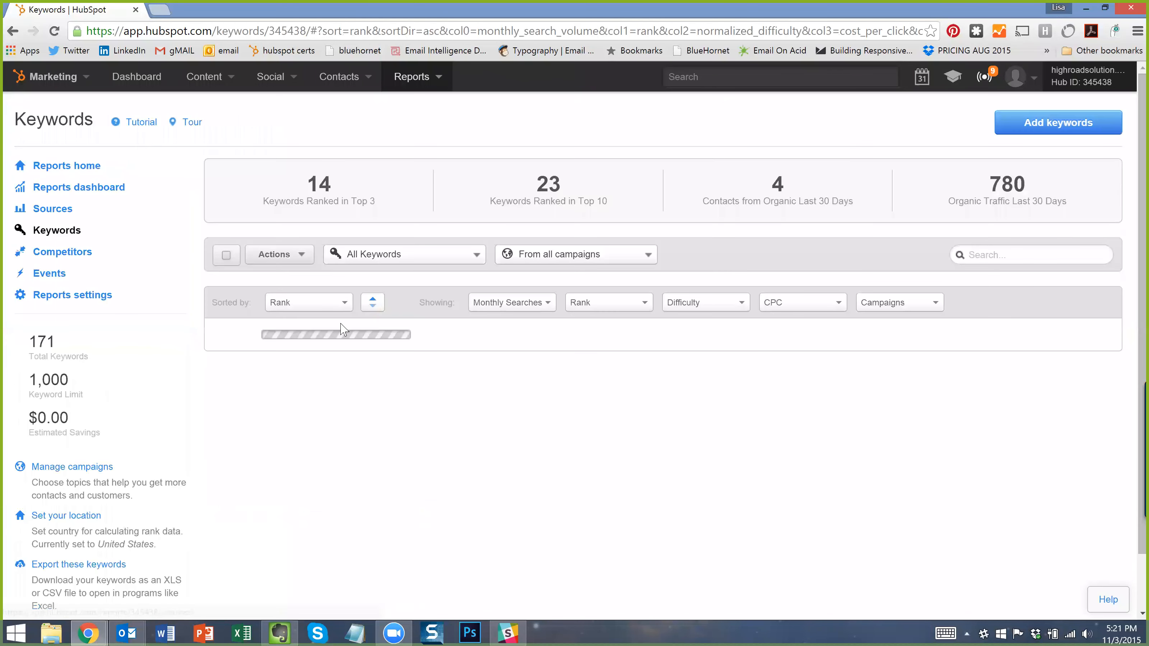
{"action": "left_click", "coordinate": [382, 261]}
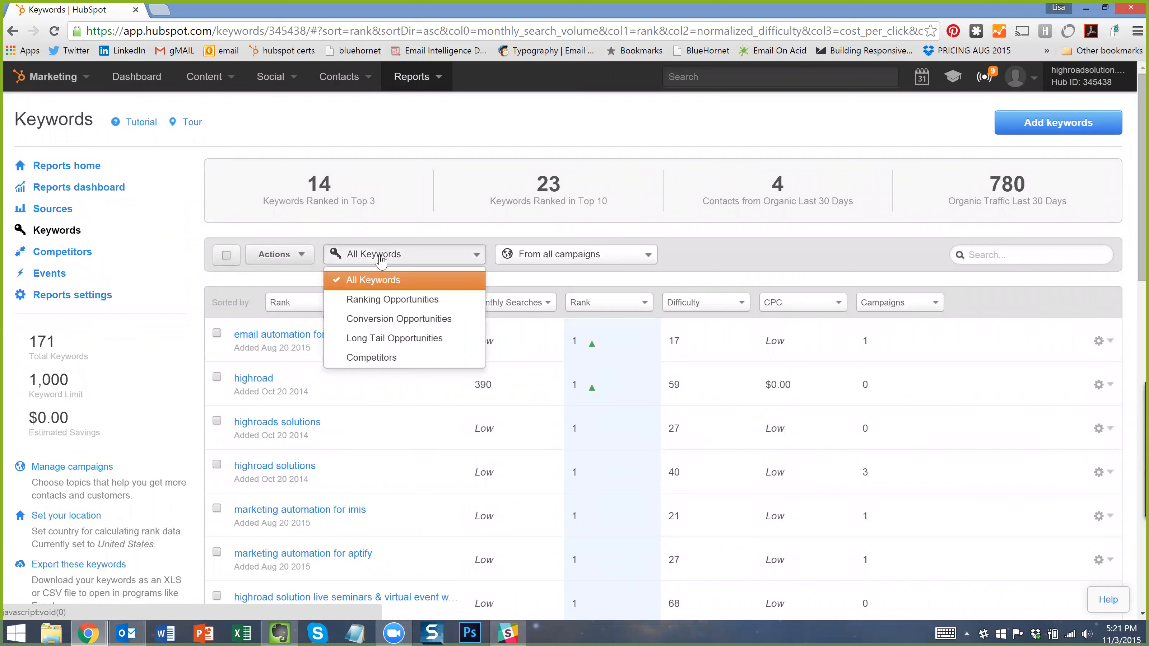
{"action": "left_click", "coordinate": [410, 300]}
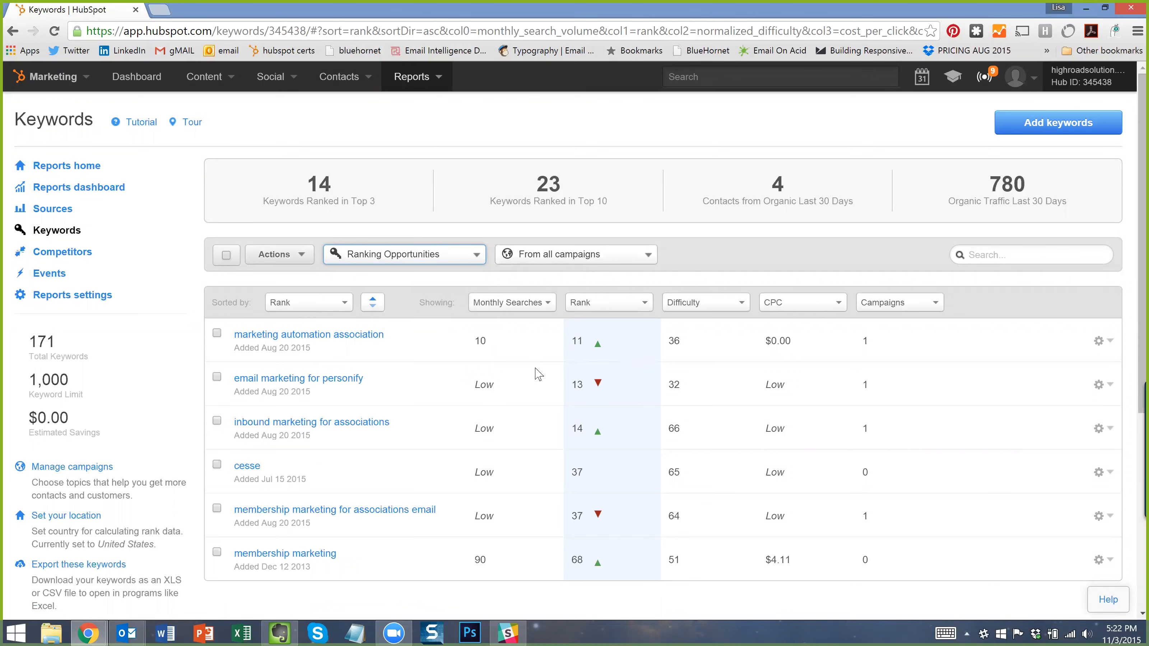
Review the ranking opportunities, the low-ranking keyword advice and the rank changes for "marketing automation association" and "email marketing for personify".
{"action": "scroll", "coordinate": [538, 374], "scroll_direction": "down", "scroll_amount": 2}
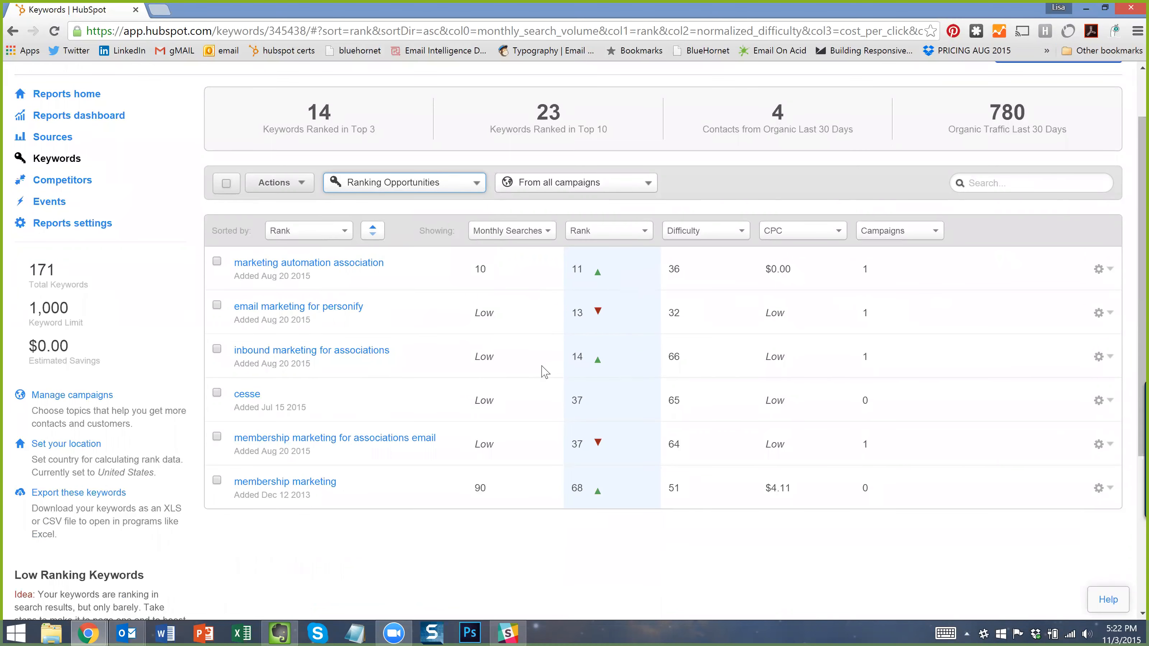
{"action": "scroll", "coordinate": [545, 372], "scroll_direction": "down", "scroll_amount": 2}
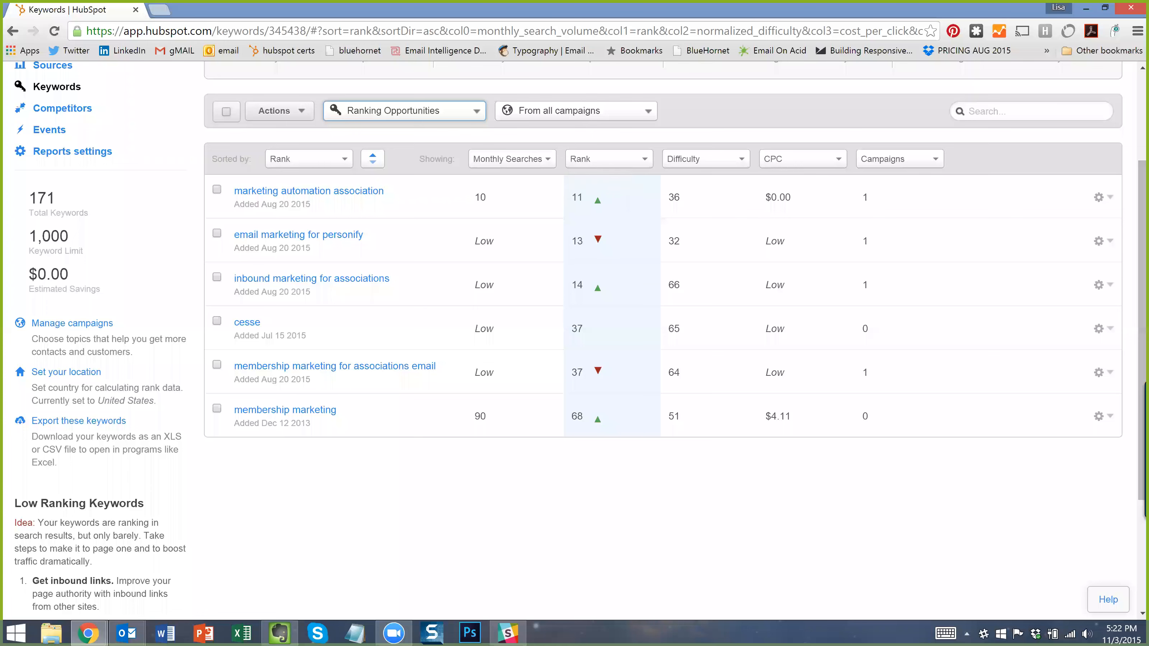
{"action": "scroll", "coordinate": [603, 365], "scroll_direction": "up", "scroll_amount": 4}
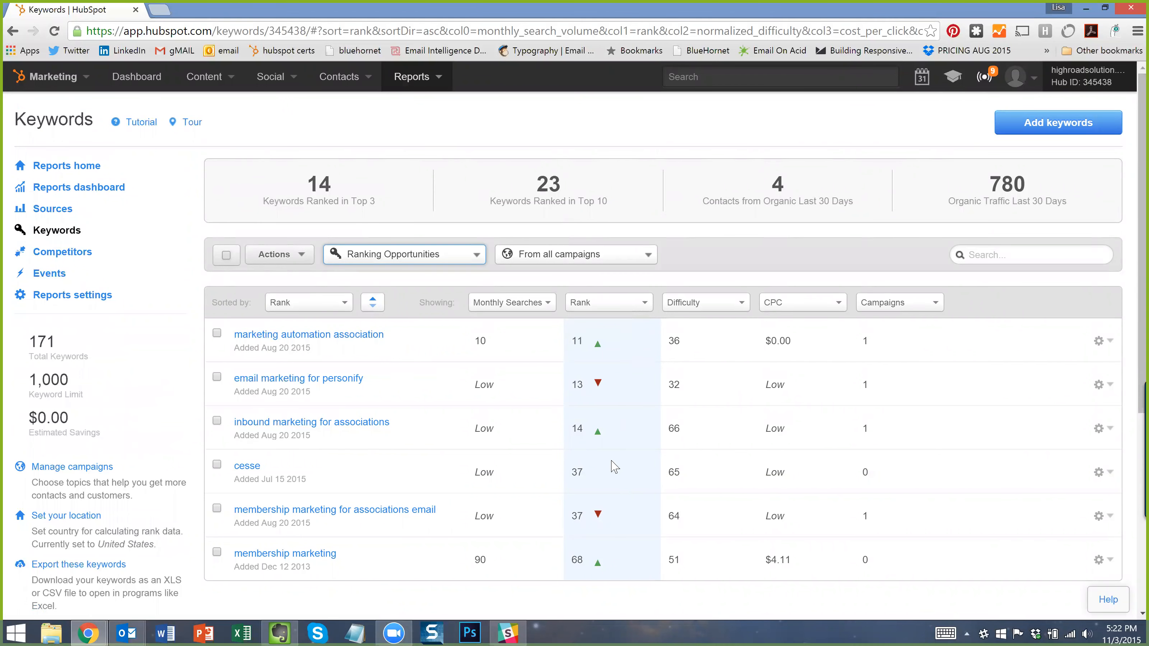
{"action": "mouse_move", "coordinate": [597, 345]}
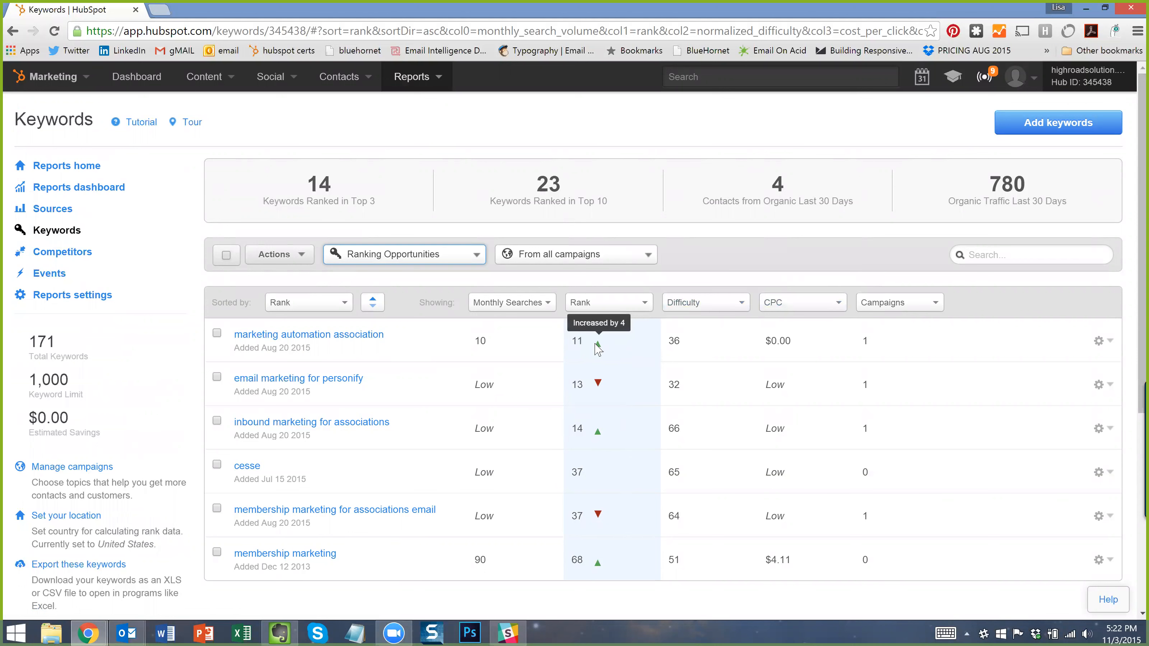
{"action": "mouse_move", "coordinate": [597, 383]}
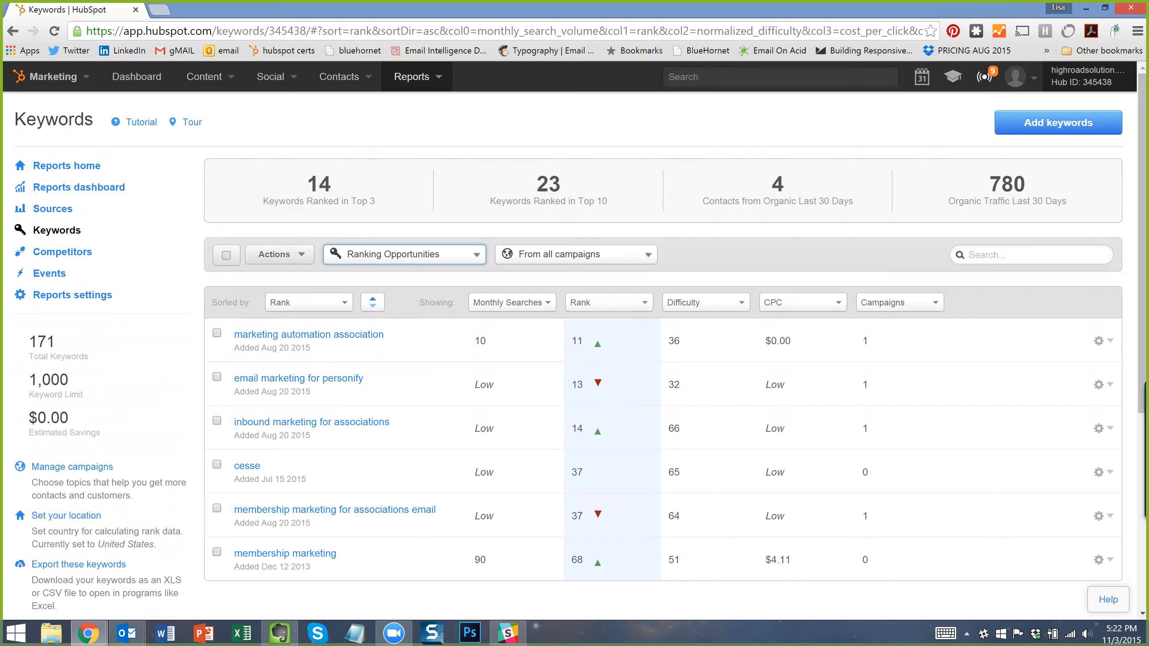
Filter the keywords by Conversion Opportunities, followed by Long Tail Opportunities.
{"action": "left_click", "coordinate": [428, 258]}
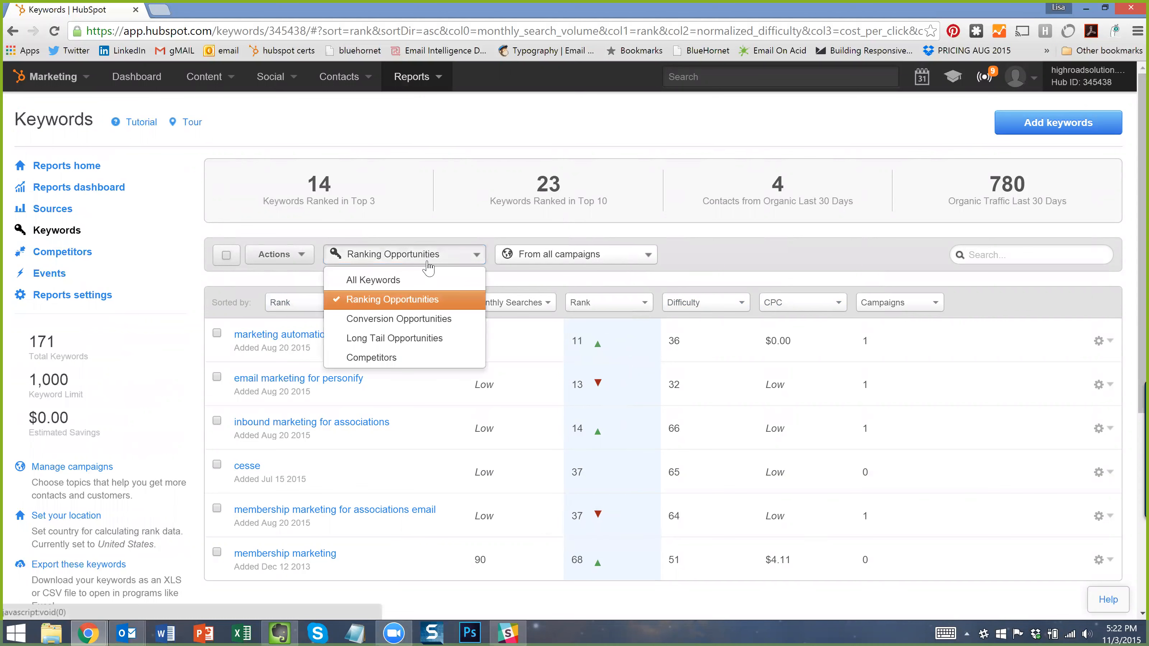
{"action": "left_click", "coordinate": [430, 318]}
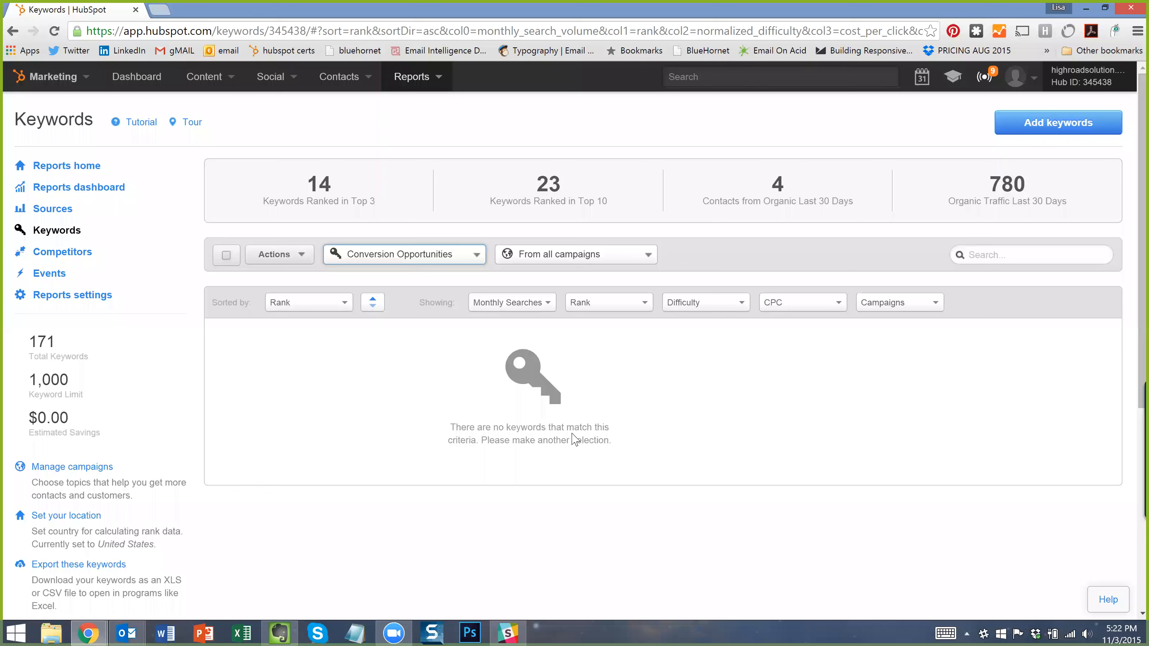
{"action": "left_click", "coordinate": [398, 255]}
{"action": "left_click", "coordinate": [398, 338]}
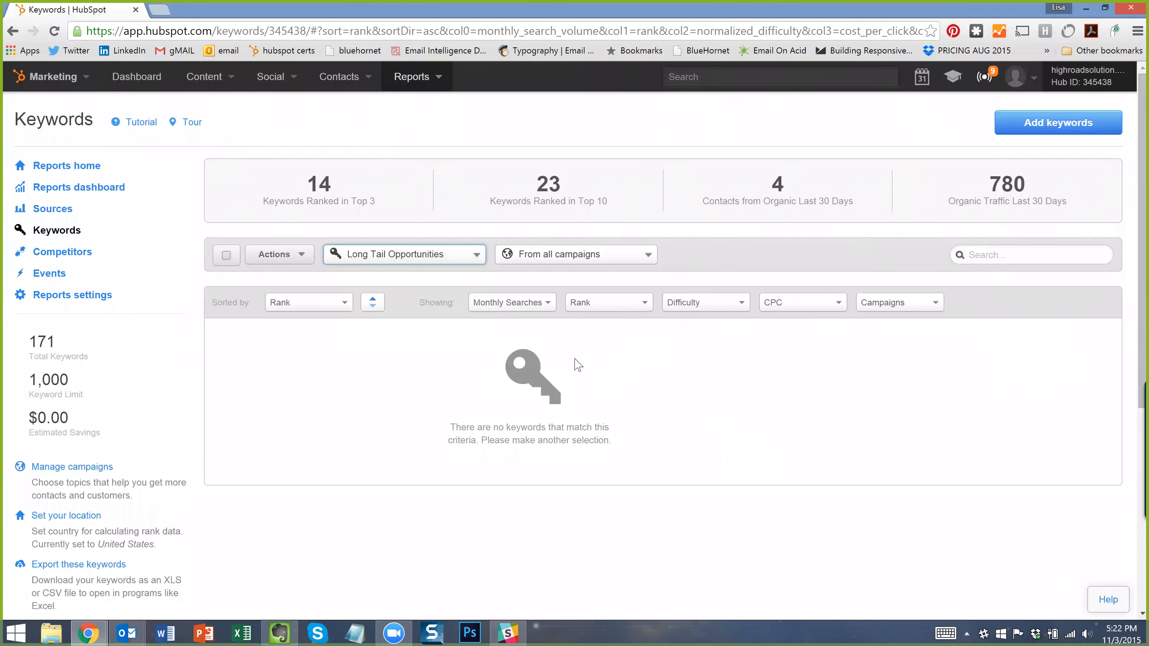
Switch the keyword filter back to Conversion Opportunities and read its improvement ideas and qualifying criteria.
{"action": "left_click", "coordinate": [393, 257]}
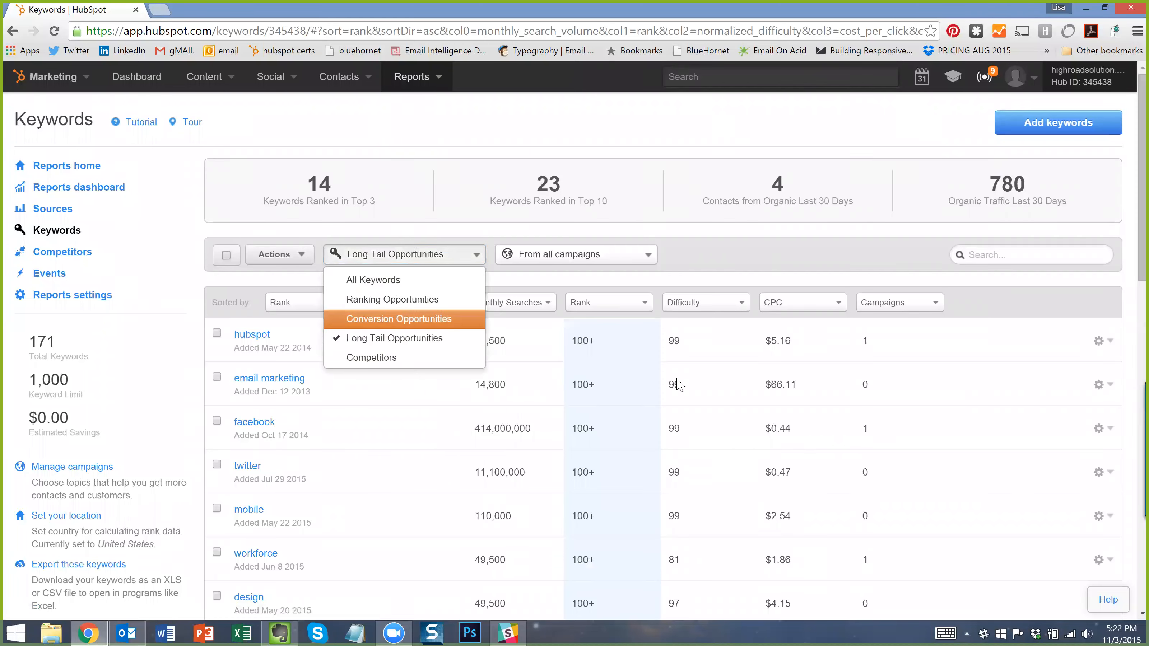
{"action": "left_click", "coordinate": [399, 322]}
{"action": "scroll", "coordinate": [731, 377], "scroll_direction": "down", "scroll_amount": 3}
{"action": "scroll", "coordinate": [731, 368], "scroll_direction": "down", "scroll_amount": 1}
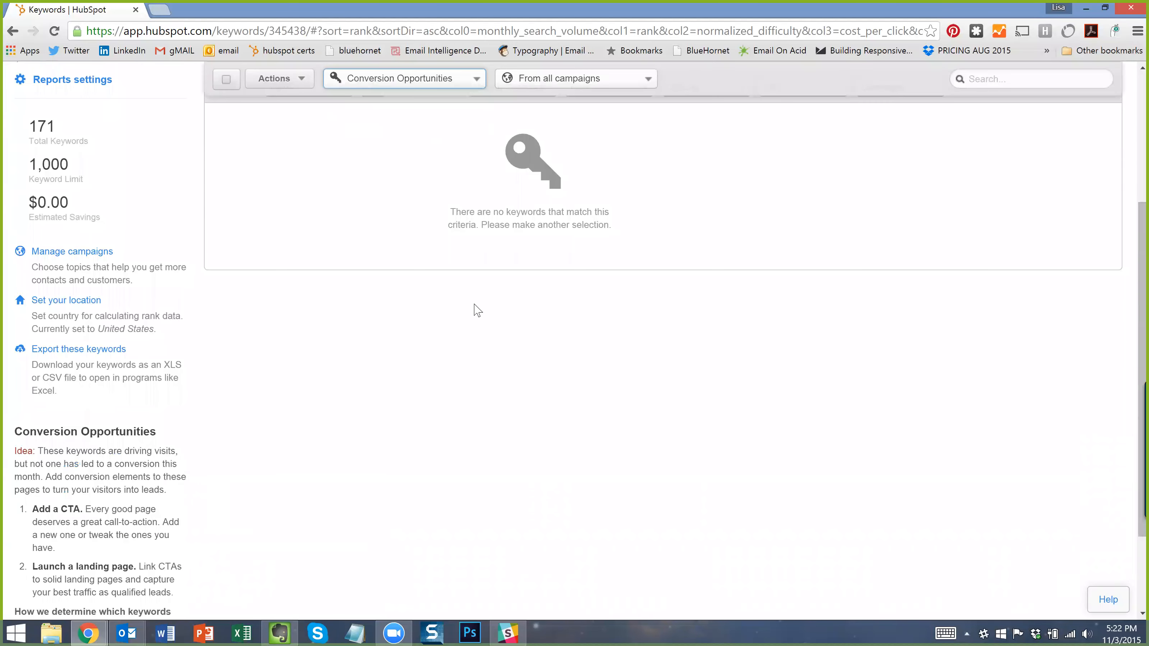
{"action": "scroll", "coordinate": [543, 210], "scroll_direction": "up", "scroll_amount": 1}
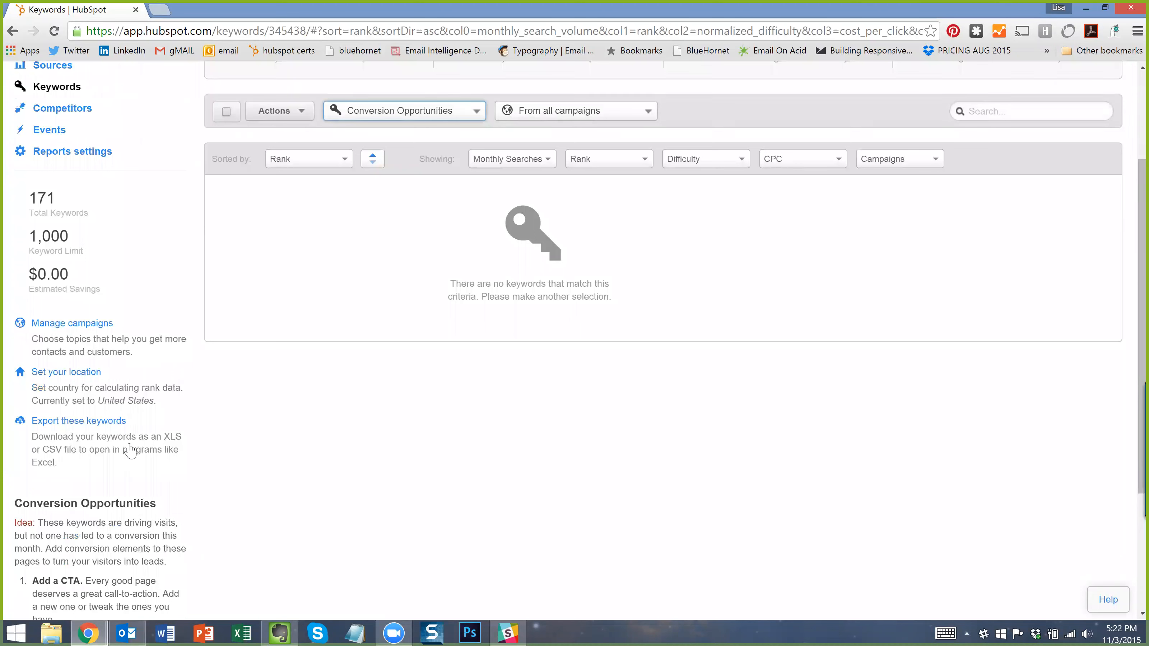
{"action": "scroll", "coordinate": [122, 423], "scroll_direction": "down", "scroll_amount": 2}
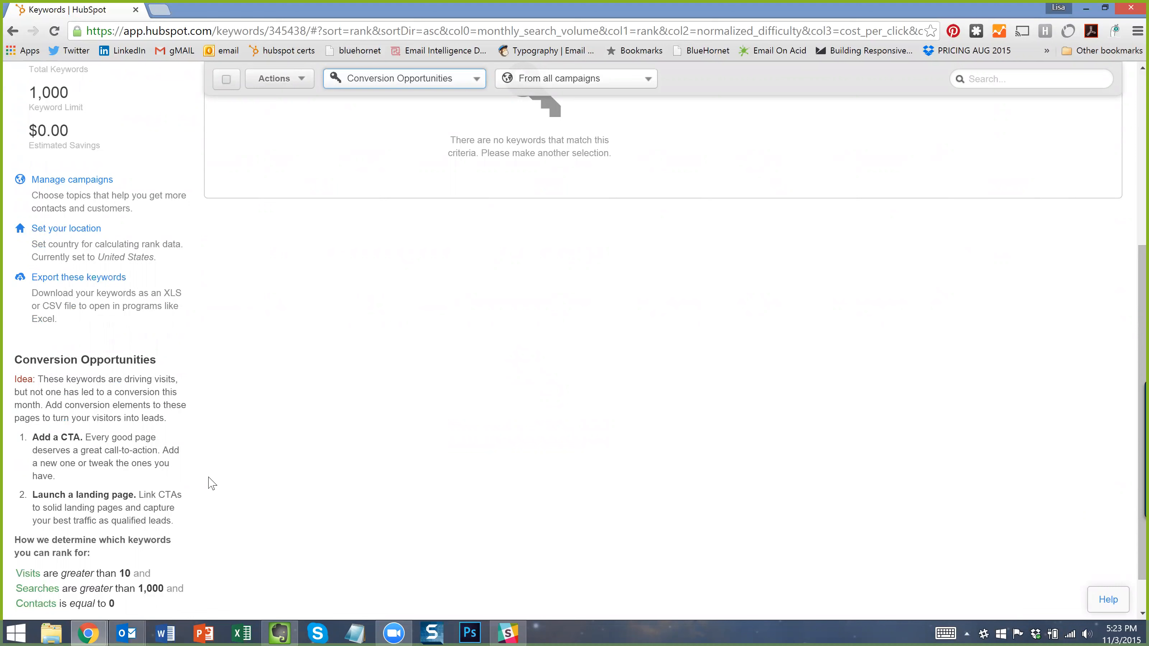
{"action": "scroll", "coordinate": [251, 480], "scroll_direction": "down", "scroll_amount": 1}
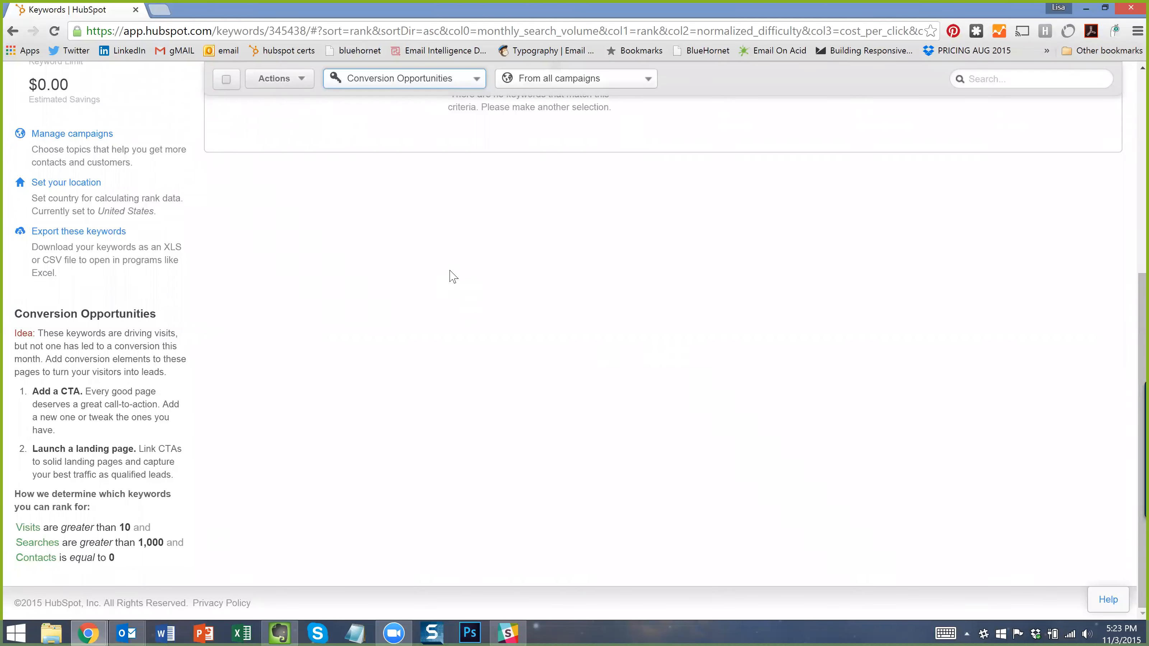
{"action": "scroll", "coordinate": [326, 339], "scroll_direction": "up", "scroll_amount": 5}
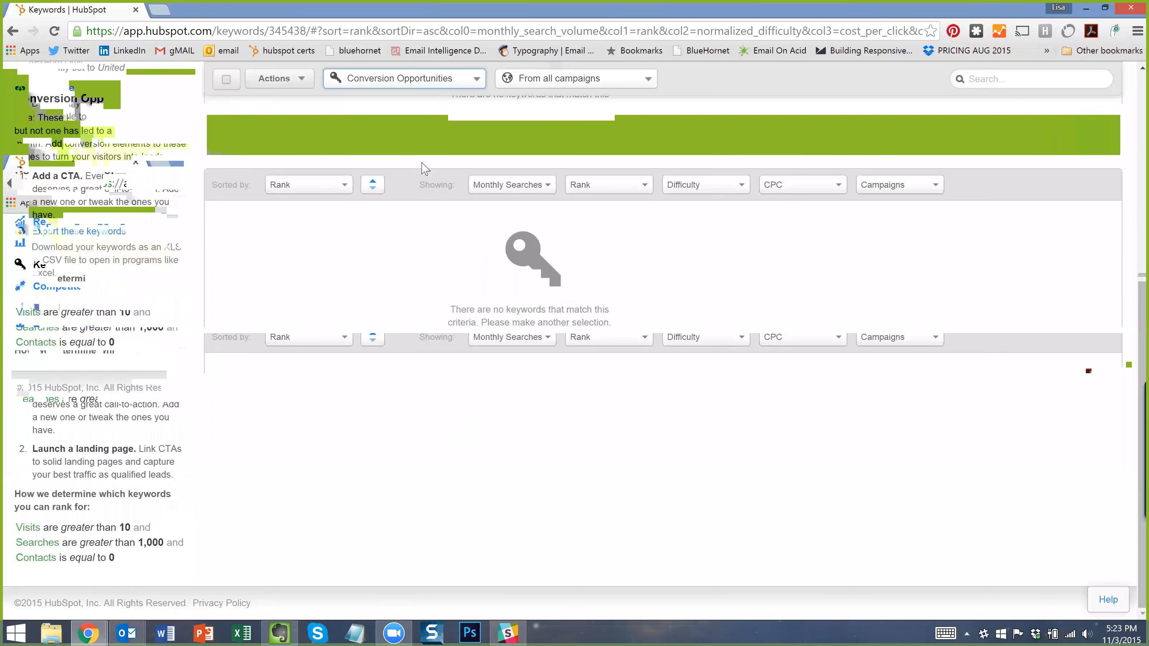
Filter the keywords to Long Tail Opportunities and review the listed keywords, the high-difficulty advice and the qualifying criteria.
{"action": "left_click", "coordinate": [364, 258]}
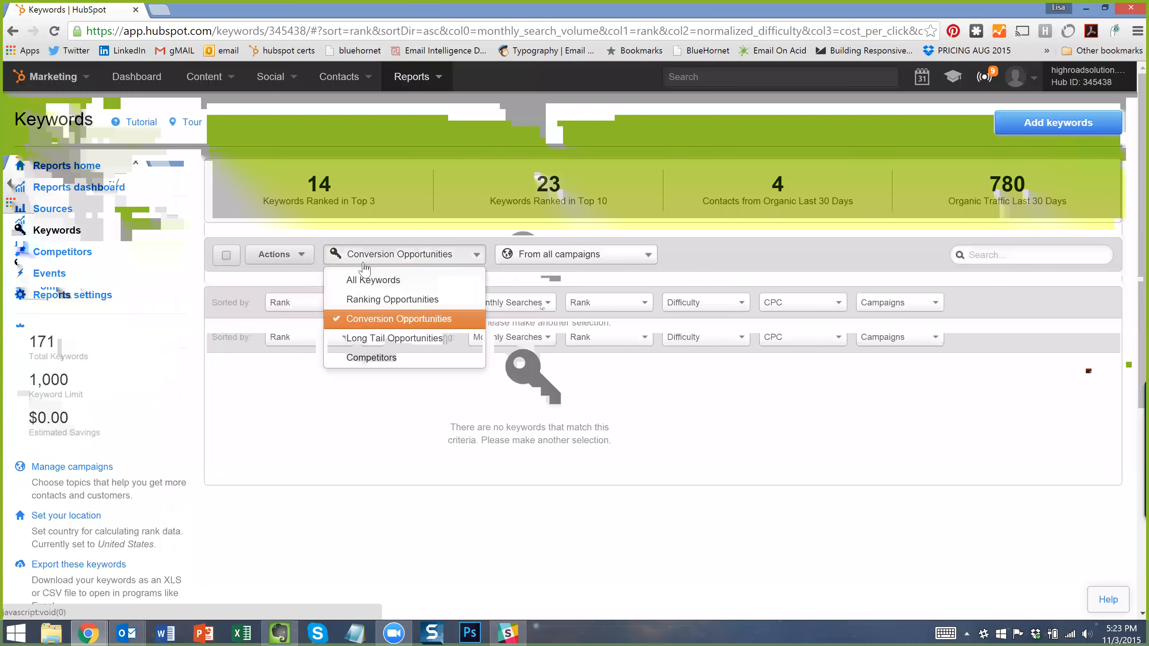
{"action": "left_click", "coordinate": [393, 338]}
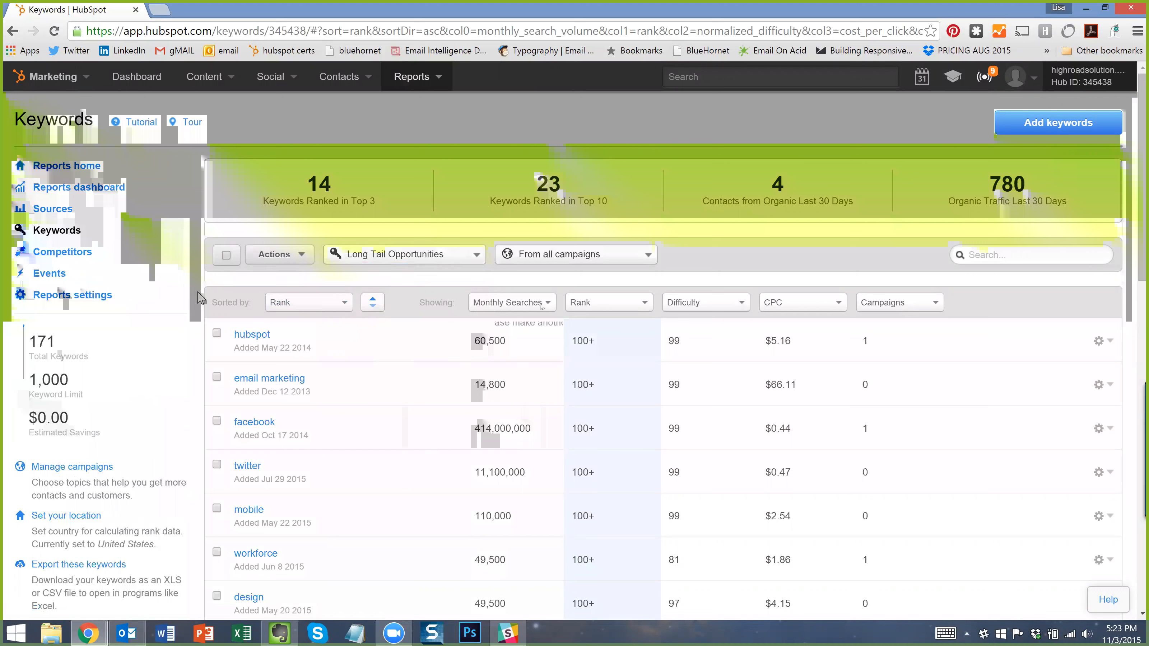
{"action": "scroll", "coordinate": [201, 321], "scroll_direction": "down", "scroll_amount": 6}
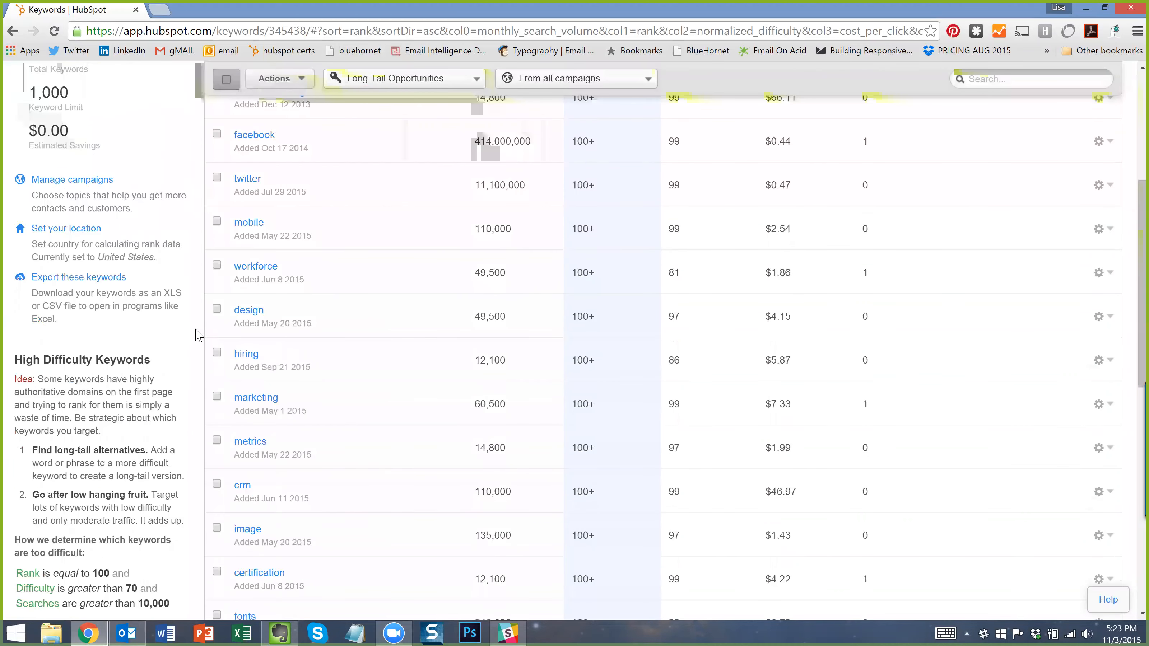
{"action": "scroll", "coordinate": [202, 343], "scroll_direction": "down", "scroll_amount": 12}
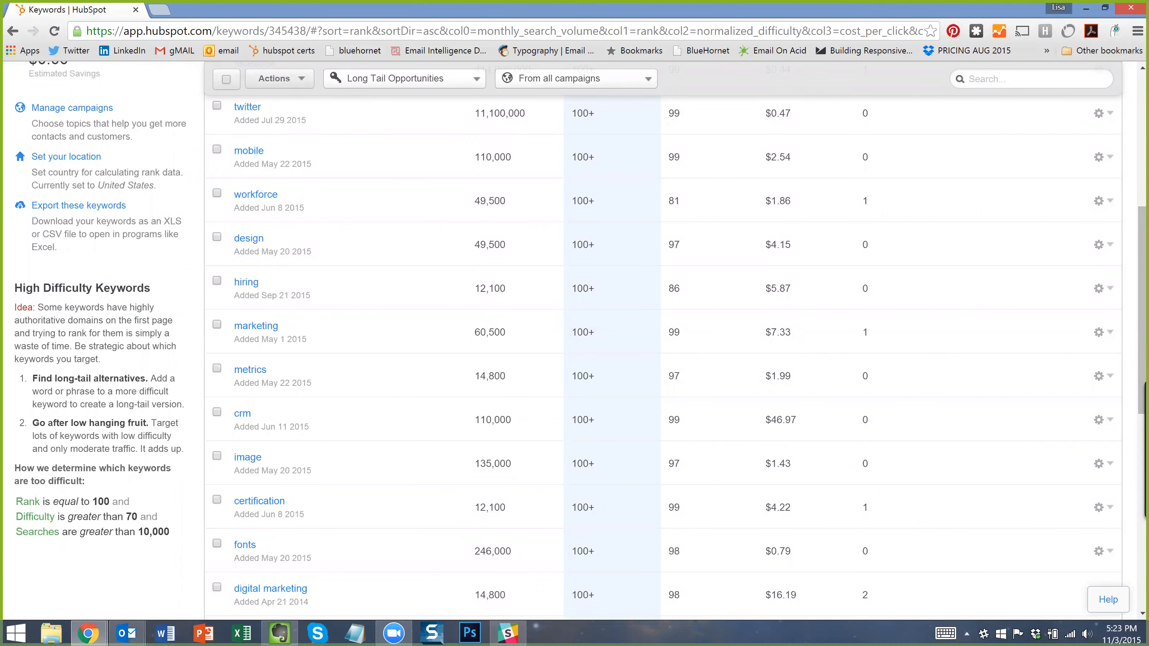
{"action": "scroll", "coordinate": [249, 294], "scroll_direction": "up", "scroll_amount": 3}
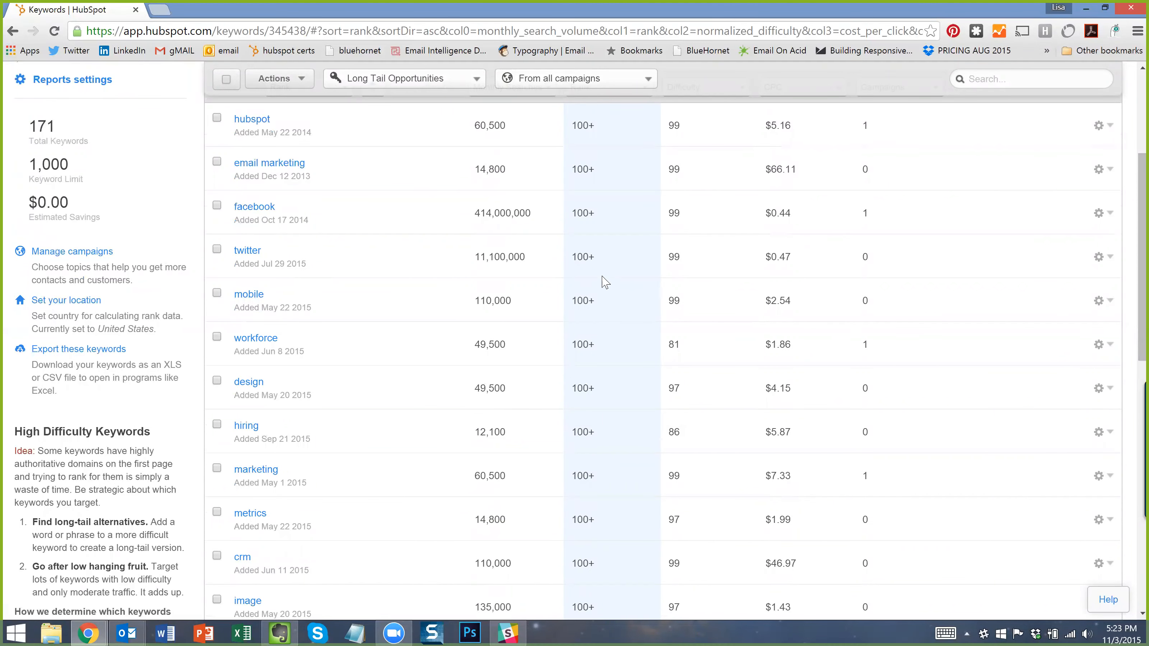
{"action": "scroll", "coordinate": [599, 289], "scroll_direction": "up", "scroll_amount": 2}
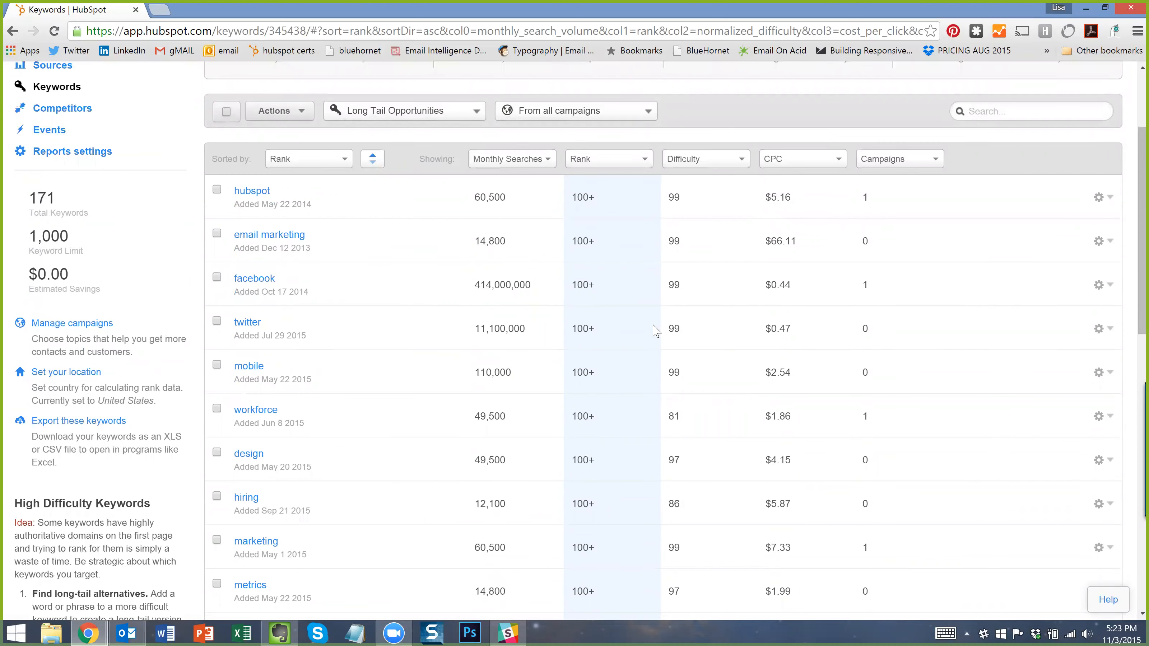
{"action": "scroll", "coordinate": [240, 384], "scroll_direction": "down", "scroll_amount": 2}
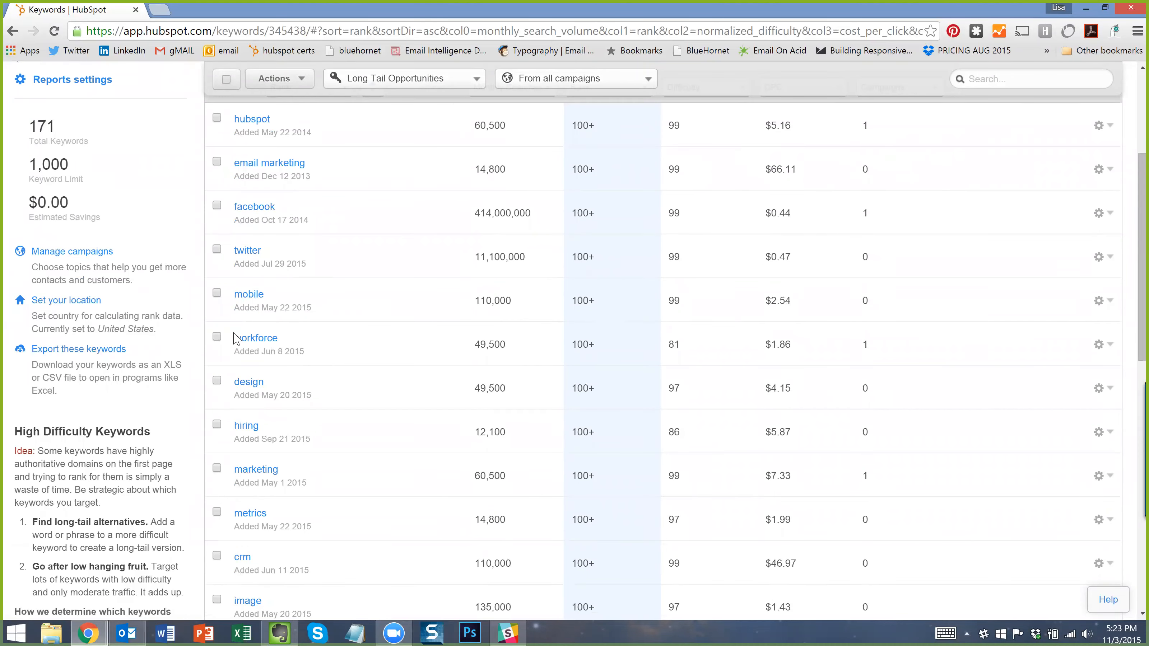
{"action": "scroll", "coordinate": [271, 177], "scroll_direction": "up", "scroll_amount": 2}
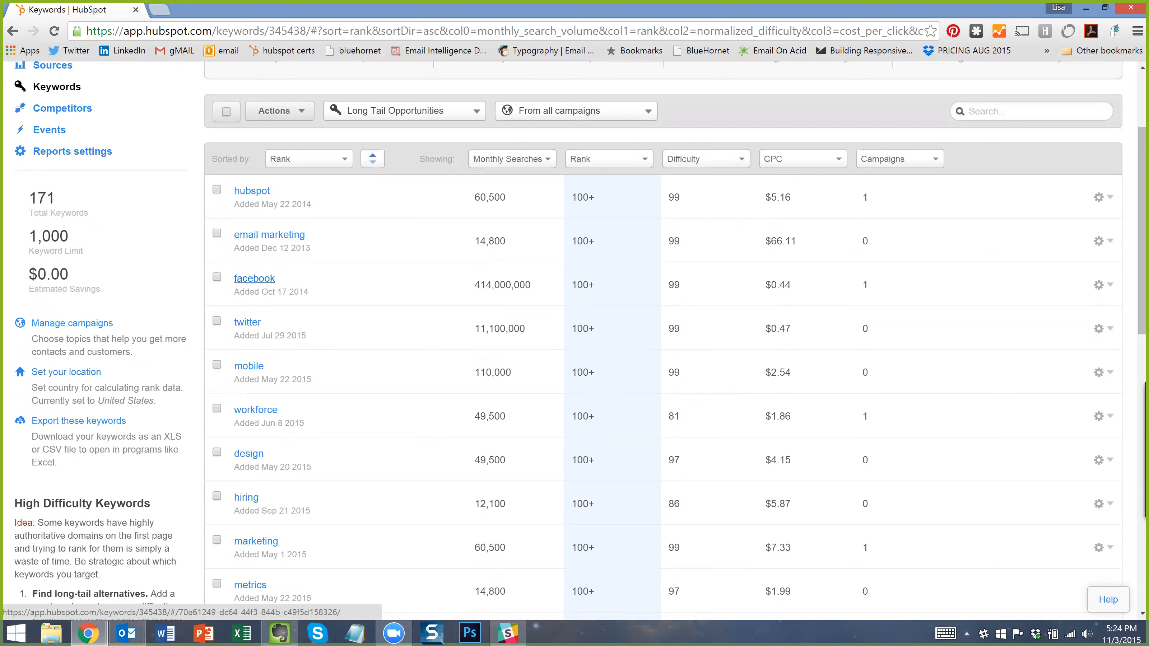
{"action": "scroll", "coordinate": [404, 372], "scroll_direction": "down", "scroll_amount": 5}
{"action": "scroll", "coordinate": [467, 357], "scroll_direction": "up", "scroll_amount": 5}
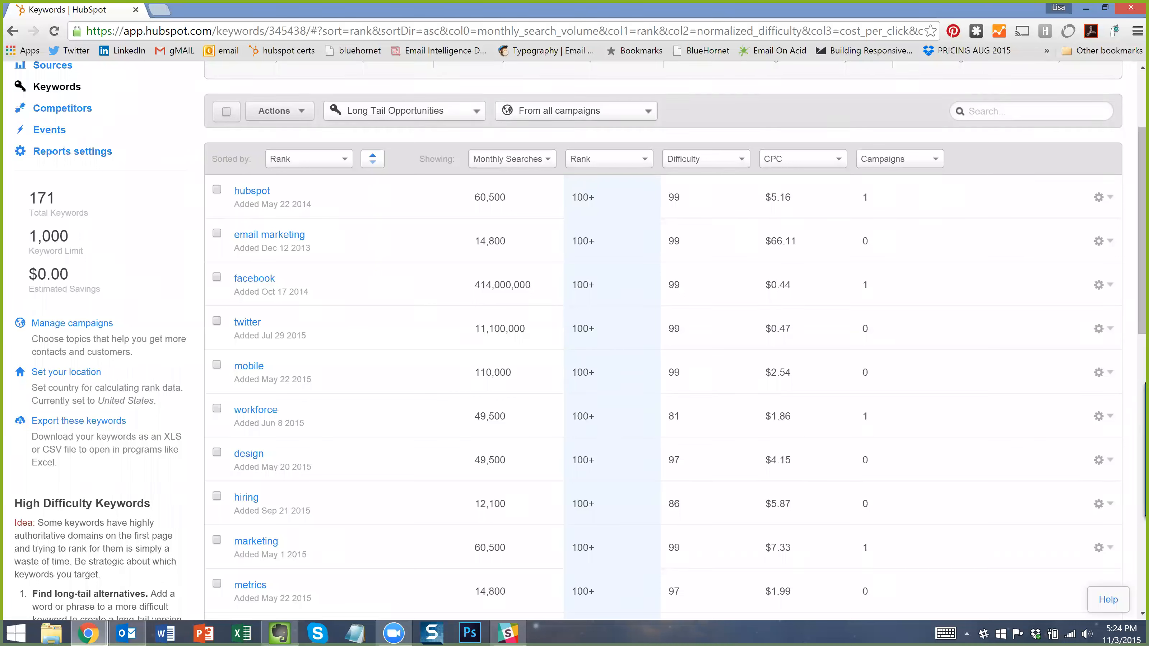
{"action": "scroll", "coordinate": [344, 276], "scroll_direction": "down", "scroll_amount": 3}
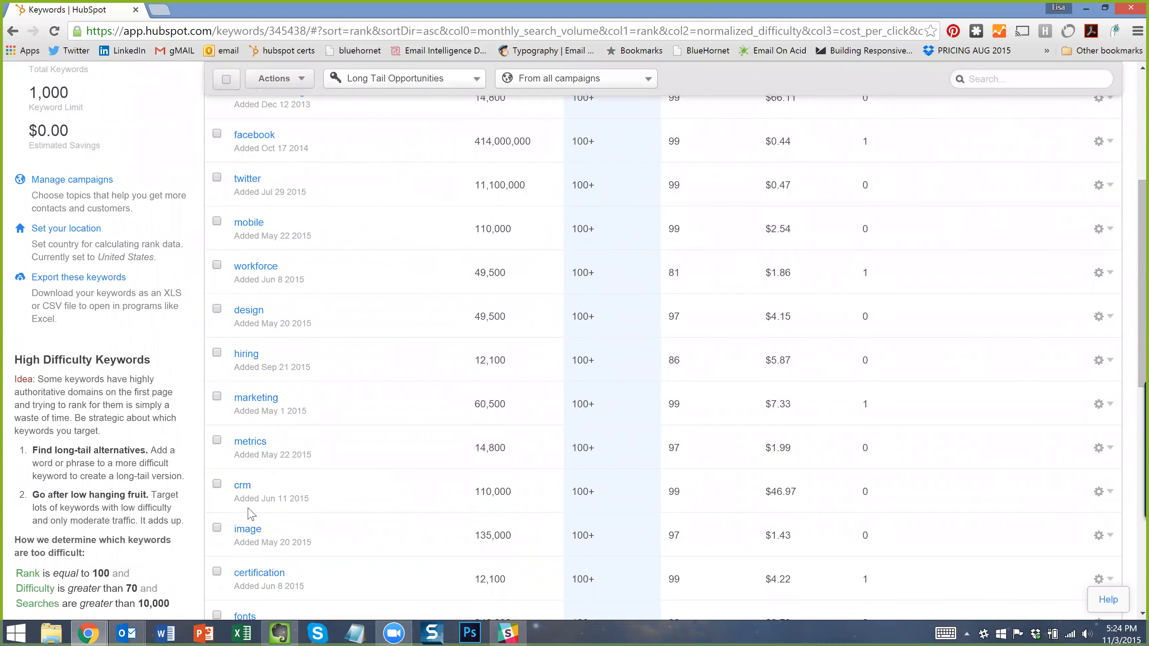
{"action": "scroll", "coordinate": [295, 394], "scroll_direction": "down", "scroll_amount": 3}
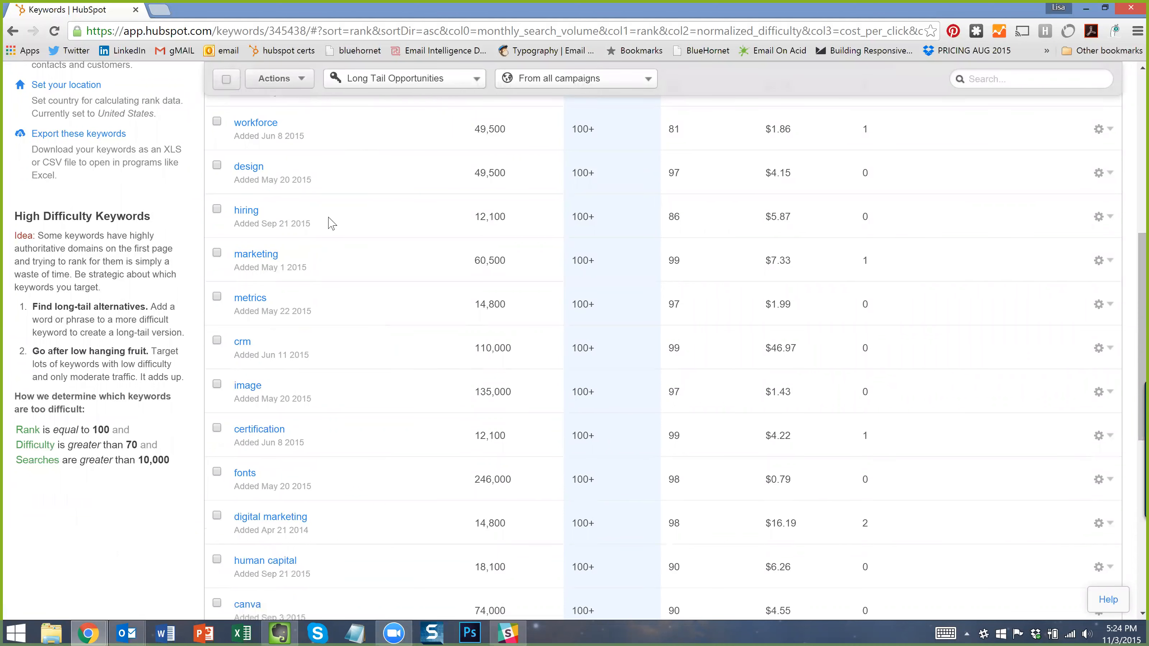
Filter the keywords to Competitors and examine the "email newsletter" entry against competitor mailchimp.com.
{"action": "scroll", "coordinate": [452, 335], "scroll_direction": "up", "scroll_amount": 10}
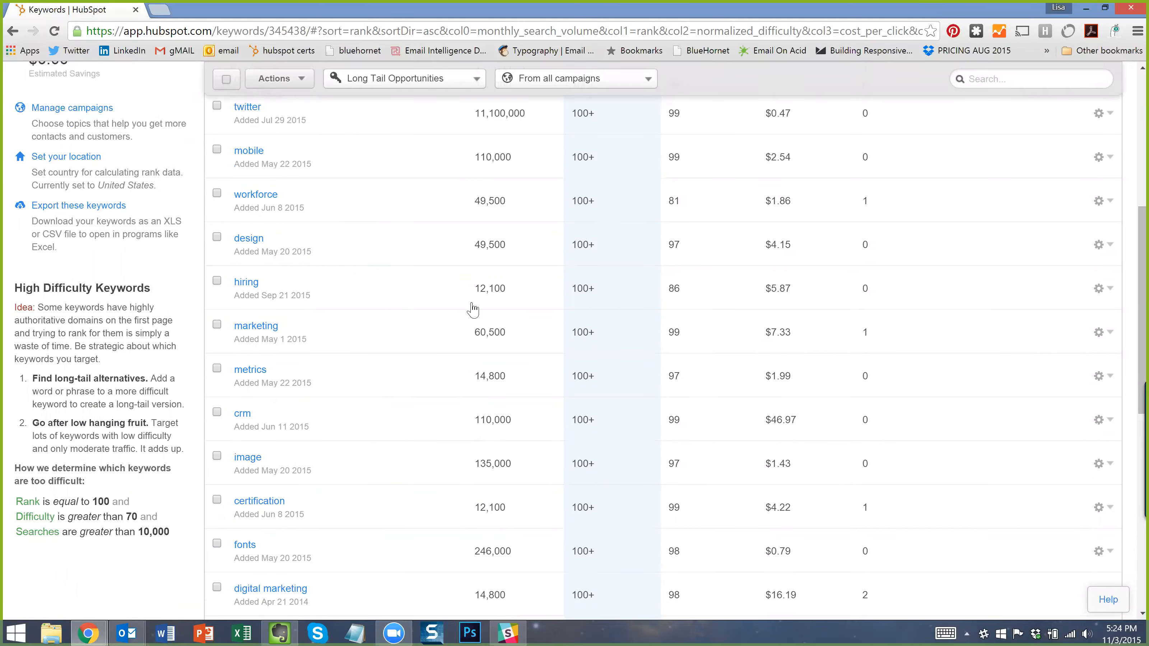
{"action": "left_click", "coordinate": [418, 255]}
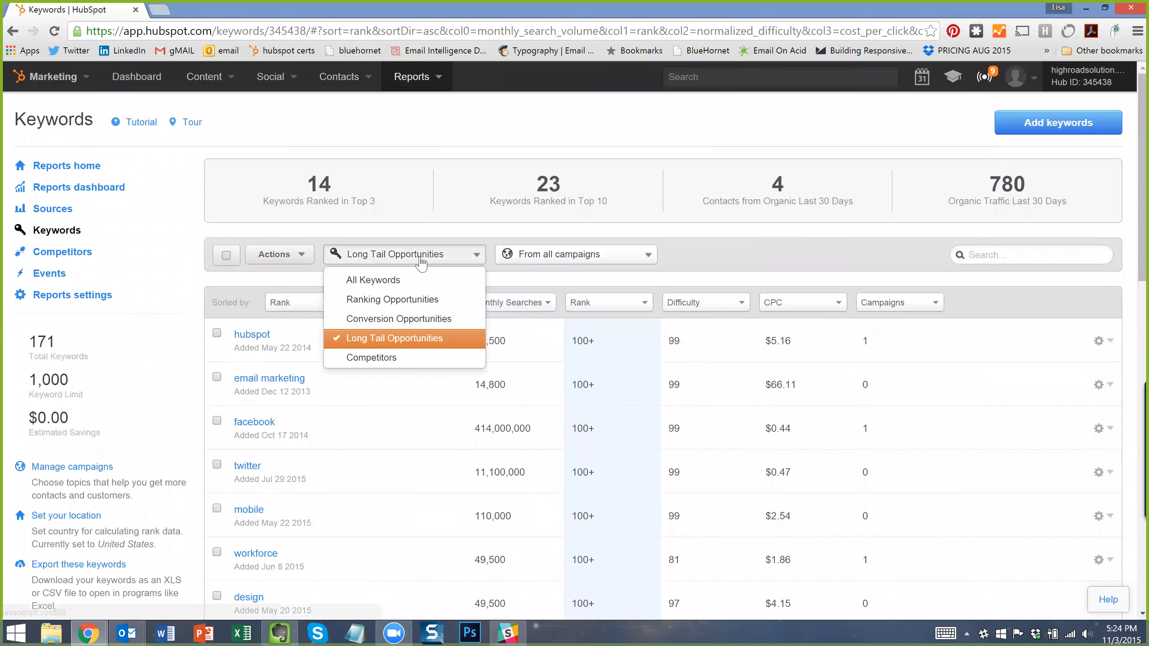
{"action": "left_click", "coordinate": [408, 358]}
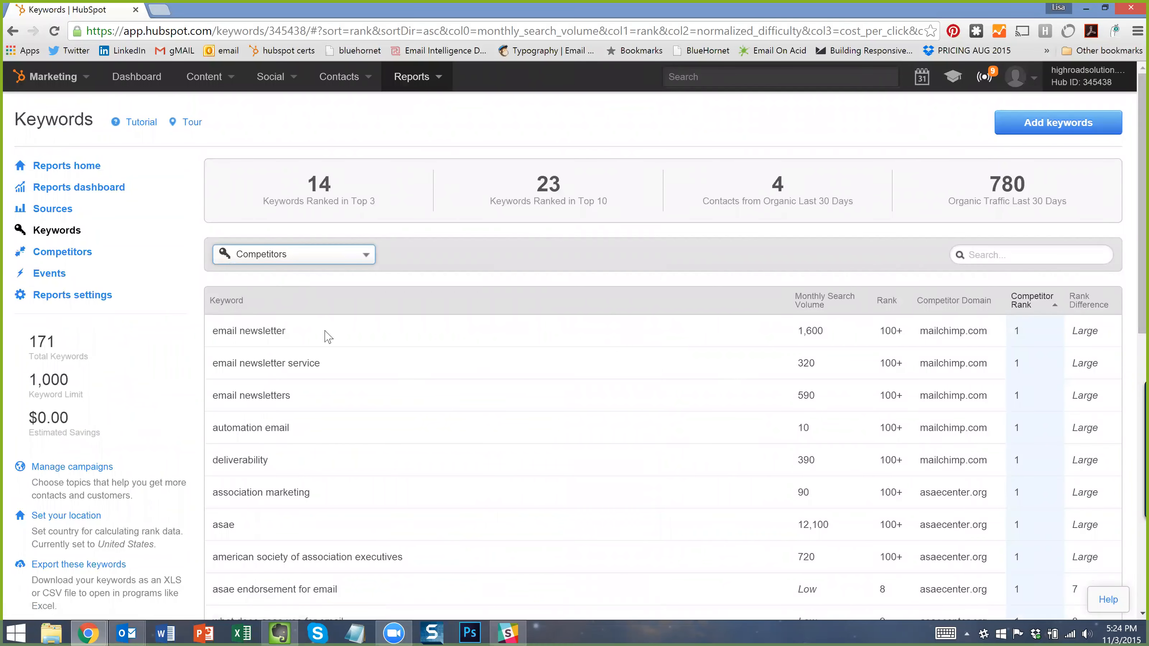
{"action": "double_click", "coordinate": [258, 330]}
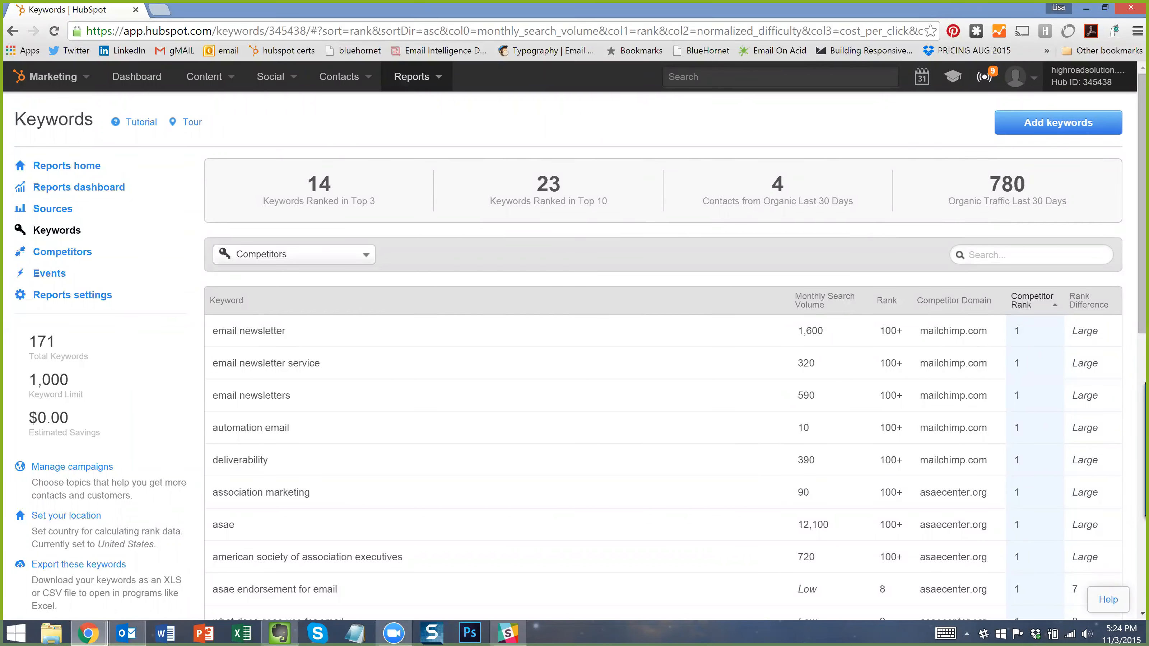
{"action": "triple_click", "coordinate": [967, 332]}
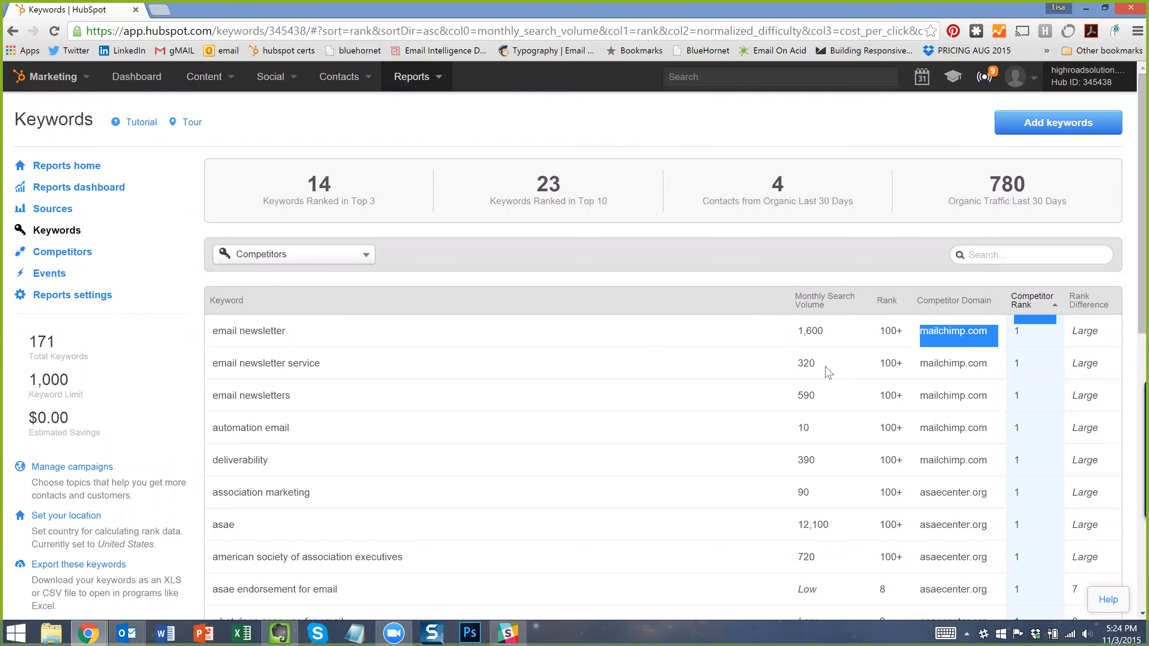
Examine the "association marketing" keyword and its competitor domain asaecenter.org.
{"action": "double_click", "coordinate": [237, 492]}
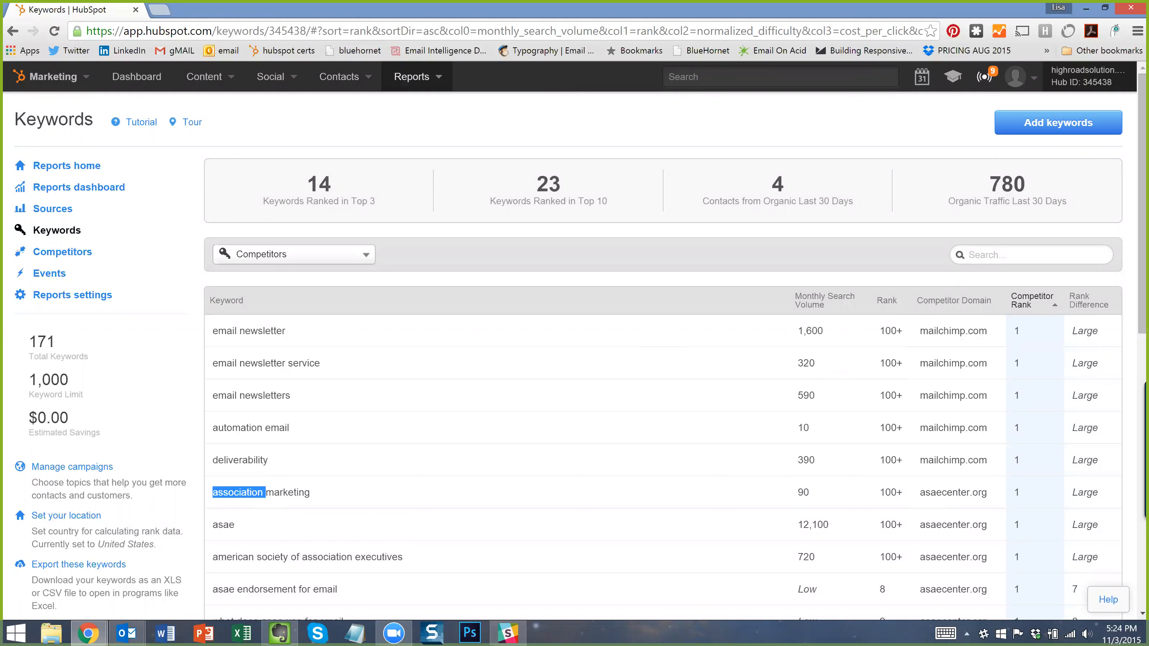
{"action": "double_click", "coordinate": [966, 493]}
{"action": "left_click", "coordinate": [990, 497]}
{"action": "left_click_drag", "start_coordinate": [991, 494], "coordinate": [926, 495]}
{"action": "left_click", "coordinate": [949, 499]}
Compare the site's rank with asaecenter.org's competitor rank for "asae endorsement for email".
{"action": "scroll", "coordinate": [952, 589], "scroll_direction": "down", "scroll_amount": 2}
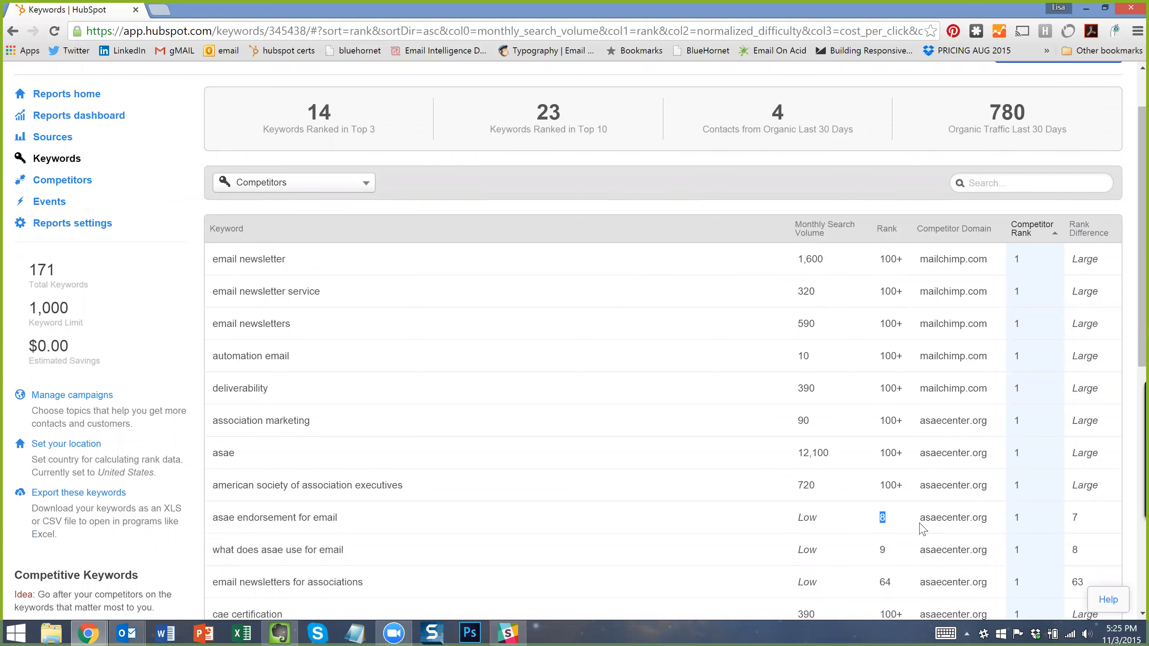
{"action": "double_click", "coordinate": [944, 518]}
{"action": "double_click", "coordinate": [1016, 518]}
{"action": "left_click", "coordinate": [882, 519]}
Switch the keyword filter to All Keywords and limit the list to the 2015 HighRoad U campaign.
{"action": "scroll", "coordinate": [335, 271], "scroll_direction": "up", "scroll_amount": 2}
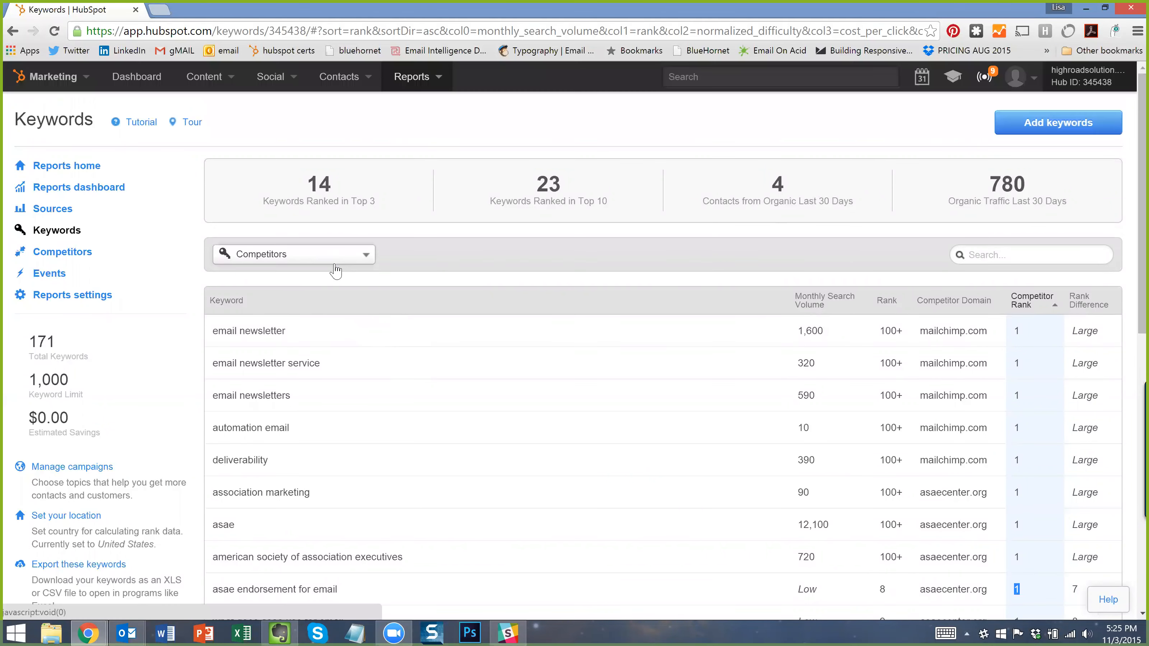
{"action": "left_click", "coordinate": [335, 267]}
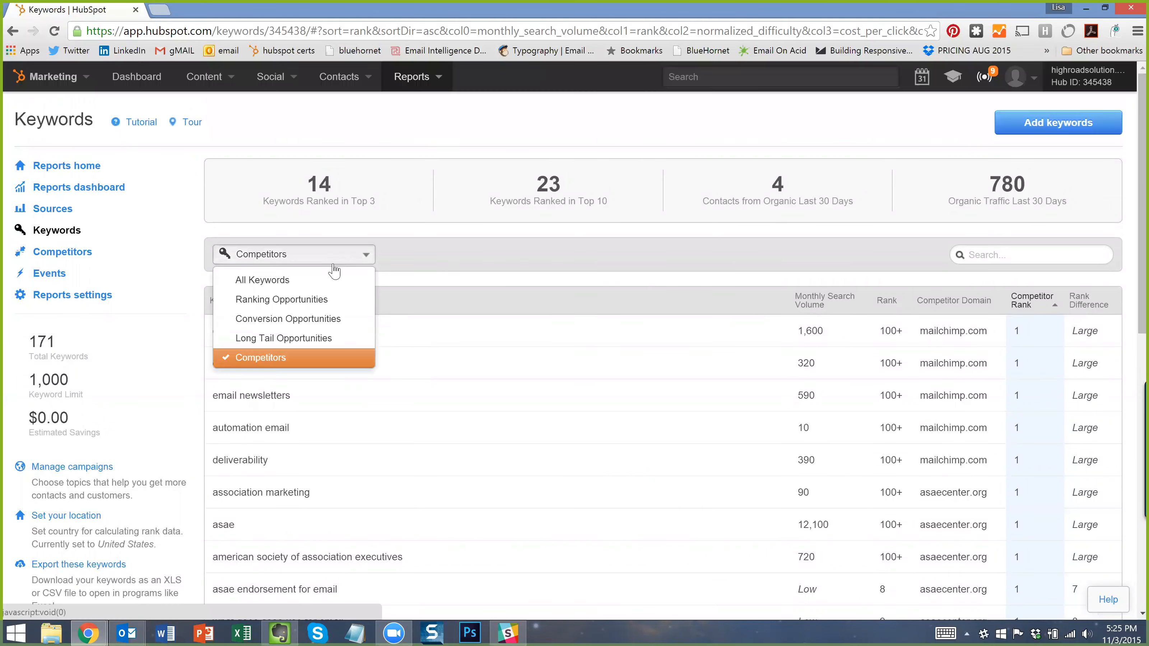
{"action": "left_click", "coordinate": [350, 285]}
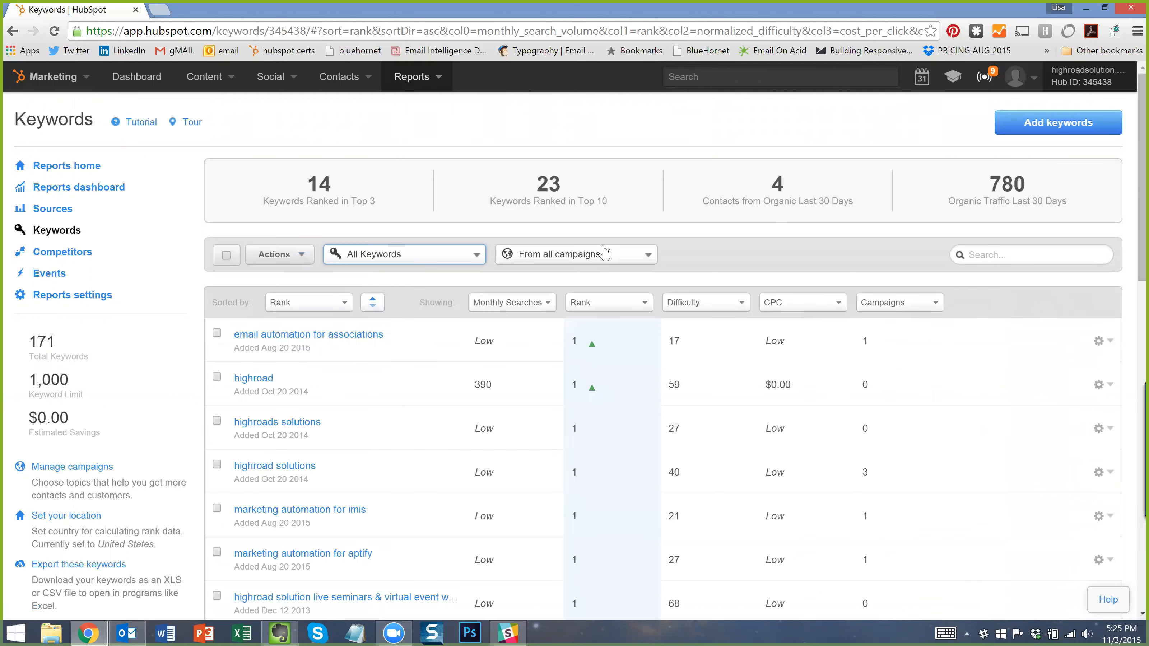
{"action": "left_click", "coordinate": [596, 259]}
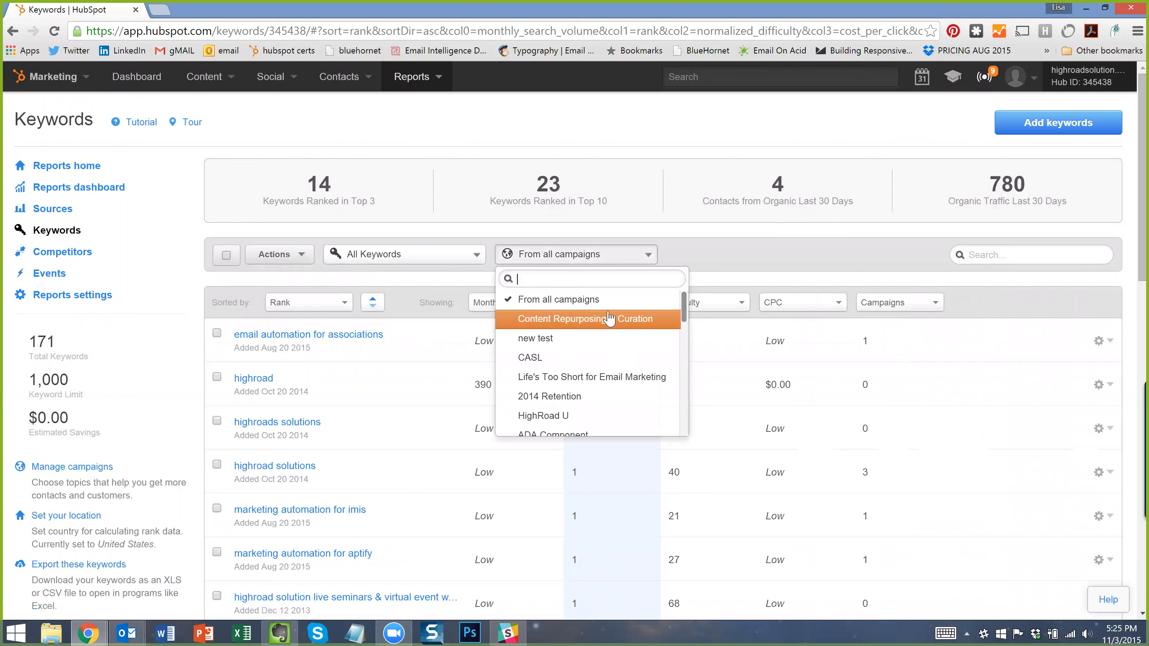
{"action": "scroll", "coordinate": [596, 396], "scroll_direction": "down", "scroll_amount": 3}
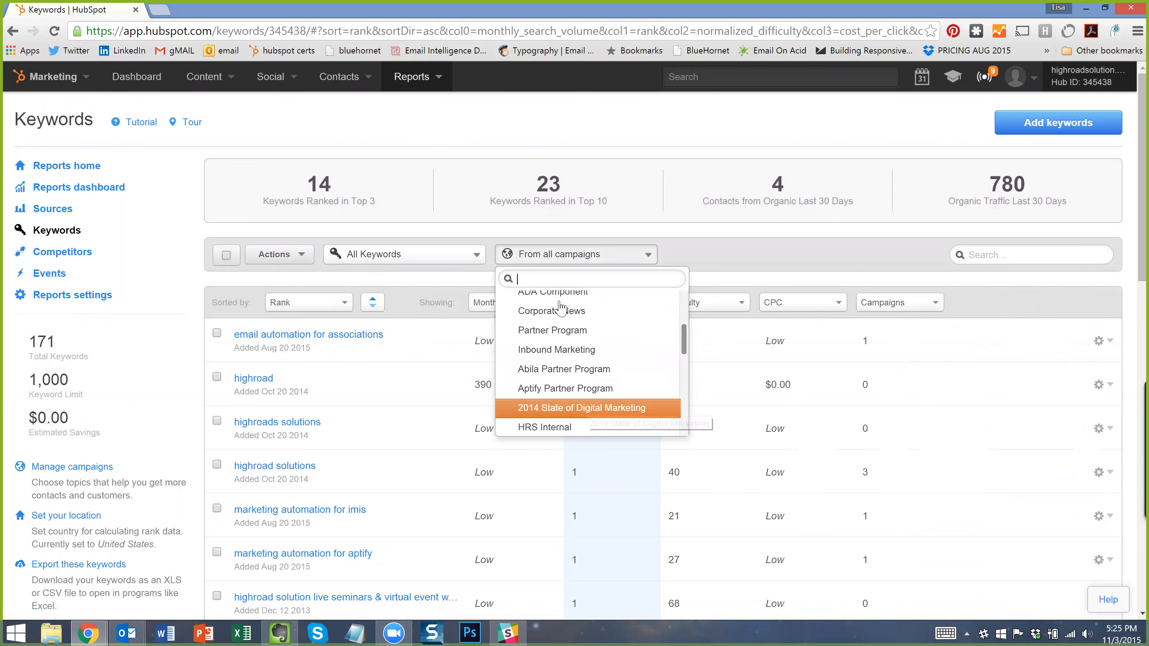
{"action": "type", "text": "2015"}
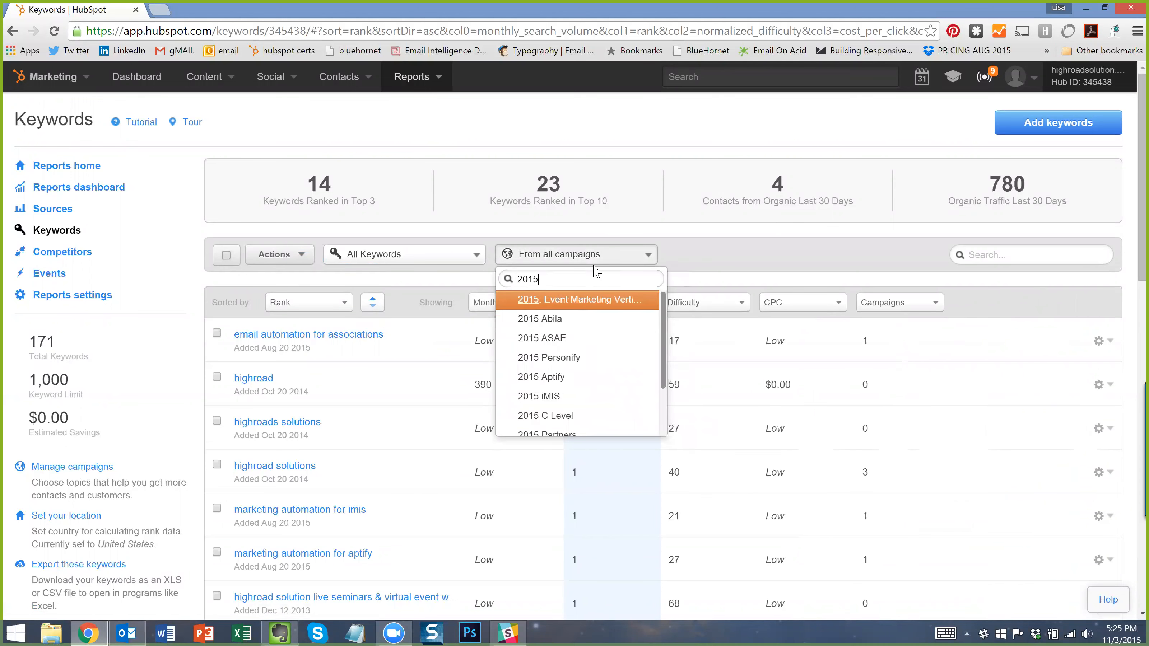
{"action": "type", "text": " high"}
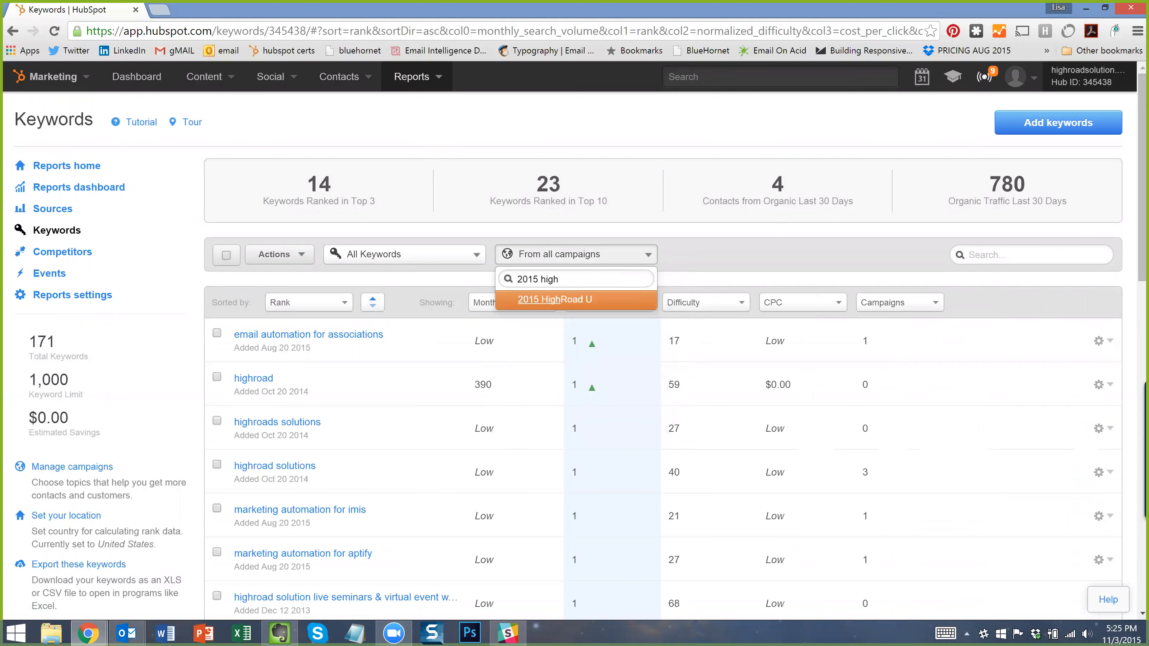
{"action": "left_click", "coordinate": [561, 302]}
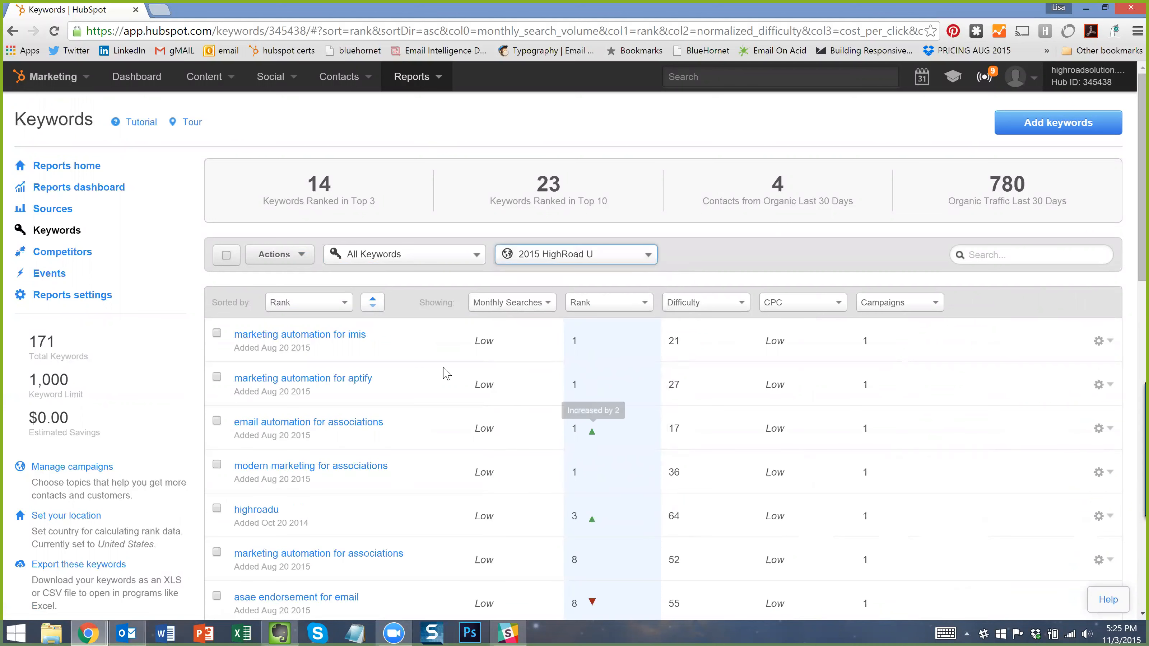
Look through both pages of the 2015 HighRoad U campaign's keywords and return to page 1.
{"action": "scroll", "coordinate": [428, 372], "scroll_direction": "down", "scroll_amount": 6}
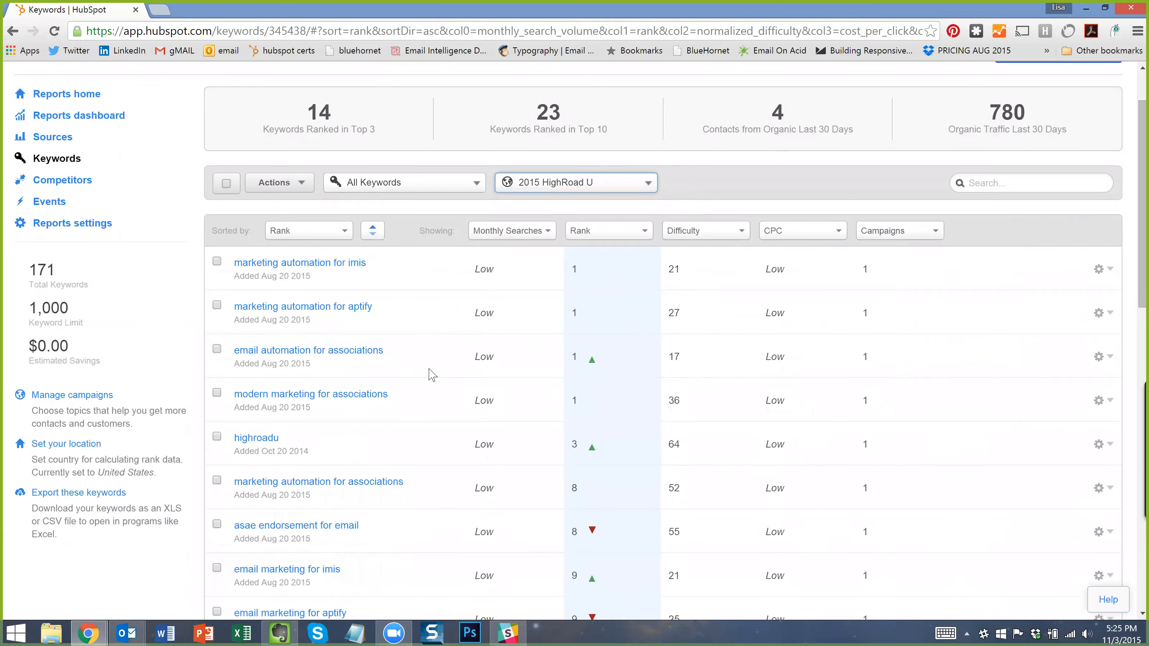
{"action": "scroll", "coordinate": [429, 369], "scroll_direction": "down", "scroll_amount": 10}
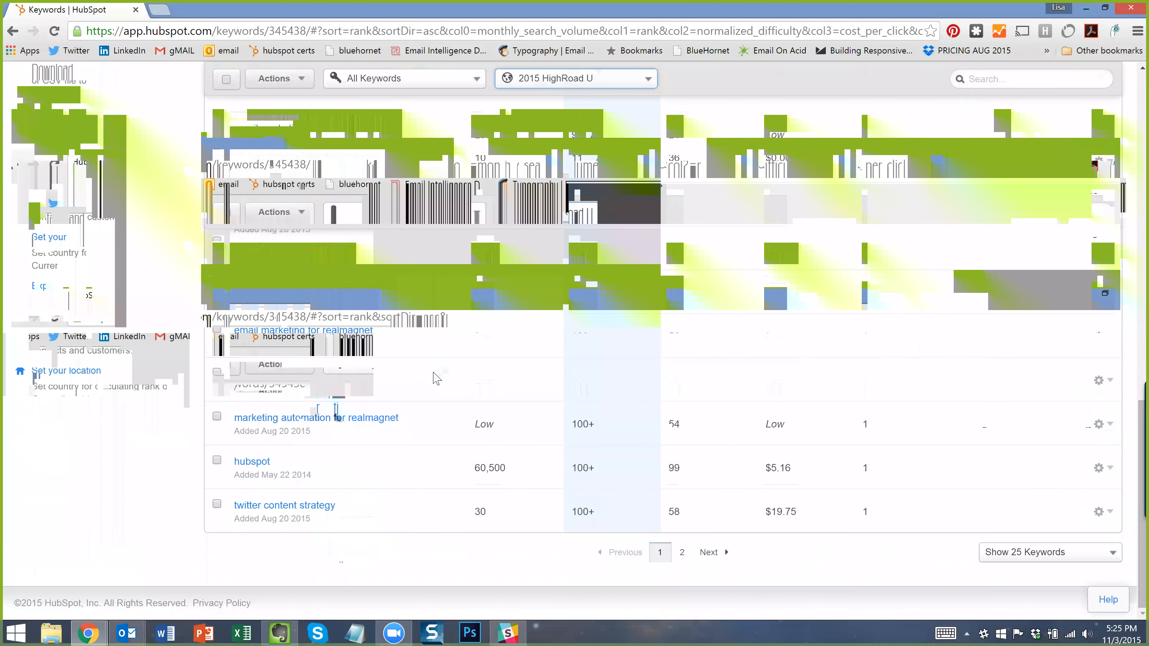
{"action": "left_click", "coordinate": [682, 552]}
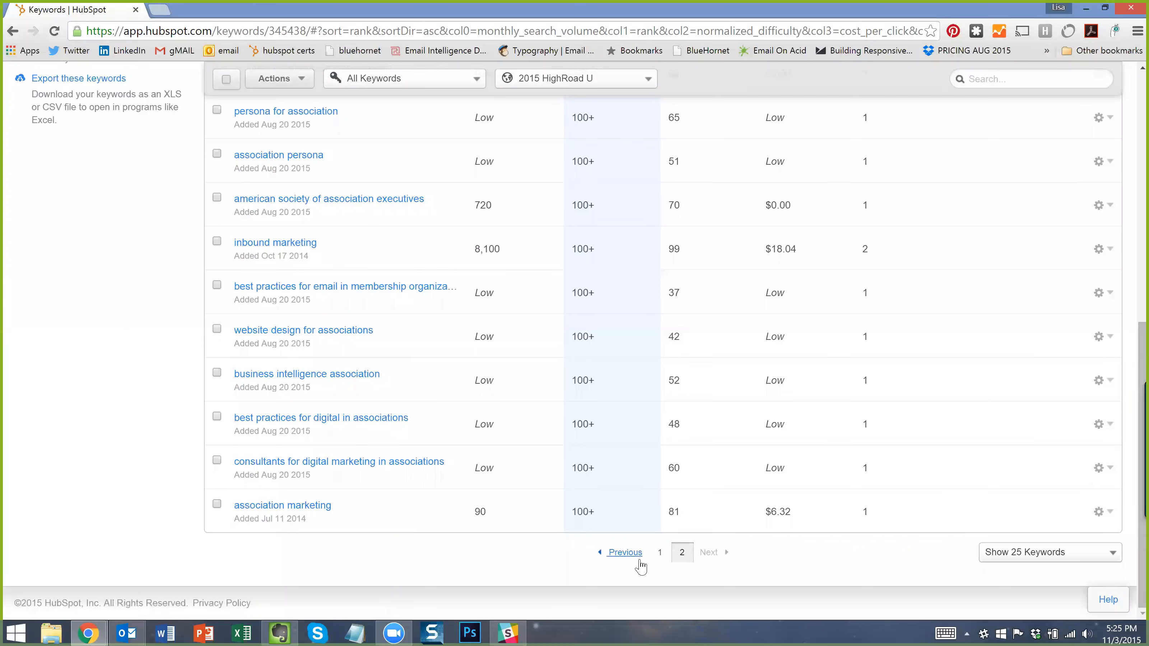
{"action": "left_click", "coordinate": [660, 553]}
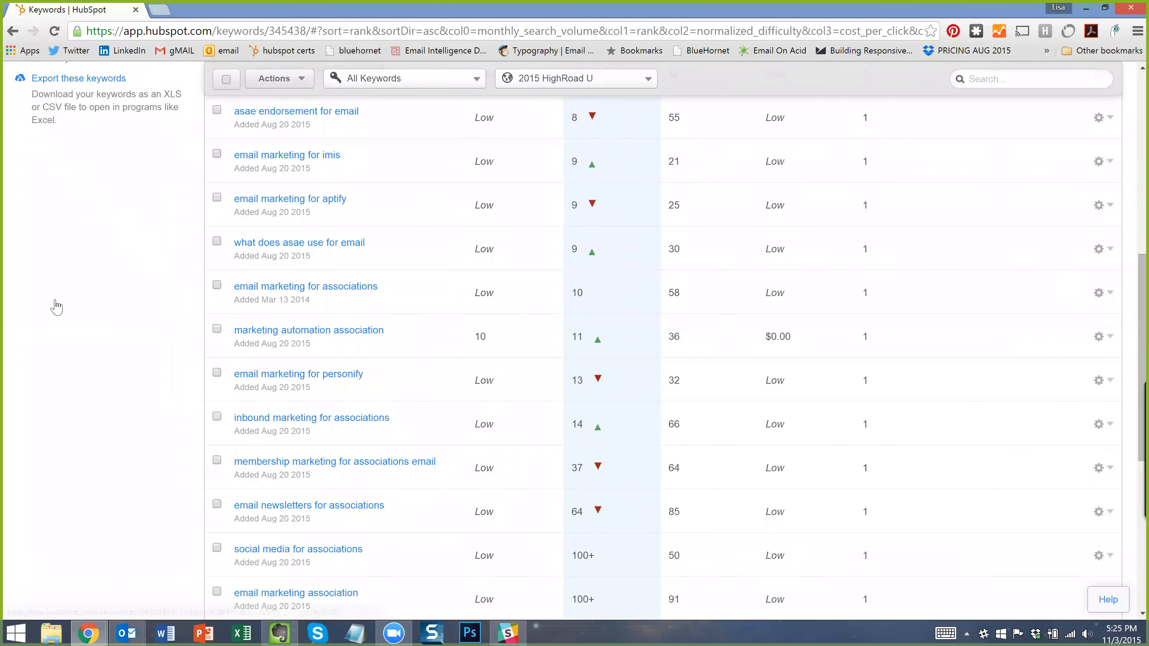
Reset the campaign filter to From all campaigns.
{"action": "scroll", "coordinate": [51, 303], "scroll_direction": "up", "scroll_amount": 10}
{"action": "left_click", "coordinate": [597, 259]}
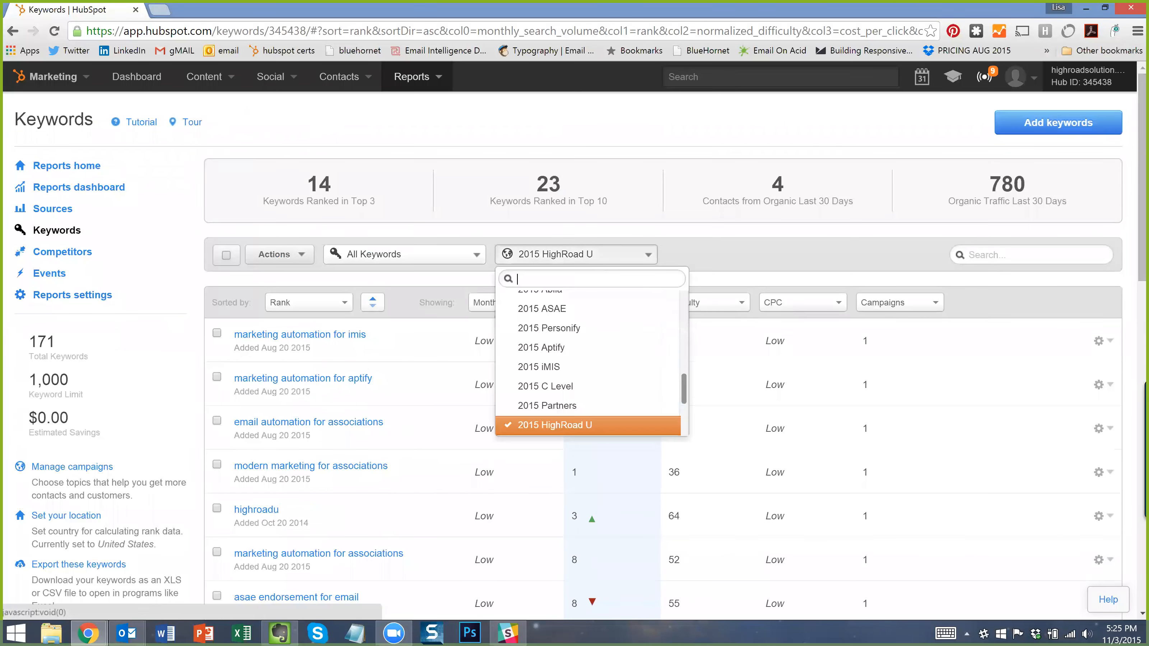
{"action": "scroll", "coordinate": [577, 326], "scroll_direction": "up", "scroll_amount": 5}
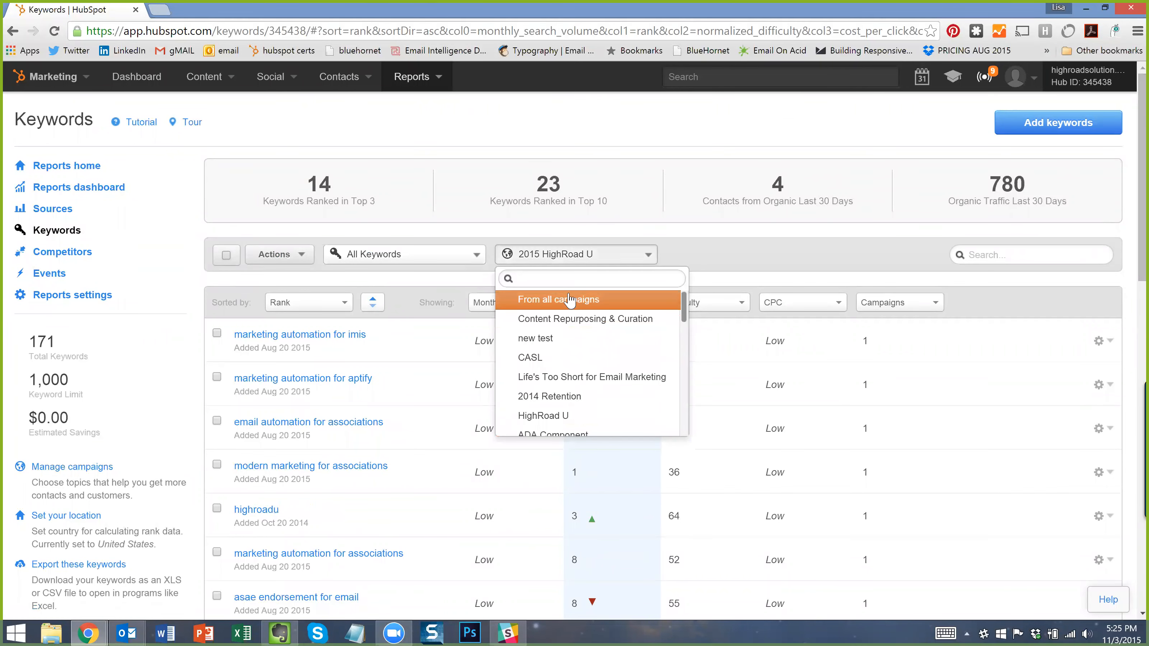
{"action": "left_click", "coordinate": [570, 300]}
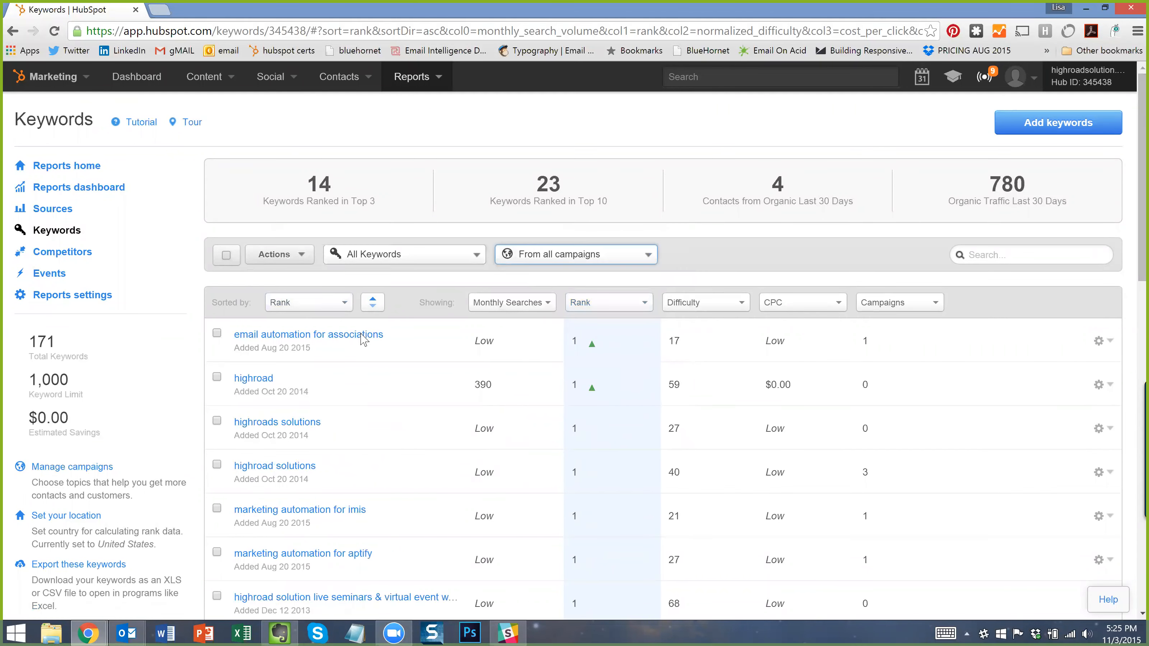
Sort the keyword list by Keyword, followed by Visits.
{"action": "left_click", "coordinate": [338, 304]}
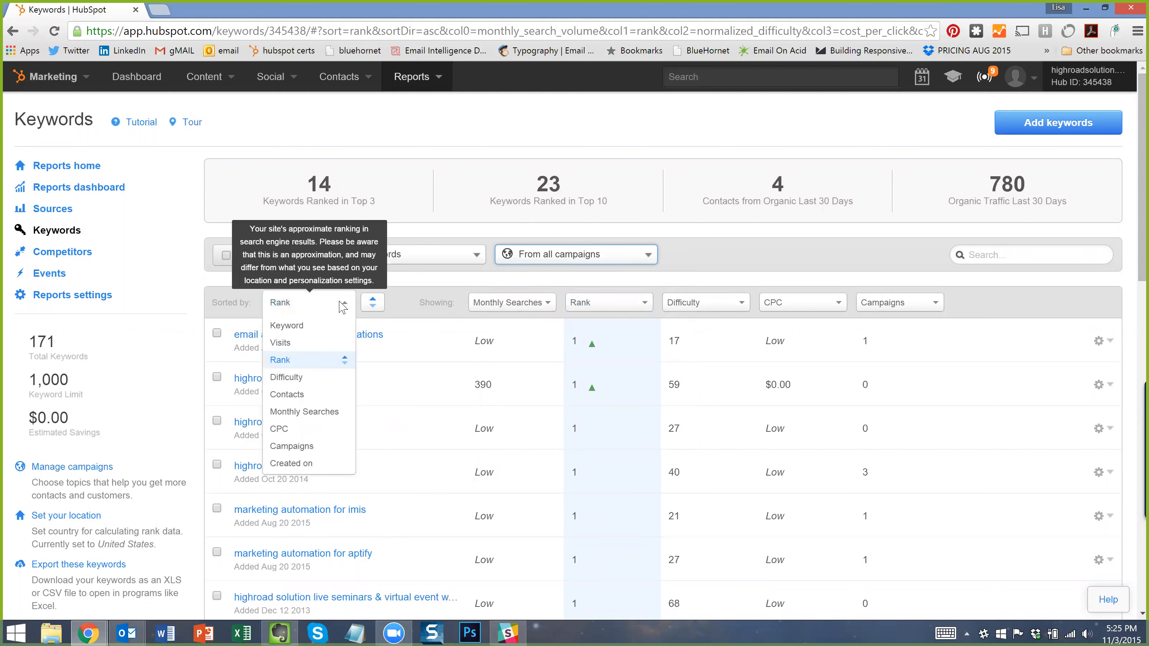
{"action": "left_click", "coordinate": [302, 328]}
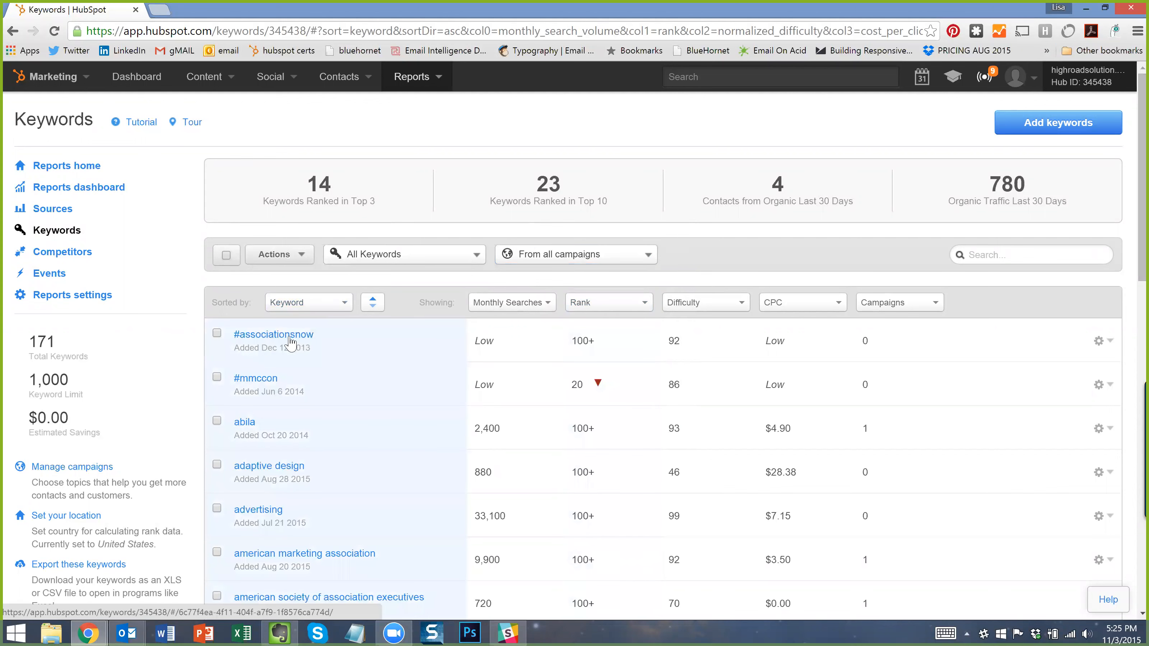
{"action": "left_click", "coordinate": [324, 315]}
{"action": "left_click", "coordinate": [311, 347]}
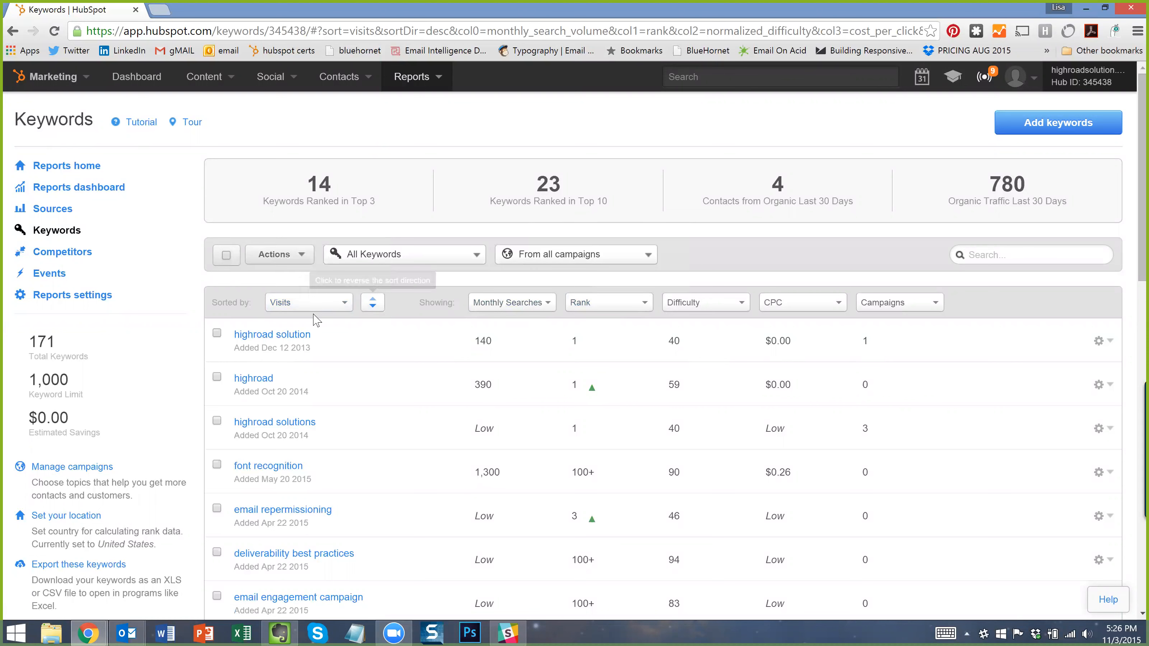
Sort the keyword list by Rank and check the monthly searches for "highroad".
{"action": "left_click", "coordinate": [343, 317]}
{"action": "left_click", "coordinate": [322, 360]}
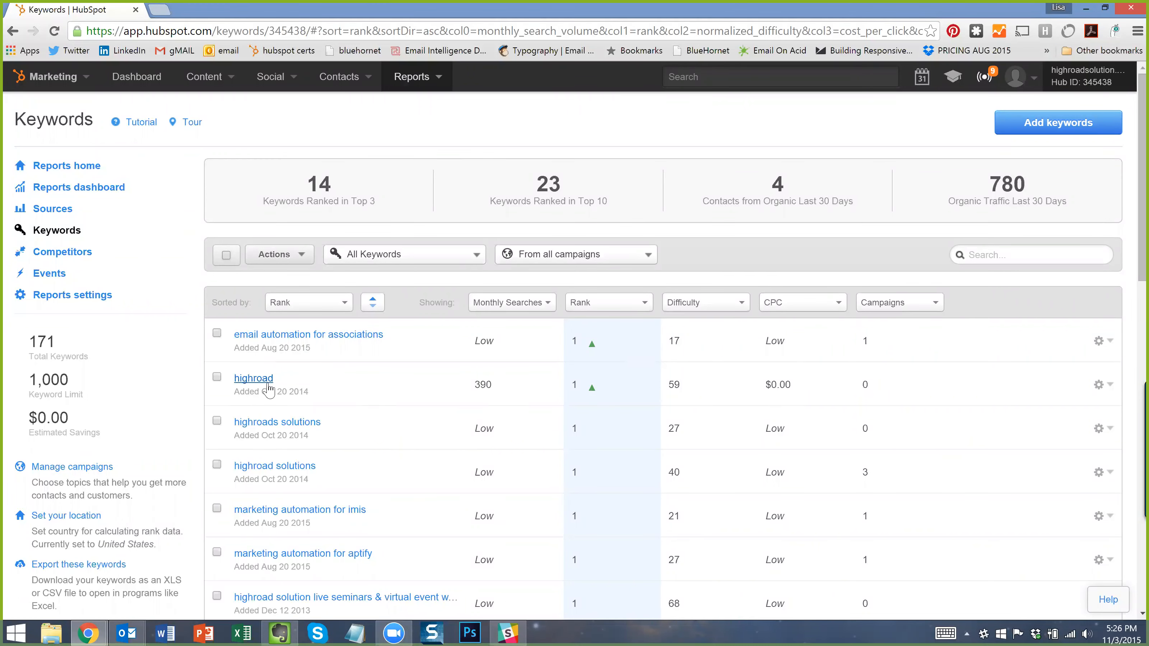
{"action": "double_click", "coordinate": [485, 384]}
{"action": "left_click", "coordinate": [488, 385]}
Read the Rank sorting explanation, sort the keywords by Difficulty and review the scores of the easiest keywords.
{"action": "mouse_move", "coordinate": [303, 304]}
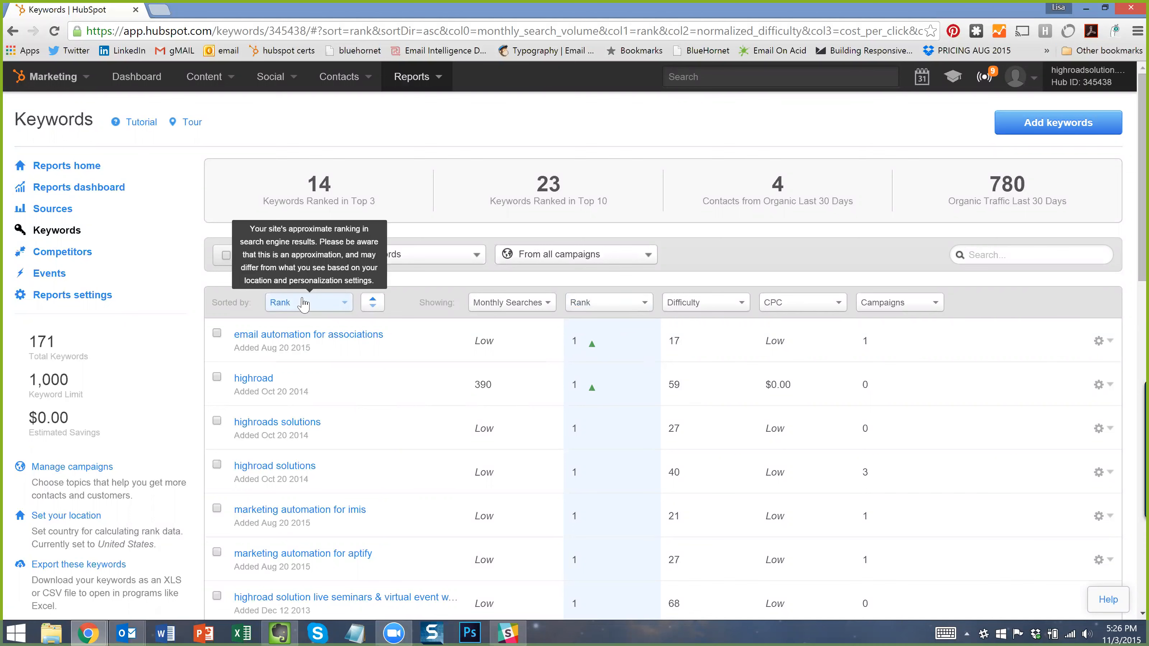
{"action": "left_click", "coordinate": [303, 304]}
{"action": "left_click", "coordinate": [309, 379]}
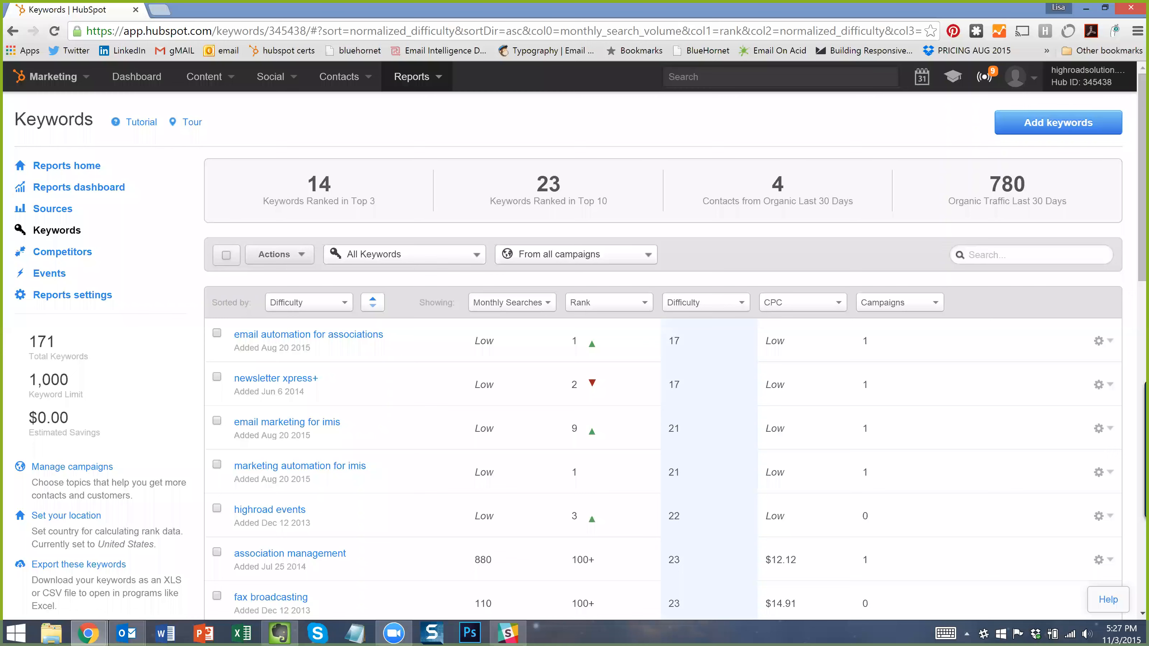
{"action": "left_click", "coordinate": [694, 347]}
{"action": "scroll", "coordinate": [724, 348], "scroll_direction": "down", "scroll_amount": 2}
{"action": "scroll", "coordinate": [679, 332], "scroll_direction": "up", "scroll_amount": 2}
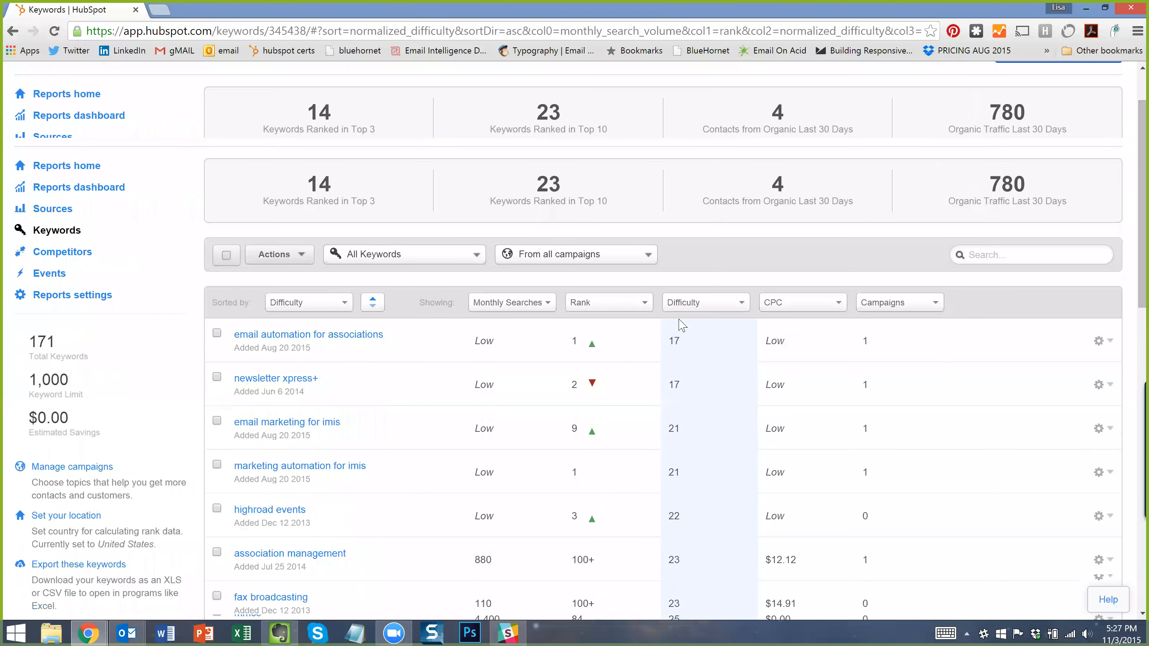
{"action": "scroll", "coordinate": [672, 340], "scroll_direction": "down", "scroll_amount": 2}
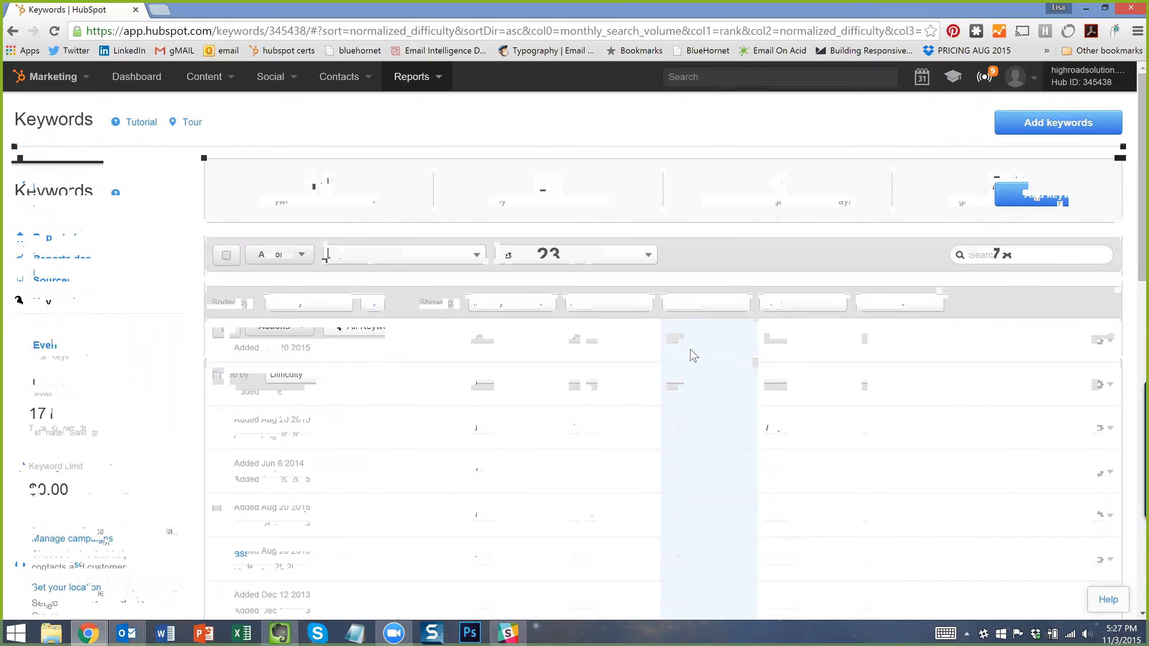
{"action": "scroll", "coordinate": [671, 337], "scroll_direction": "down", "scroll_amount": 2}
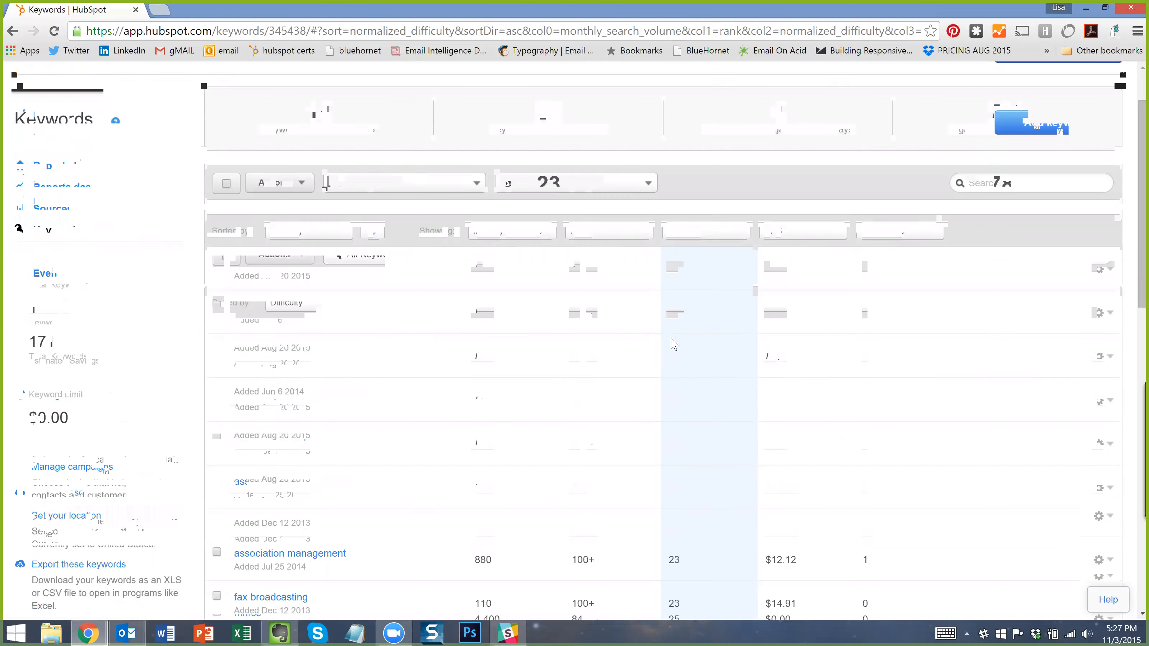
Check the metrics available for the Difficulty column, keep Difficulty selected, and review more keywords by difficulty score.
{"action": "scroll", "coordinate": [682, 277], "scroll_direction": "up", "scroll_amount": 1}
{"action": "left_click", "coordinate": [680, 237]}
{"action": "left_click", "coordinate": [683, 289]}
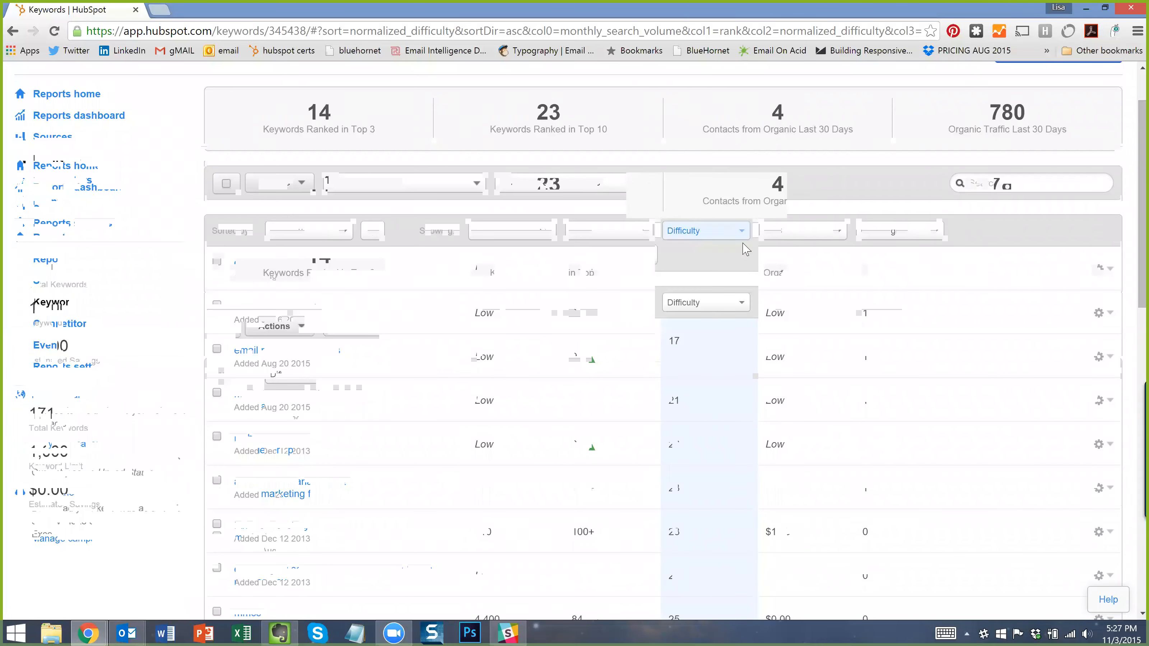
{"action": "left_click", "coordinate": [709, 235]}
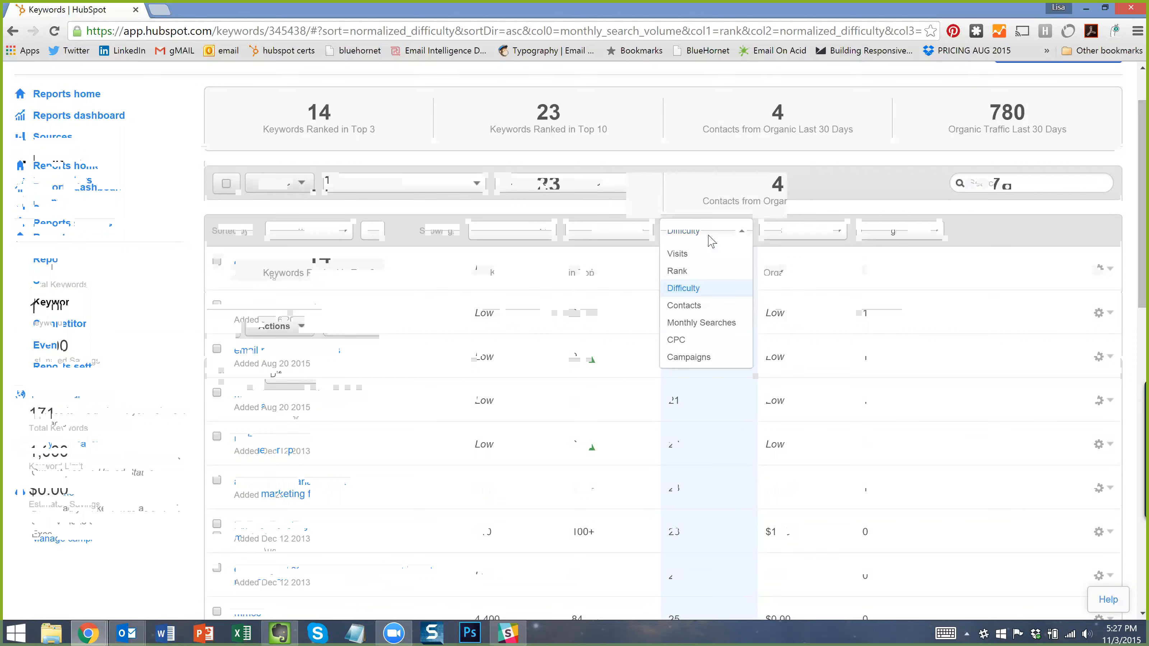
{"action": "left_click", "coordinate": [683, 289]}
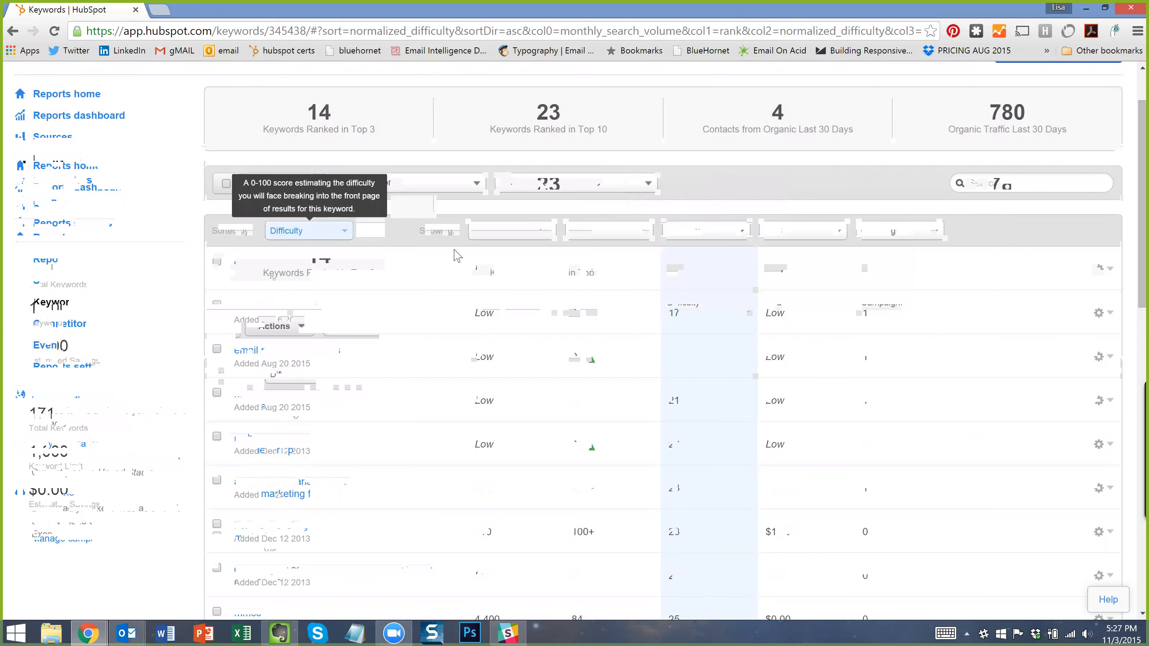
{"action": "scroll", "coordinate": [705, 290], "scroll_direction": "down", "scroll_amount": 5}
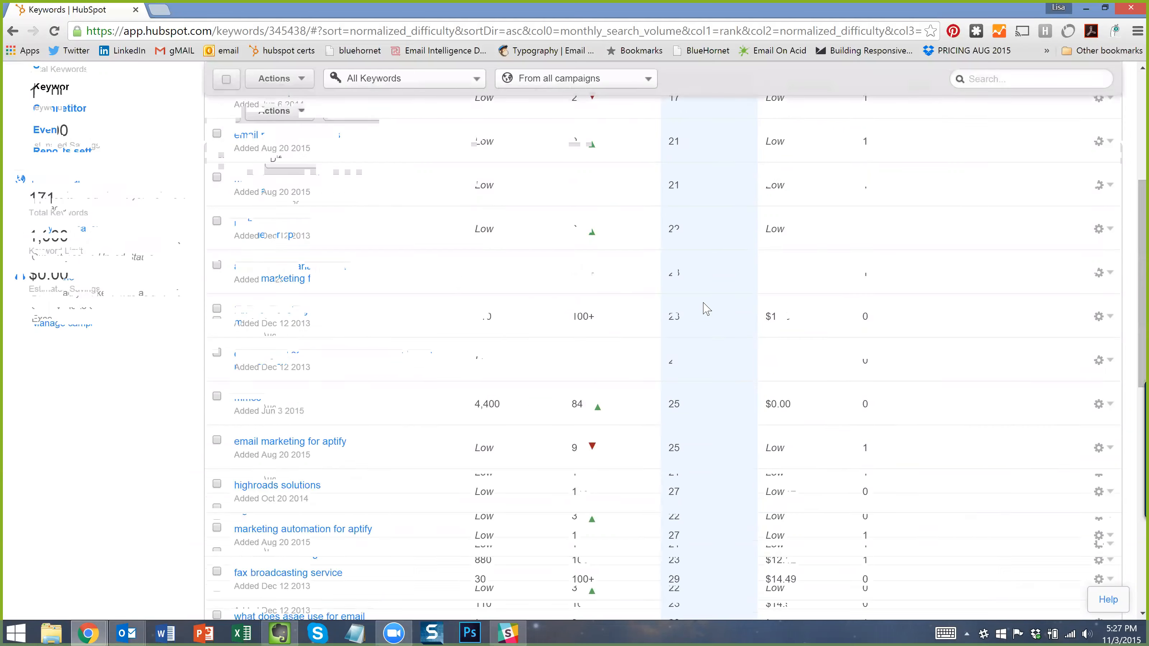
Go to page 7 of the difficulty-sorted keyword list and review the scores of the hardest keywords.
{"action": "scroll", "coordinate": [705, 309], "scroll_direction": "down", "scroll_amount": 10}
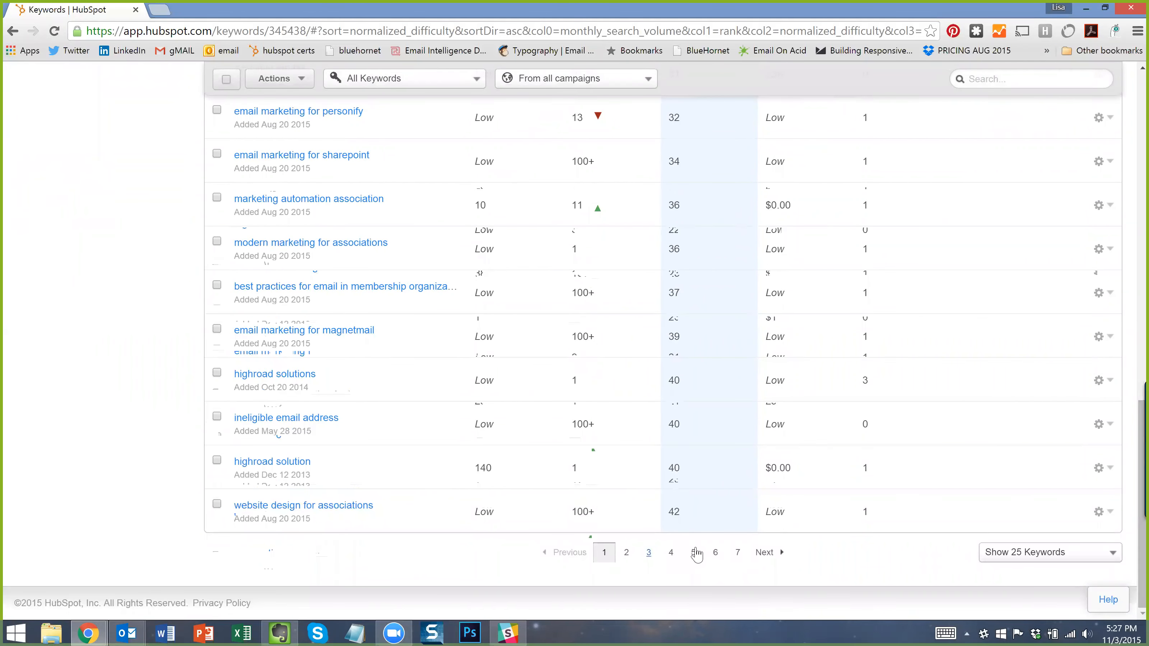
{"action": "left_click", "coordinate": [738, 552]}
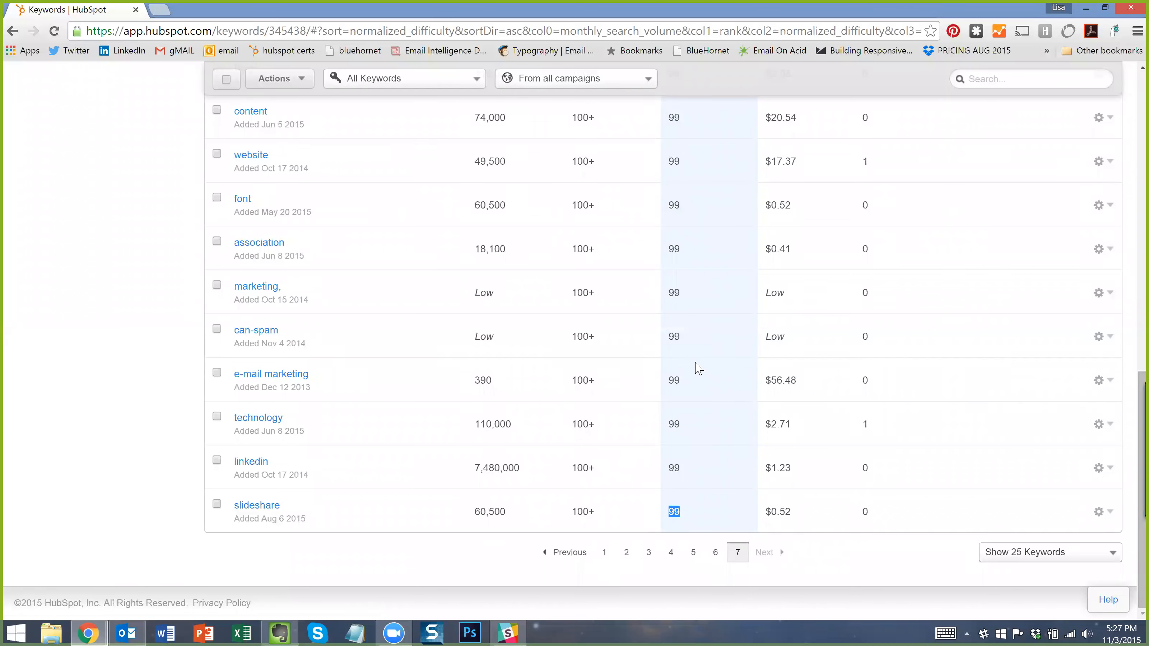
{"action": "scroll", "coordinate": [696, 226], "scroll_direction": "up", "scroll_amount": 5}
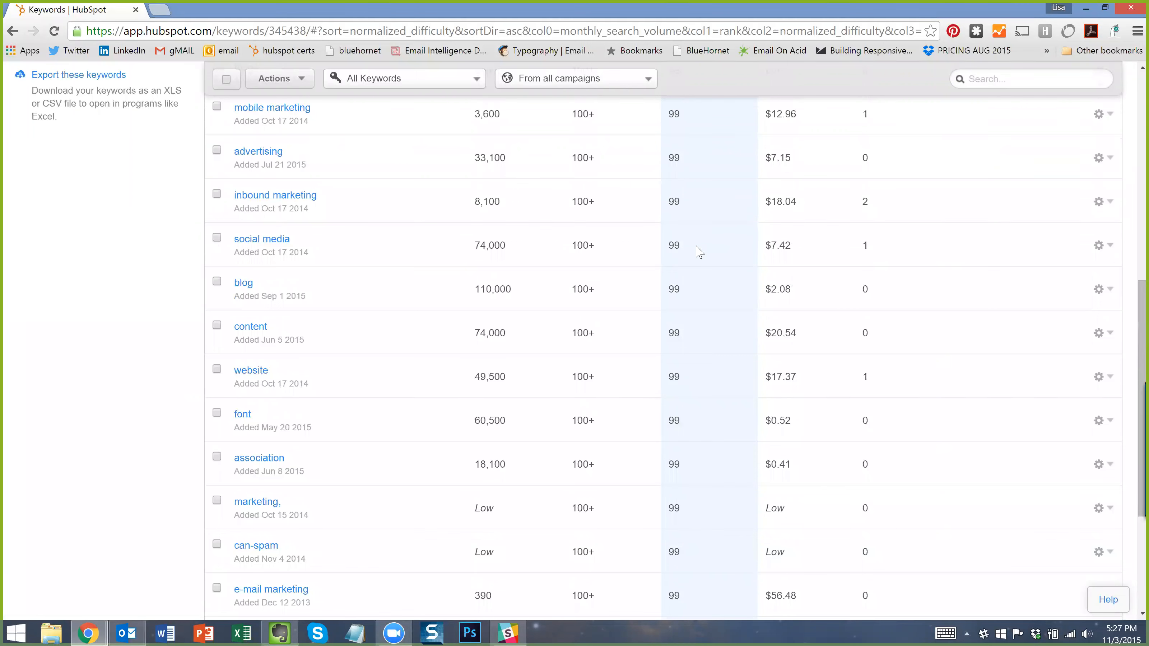
{"action": "scroll", "coordinate": [710, 271], "scroll_direction": "down", "scroll_amount": 5}
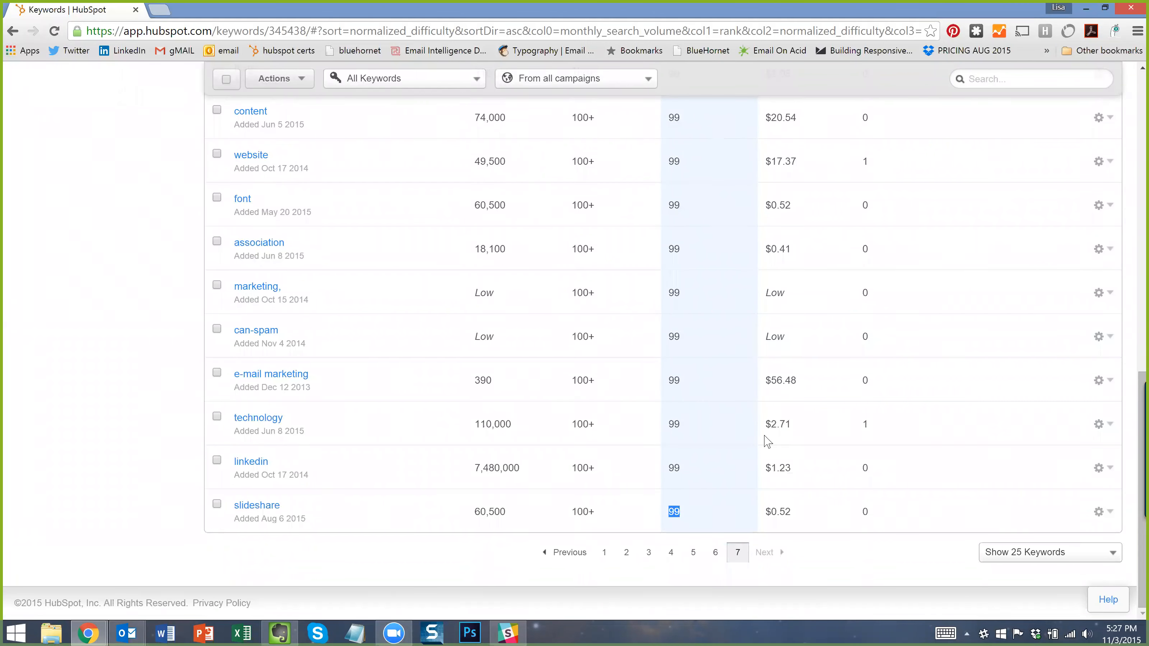
Sort the keyword list by Contacts and read the explanation of that sorting metric.
{"action": "scroll", "coordinate": [710, 505], "scroll_direction": "up", "scroll_amount": 13}
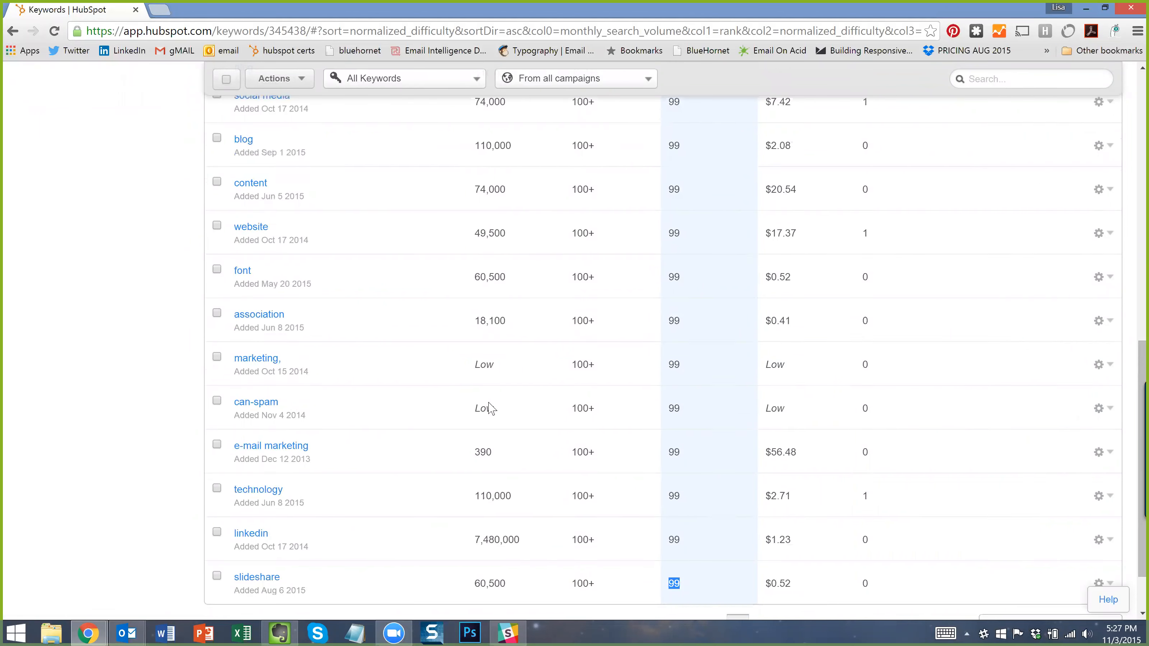
{"action": "left_click", "coordinate": [312, 180]}
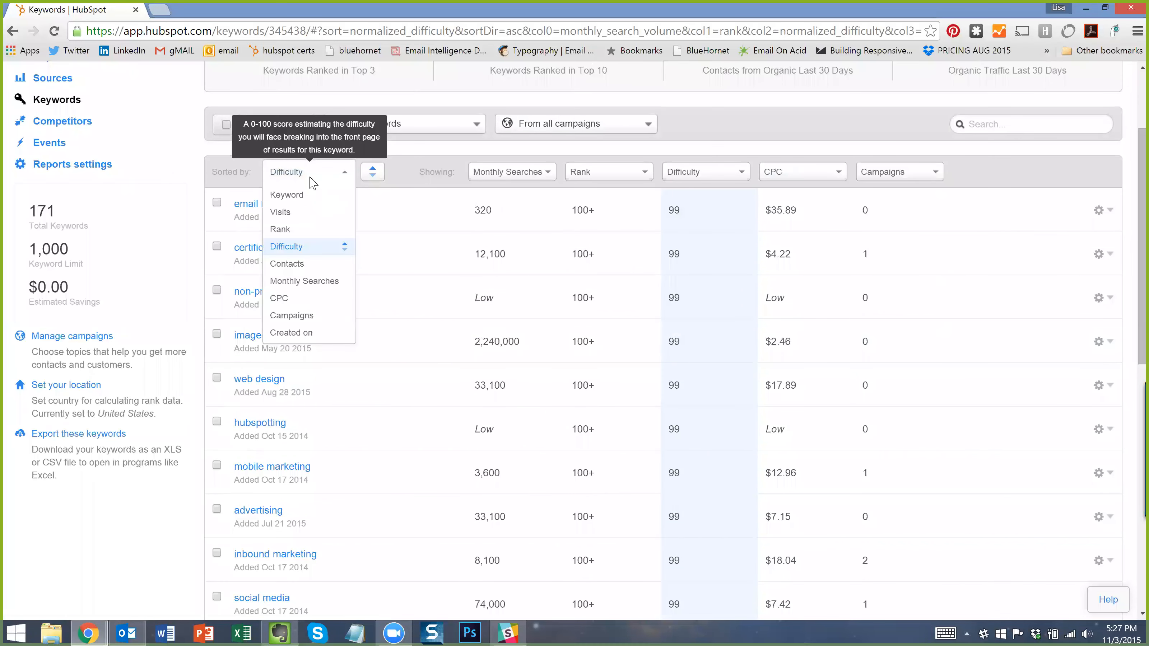
{"action": "left_click", "coordinate": [292, 270]}
{"action": "scroll", "coordinate": [425, 221], "scroll_direction": "up", "scroll_amount": 1}
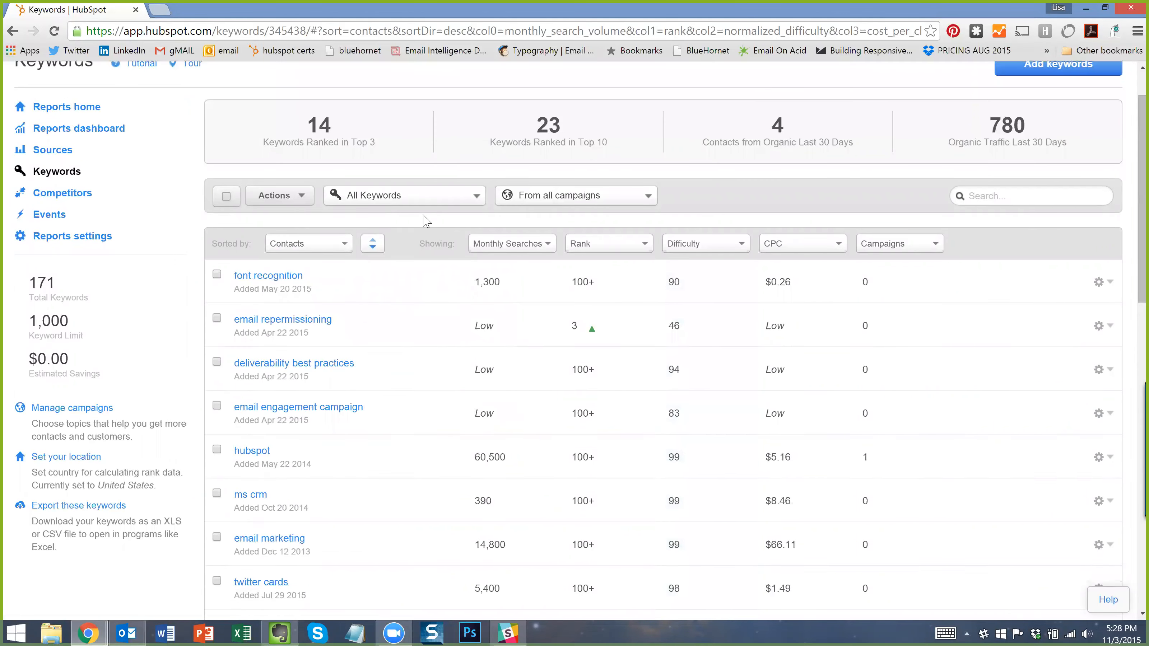
{"action": "scroll", "coordinate": [425, 220], "scroll_direction": "up", "scroll_amount": 1}
{"action": "left_click", "coordinate": [313, 310]}
{"action": "left_click", "coordinate": [313, 311]}
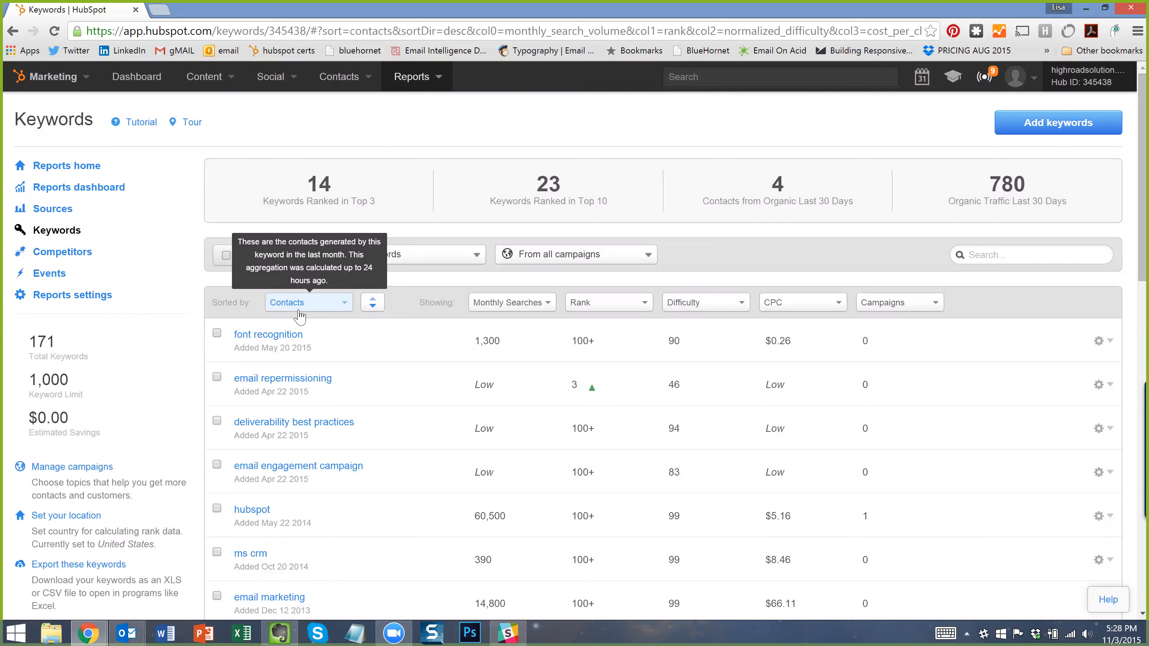
Sort the keyword list by Monthly Searches and review the search volumes of the most searched keywords.
{"action": "left_click", "coordinate": [321, 311]}
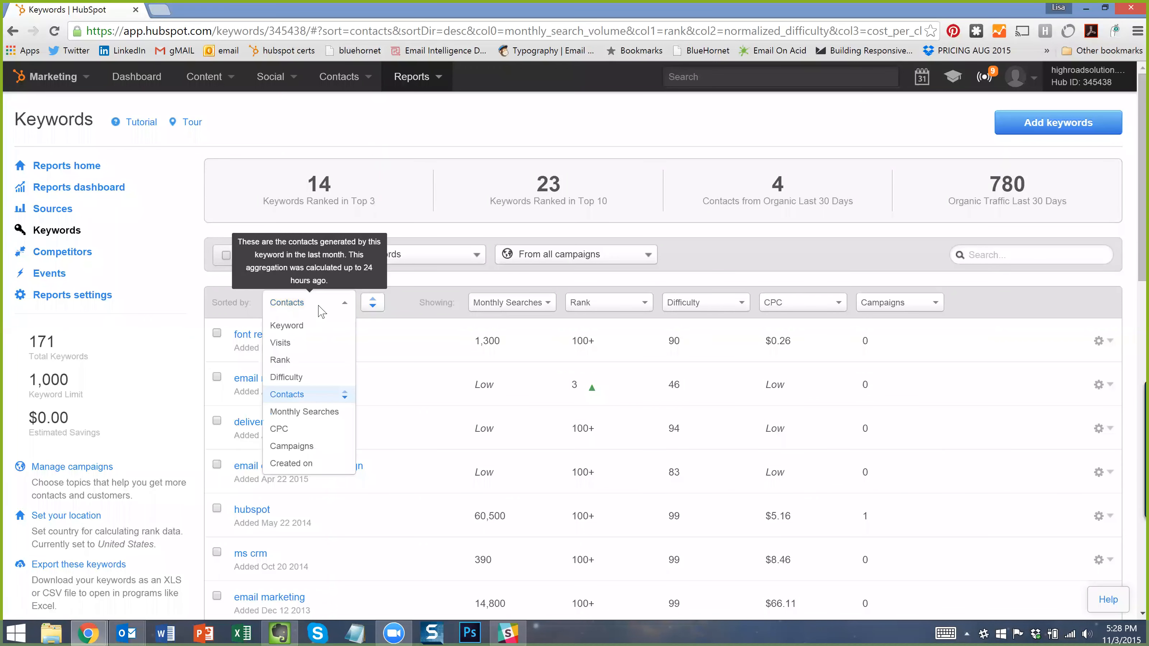
{"action": "left_click", "coordinate": [310, 414]}
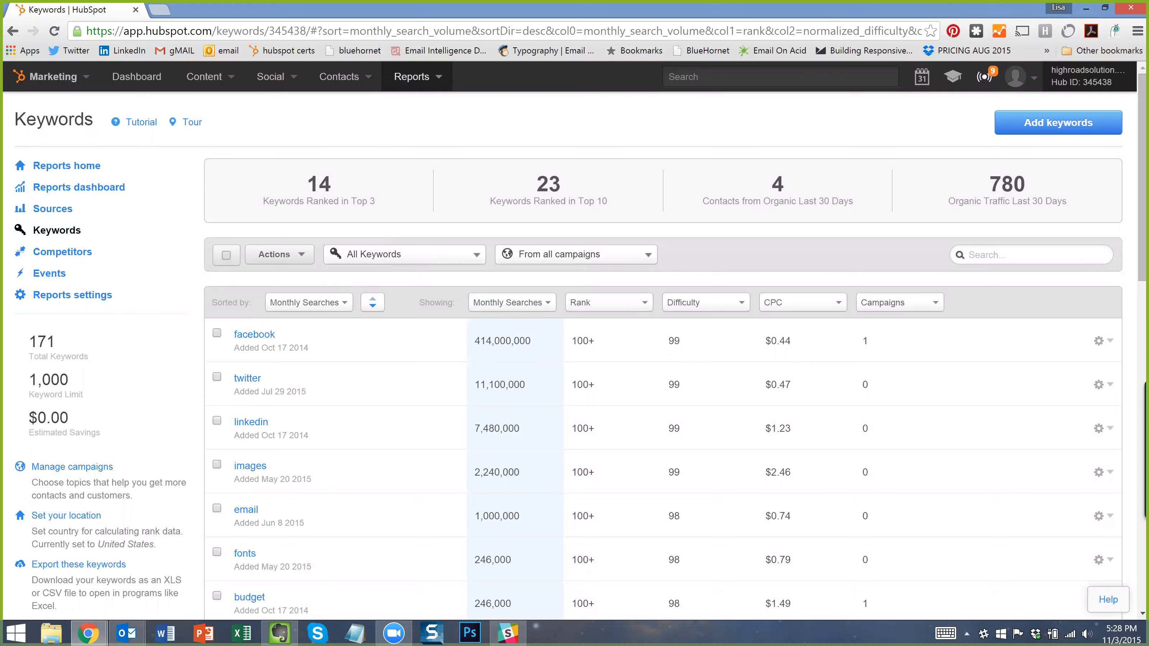
{"action": "scroll", "coordinate": [515, 337], "scroll_direction": "down", "scroll_amount": 3}
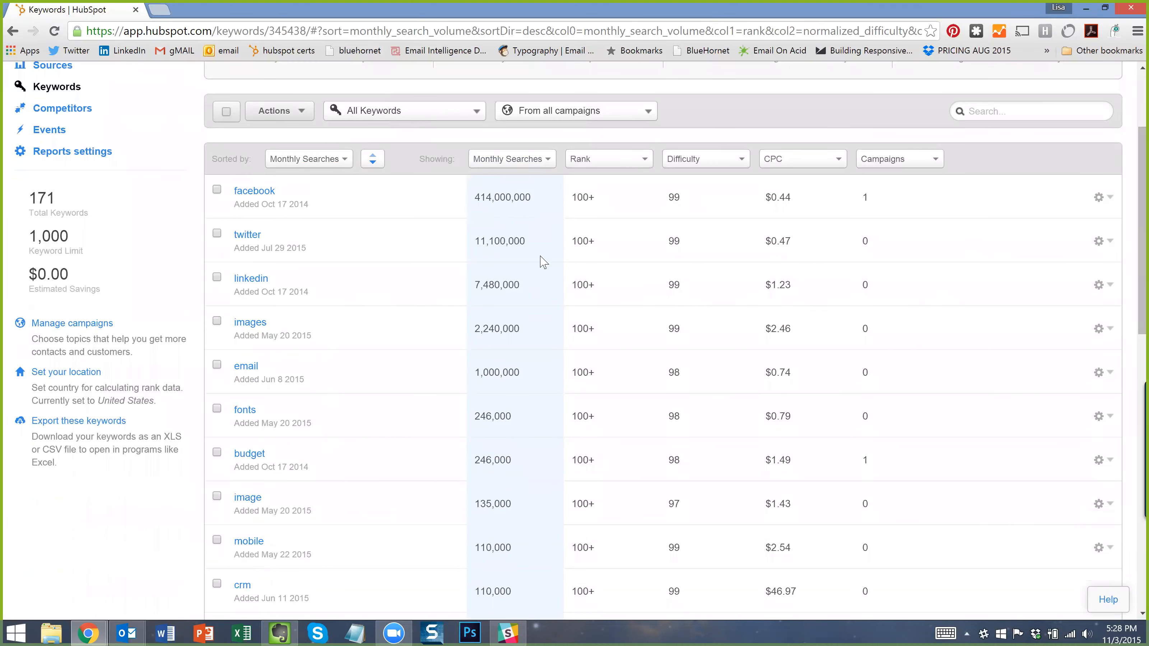
{"action": "scroll", "coordinate": [521, 209], "scroll_direction": "down", "scroll_amount": 10}
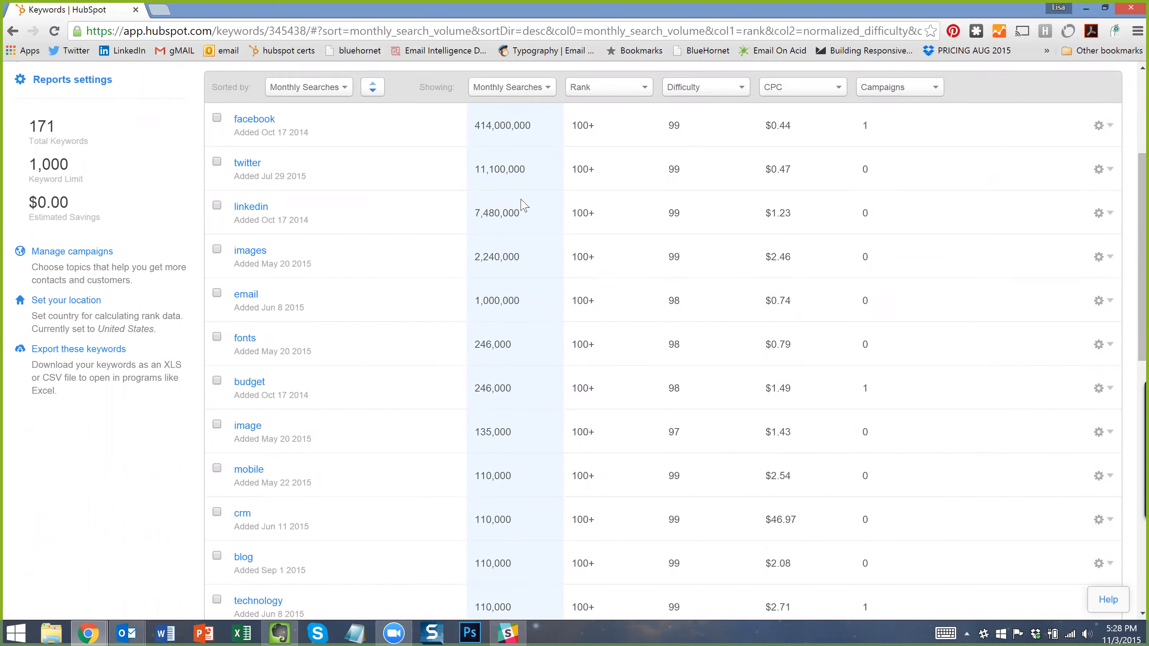
{"action": "scroll", "coordinate": [523, 209], "scroll_direction": "down", "scroll_amount": 5}
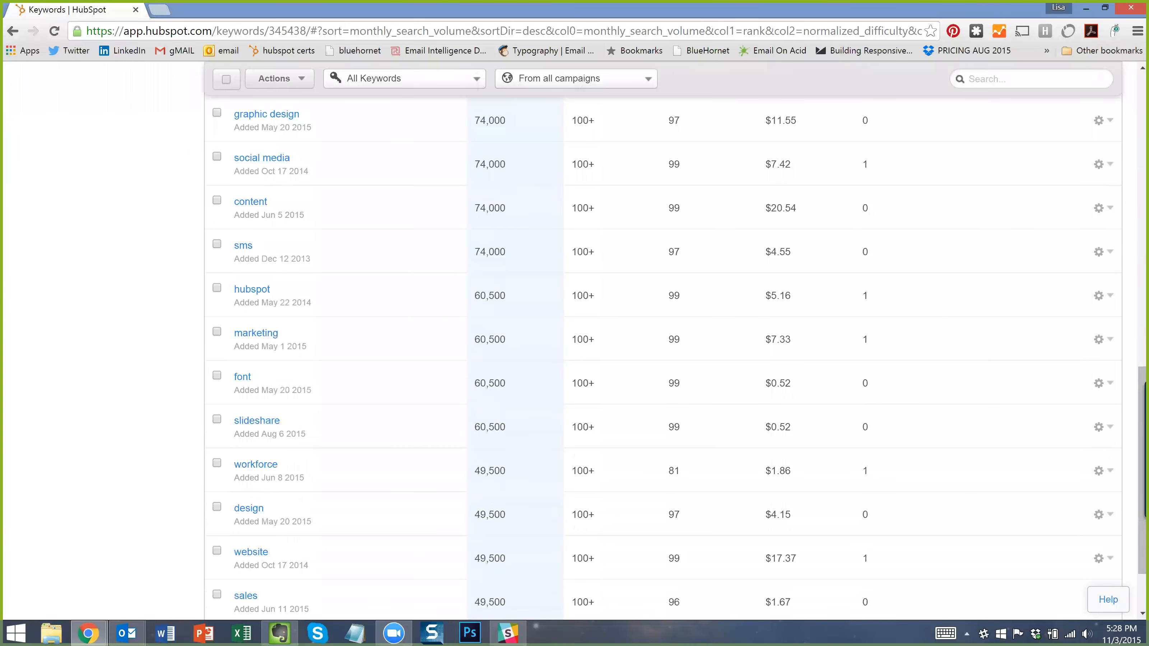
{"action": "scroll", "coordinate": [521, 313], "scroll_direction": "up", "scroll_amount": 15}
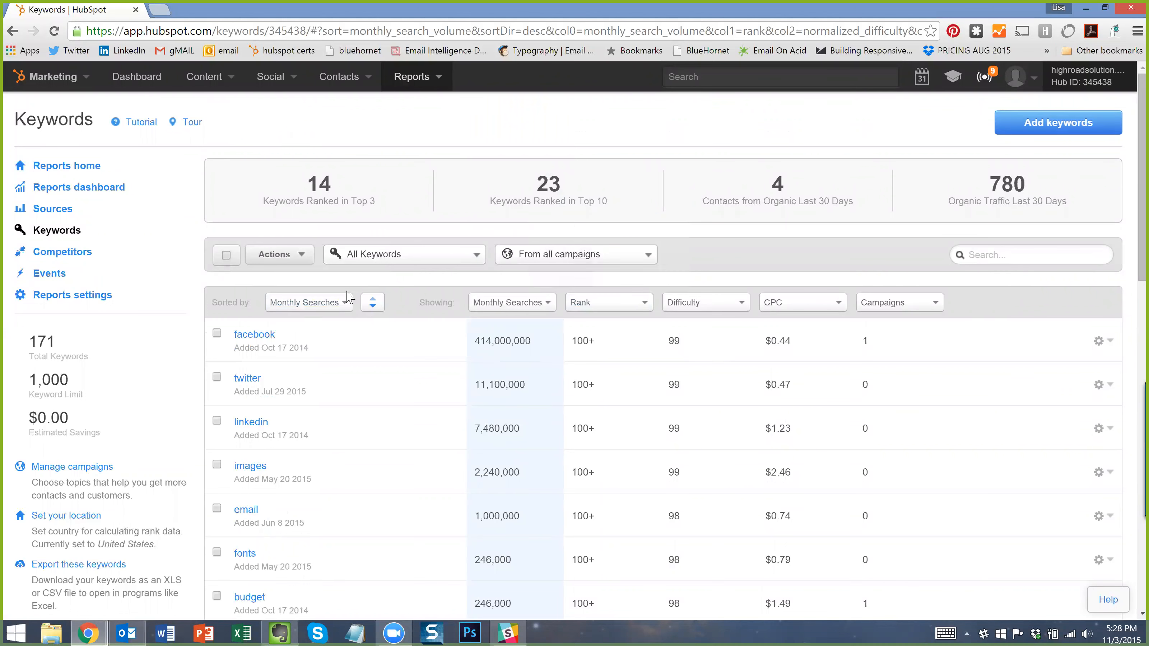
Sort the keyword list by CPC and look through the keywords with the highest estimated cost per click.
{"action": "left_click", "coordinate": [309, 302]}
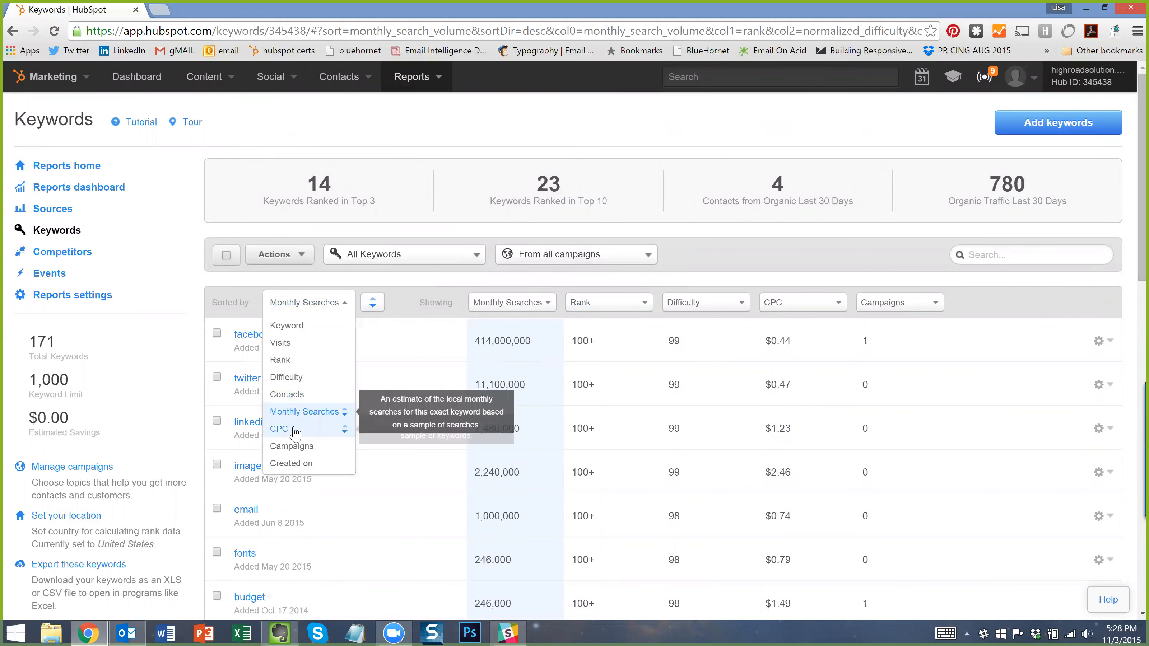
{"action": "left_click", "coordinate": [289, 429]}
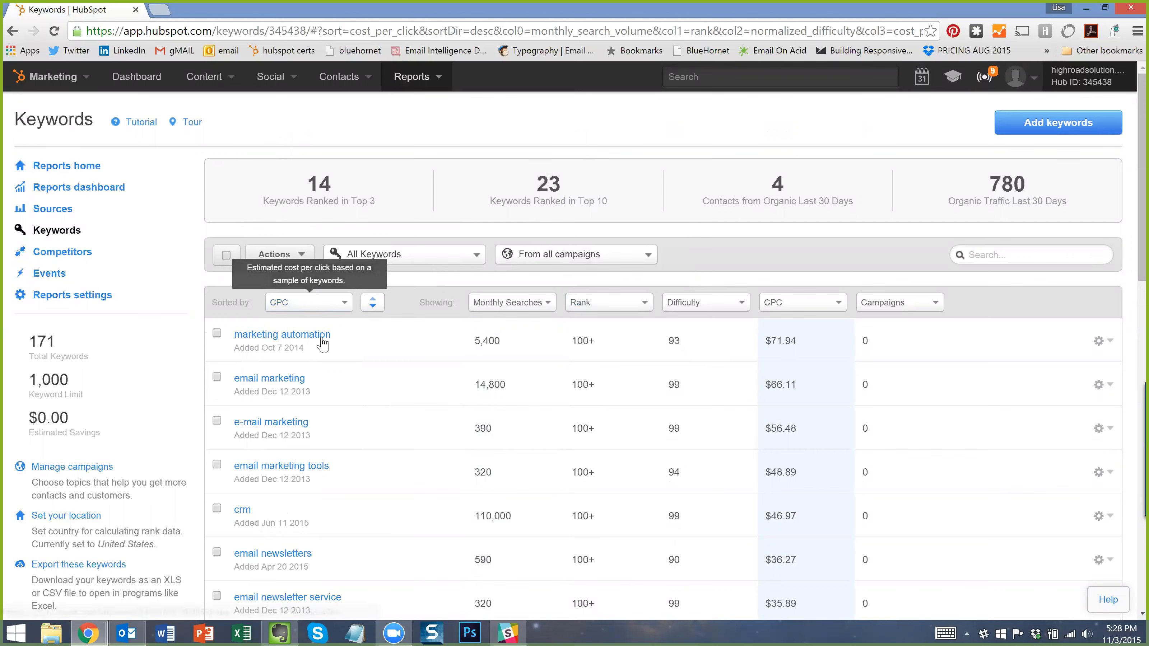
{"action": "left_click", "coordinate": [284, 339]}
{"action": "scroll", "coordinate": [149, 446], "scroll_direction": "down", "scroll_amount": 8}
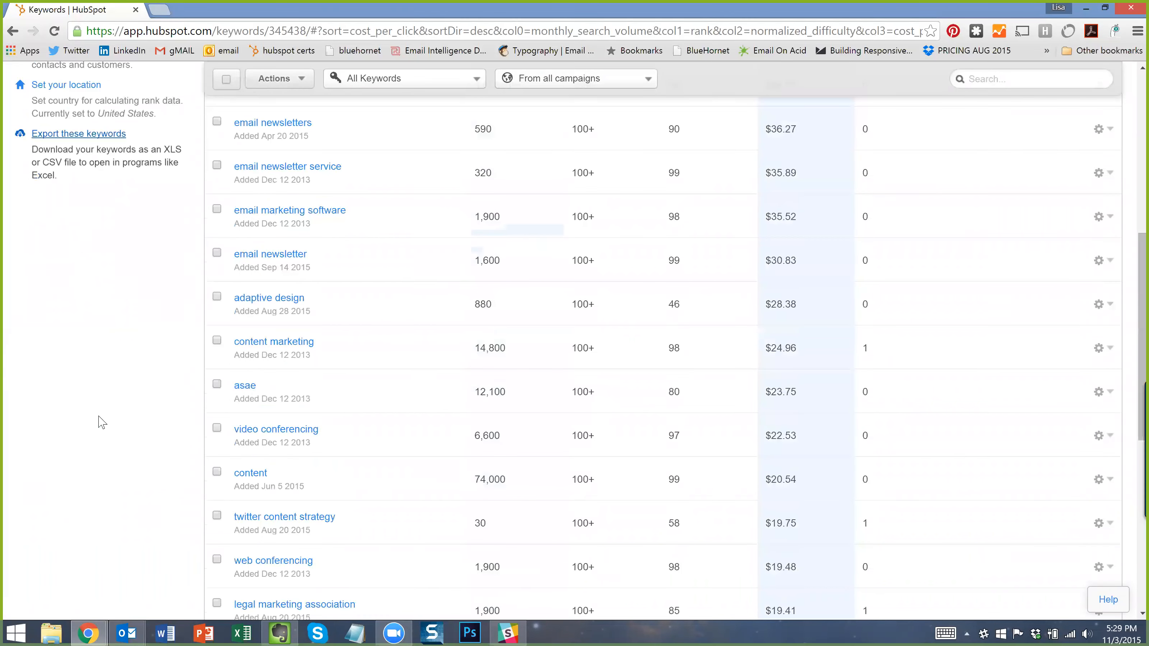
{"action": "scroll", "coordinate": [97, 424], "scroll_direction": "up", "scroll_amount": 8}
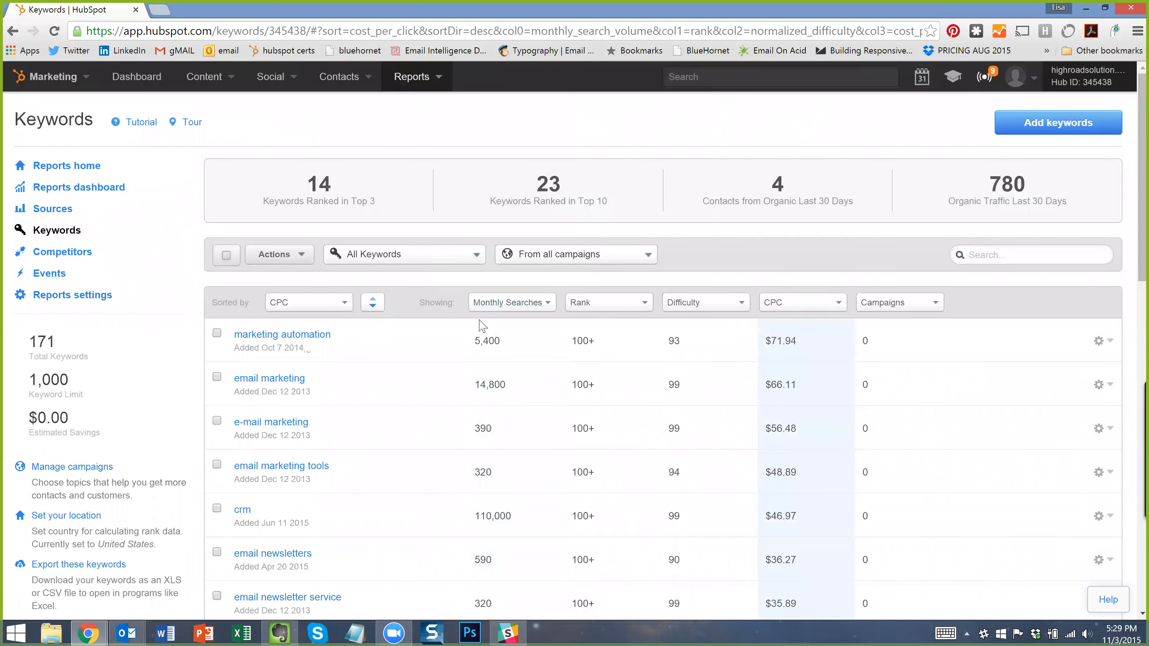
{"action": "scroll", "coordinate": [137, 470], "scroll_direction": "down", "scroll_amount": 2}
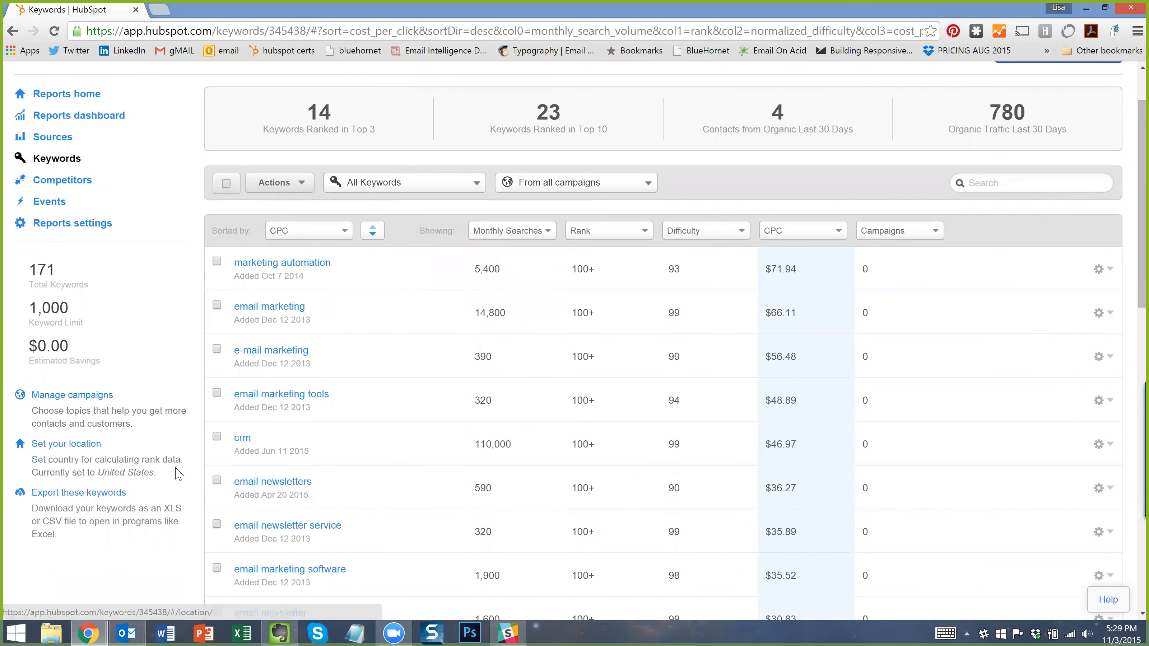
{"action": "scroll", "coordinate": [149, 468], "scroll_direction": "up", "scroll_amount": 2}
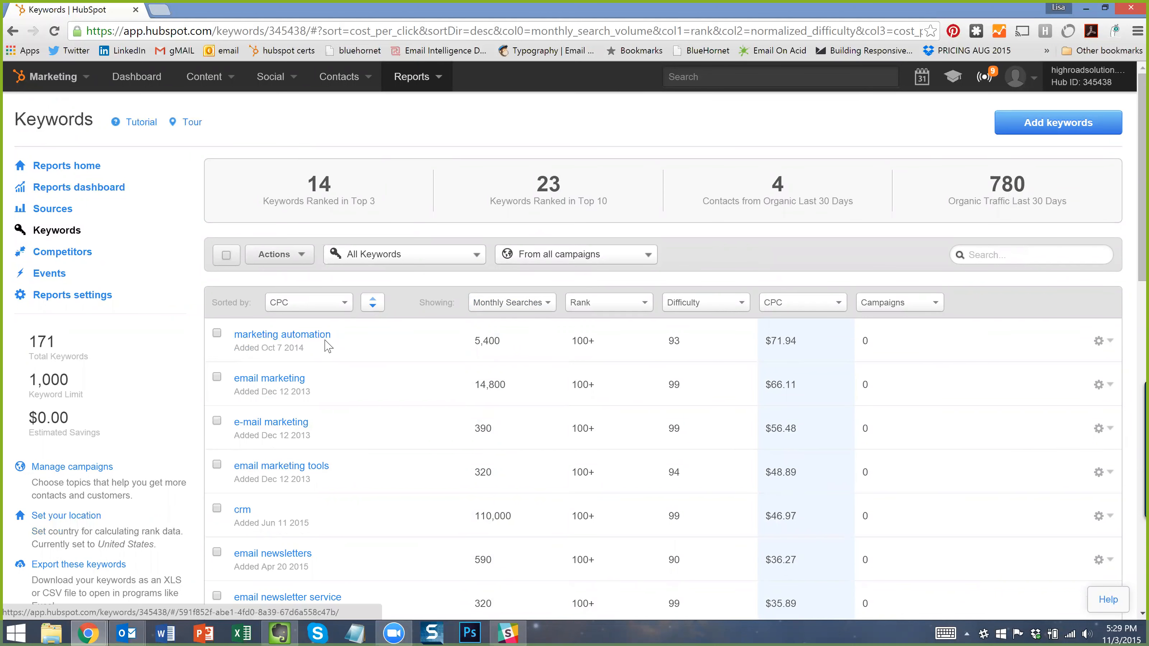
Examine the cost per click of "marketing automation" and compare it with "crm" and the other expensive keywords.
{"action": "triple_click", "coordinate": [785, 341]}
{"action": "left_click", "coordinate": [823, 348]}
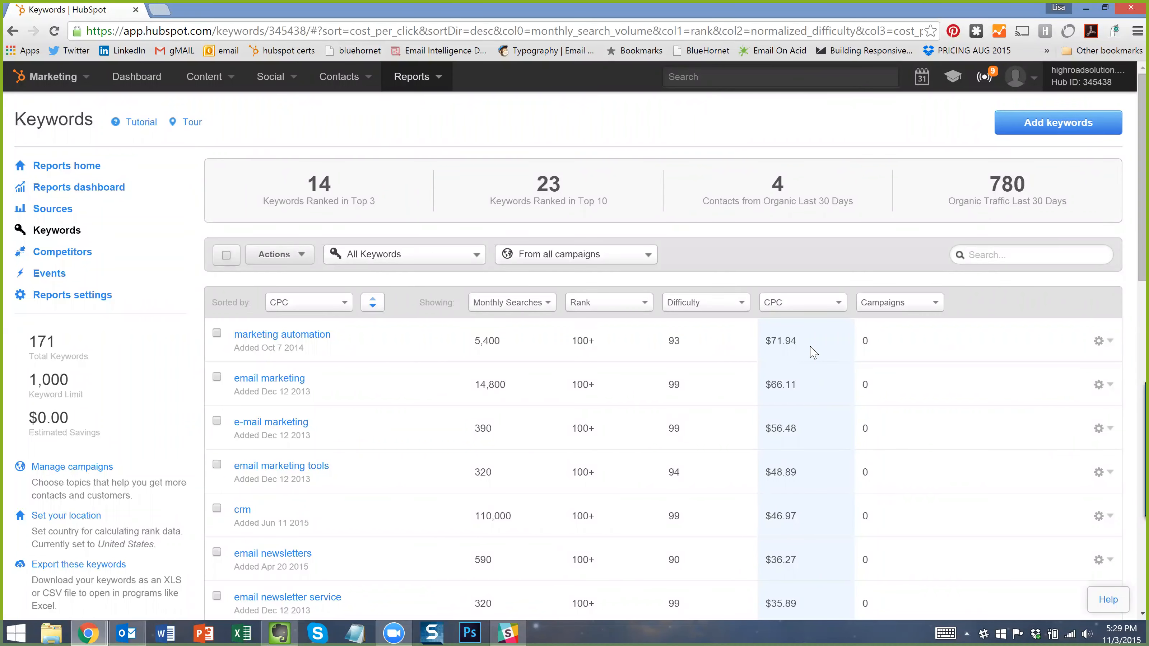
{"action": "left_click_drag", "start_coordinate": [797, 341], "coordinate": [771, 342]}
{"action": "left_click", "coordinate": [824, 354]}
{"action": "left_click_drag", "start_coordinate": [786, 341], "coordinate": [765, 341]}
{"action": "left_click", "coordinate": [807, 353]}
{"action": "scroll", "coordinate": [520, 401], "scroll_direction": "down", "scroll_amount": 1}
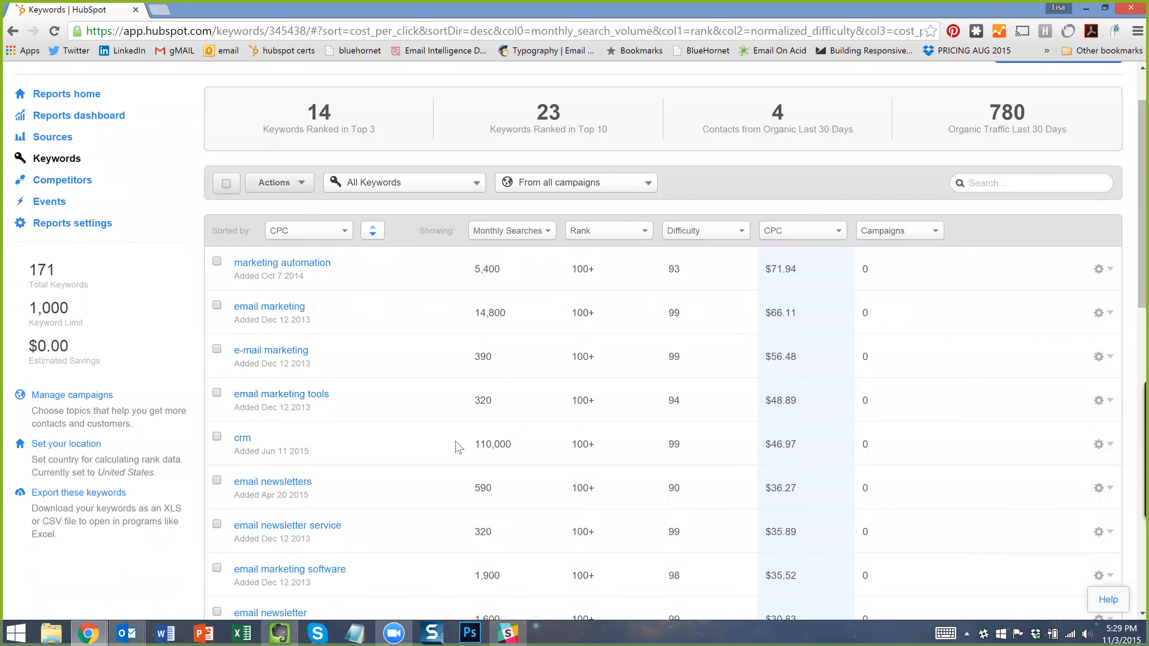
{"action": "left_click", "coordinate": [239, 438]}
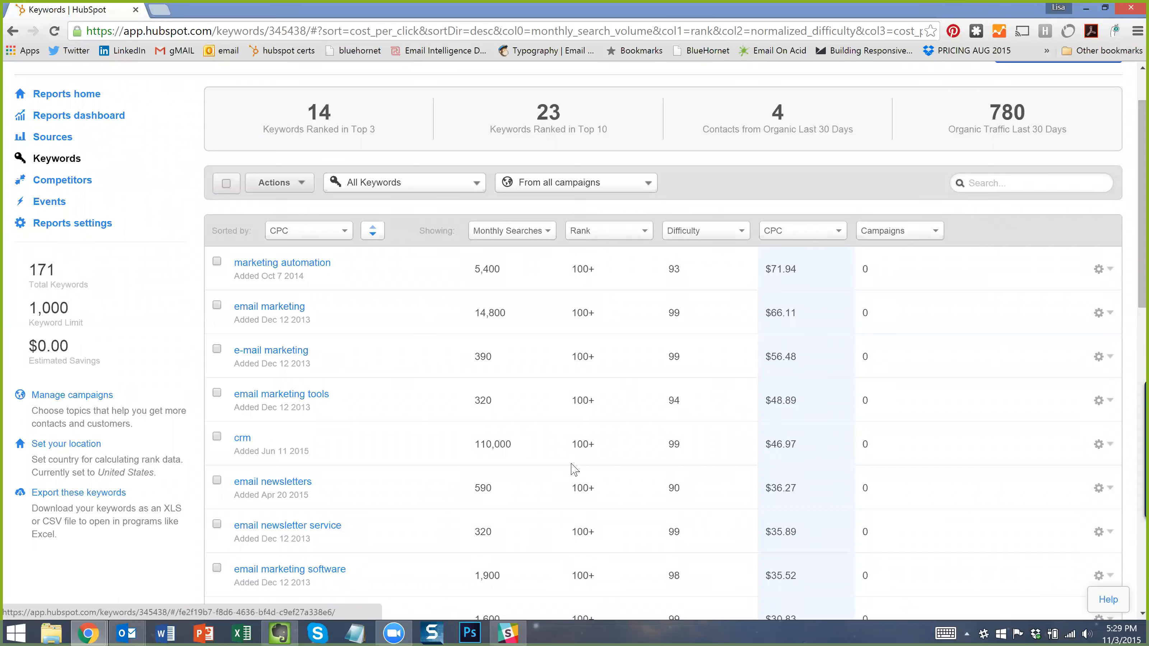
{"action": "scroll", "coordinate": [339, 518], "scroll_direction": "down", "scroll_amount": 1}
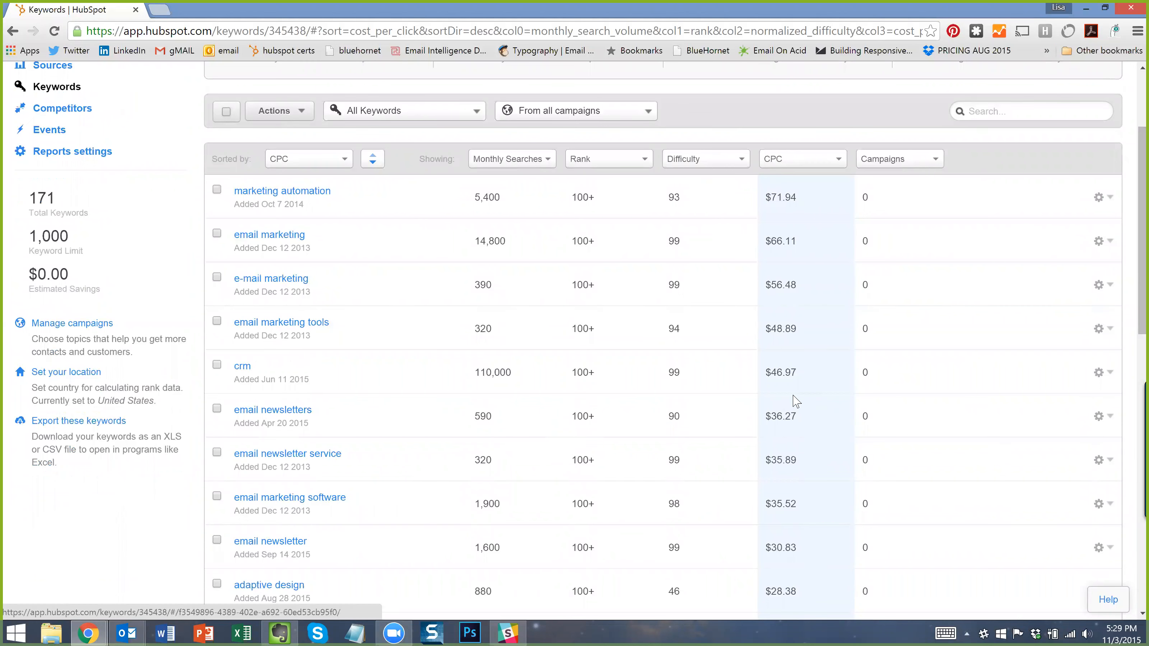
{"action": "scroll", "coordinate": [785, 424], "scroll_direction": "down", "scroll_amount": 2}
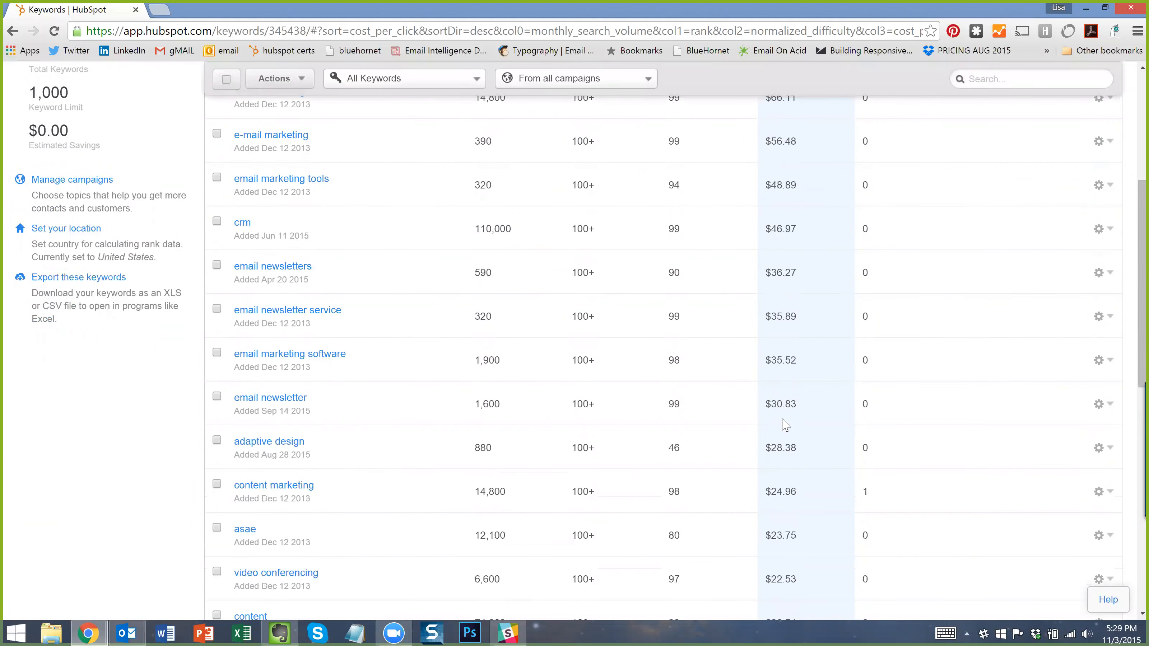
Sort the keyword list by Campaigns, followed by Created on.
{"action": "scroll", "coordinate": [630, 402], "scroll_direction": "up", "scroll_amount": 3}
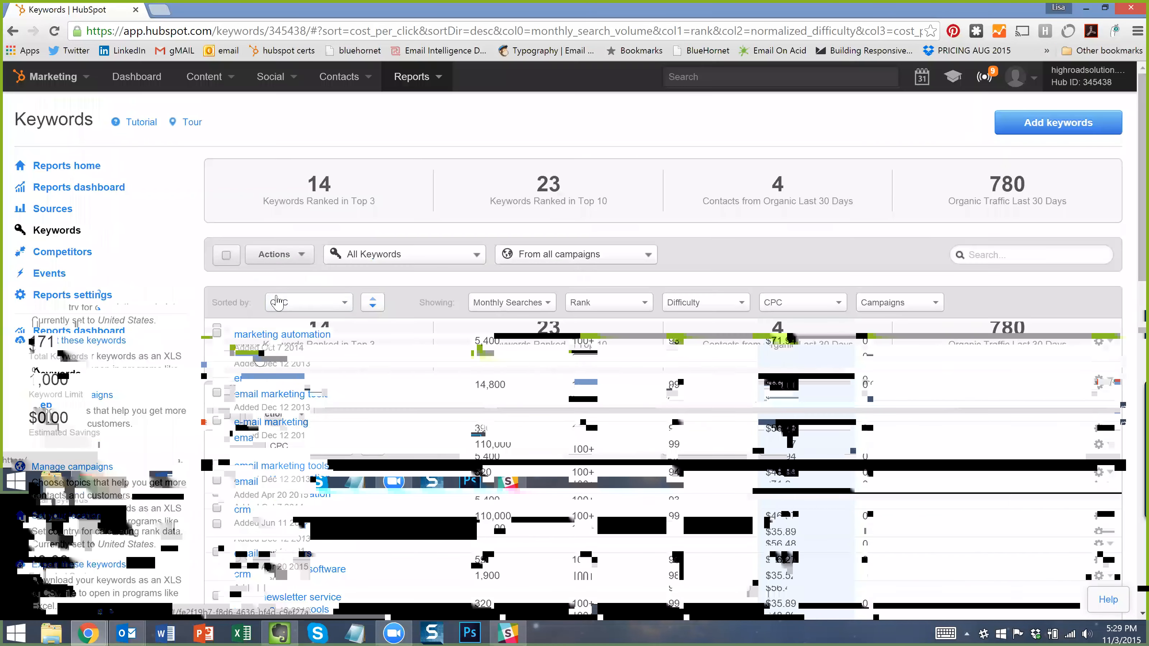
{"action": "left_click", "coordinate": [308, 302]}
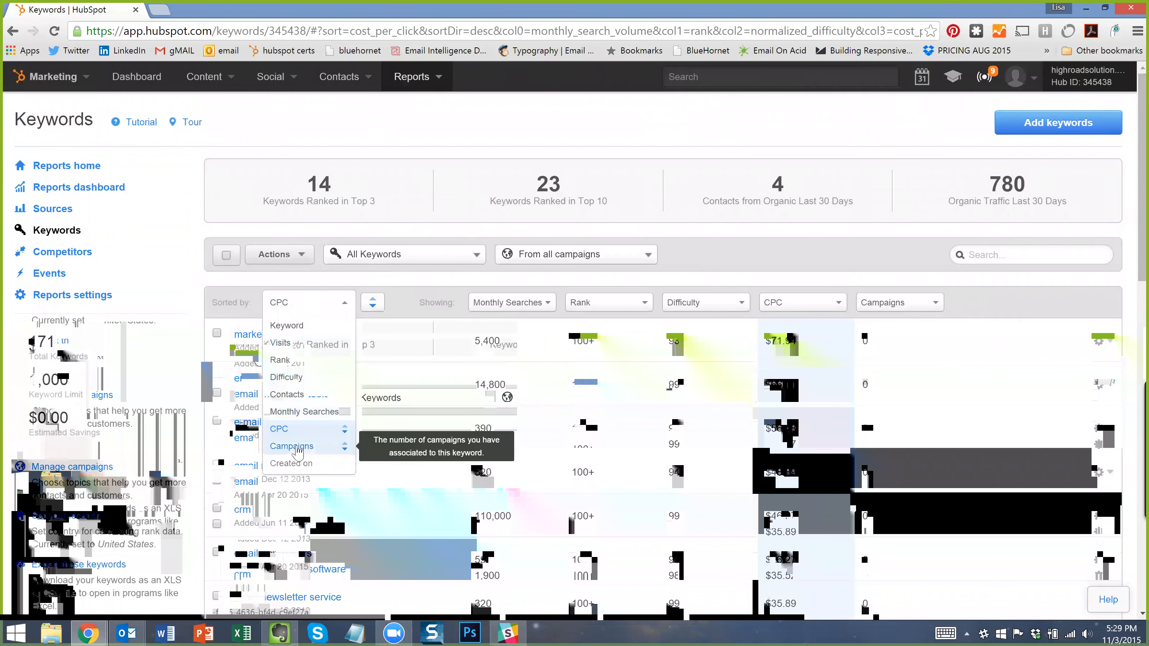
{"action": "left_click", "coordinate": [292, 447]}
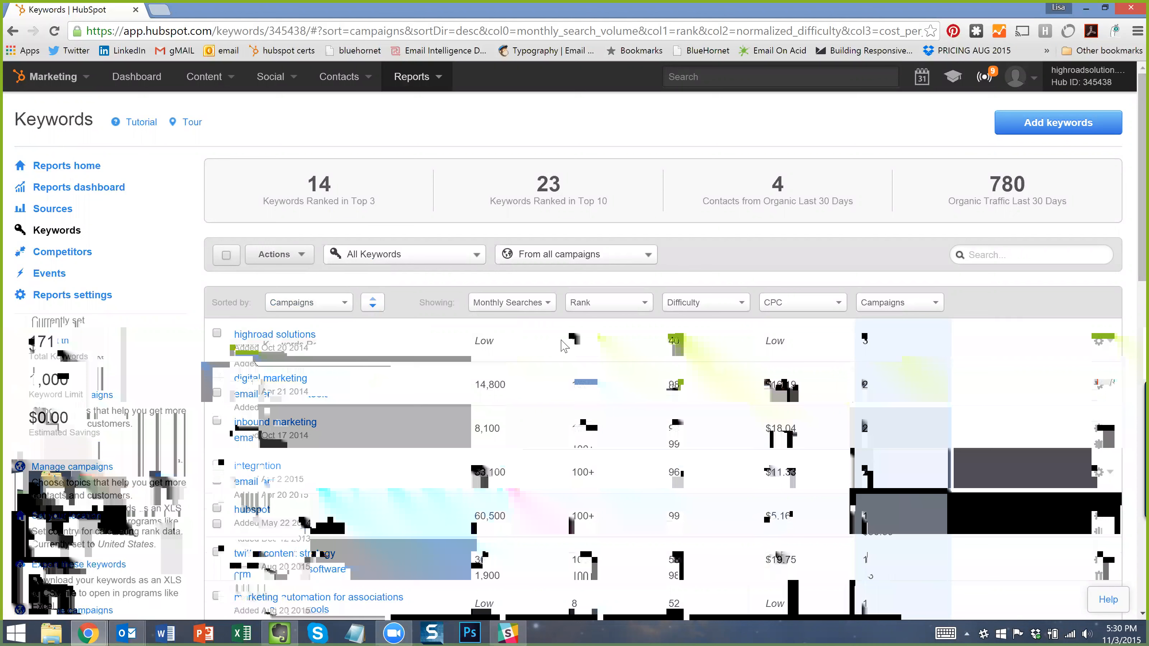
{"action": "left_click", "coordinate": [312, 306]}
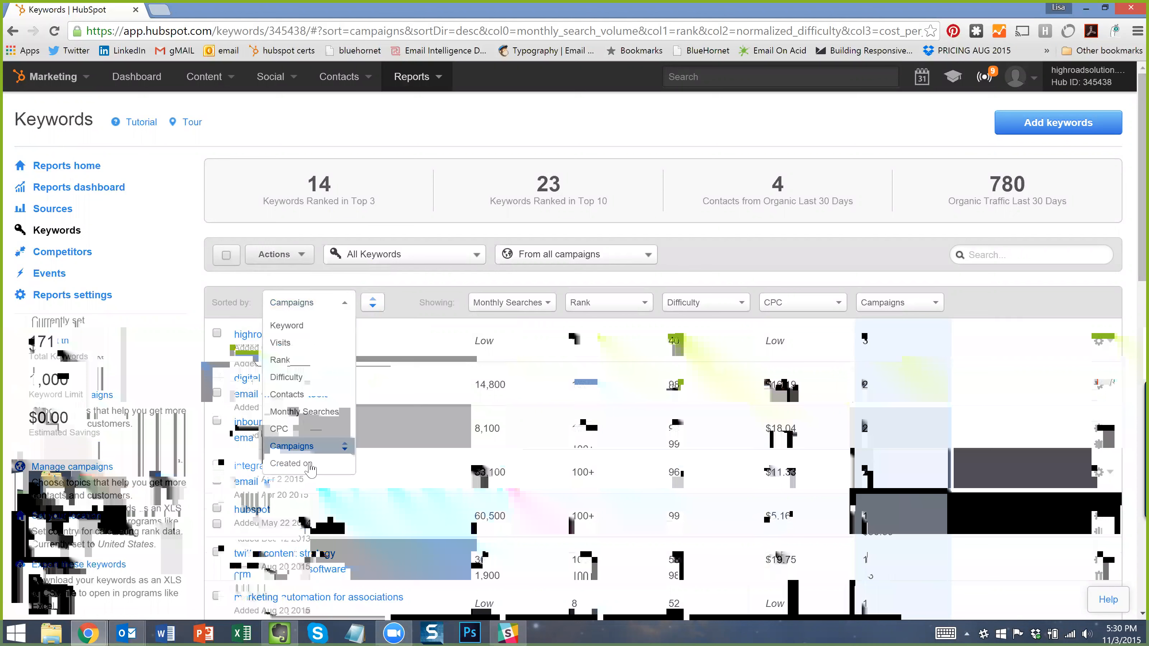
{"action": "left_click", "coordinate": [311, 465]}
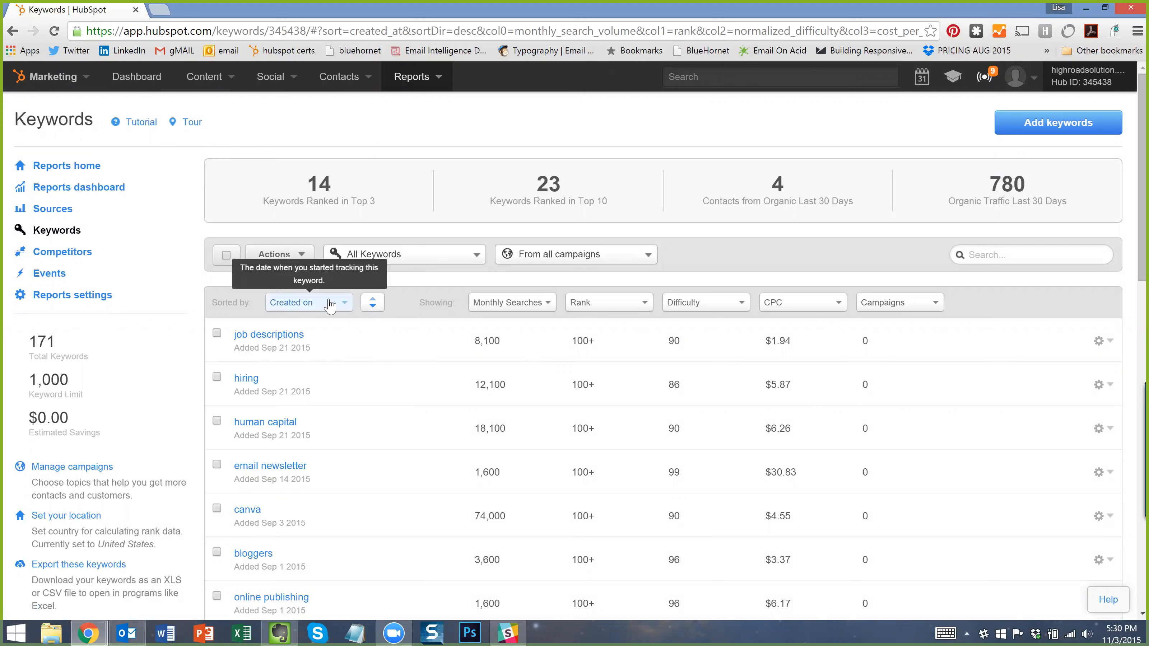
Sort the list by Keyword and switch the first metric column from Monthly Searches to Rank.
{"action": "left_click", "coordinate": [317, 305]}
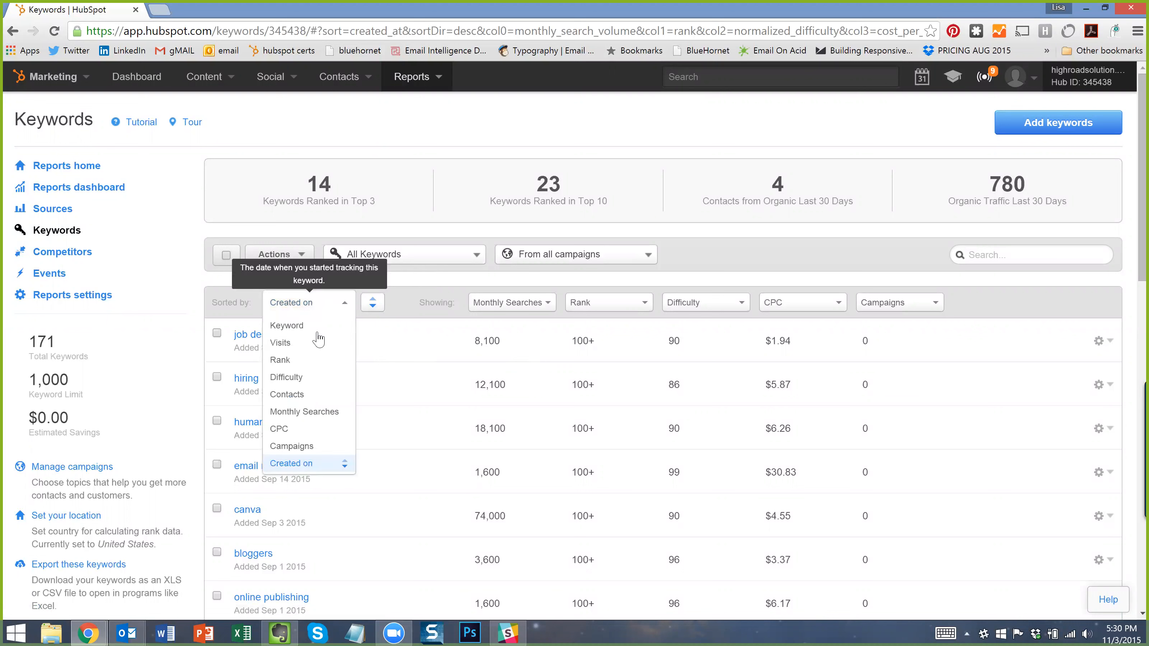
{"action": "left_click", "coordinate": [292, 327]}
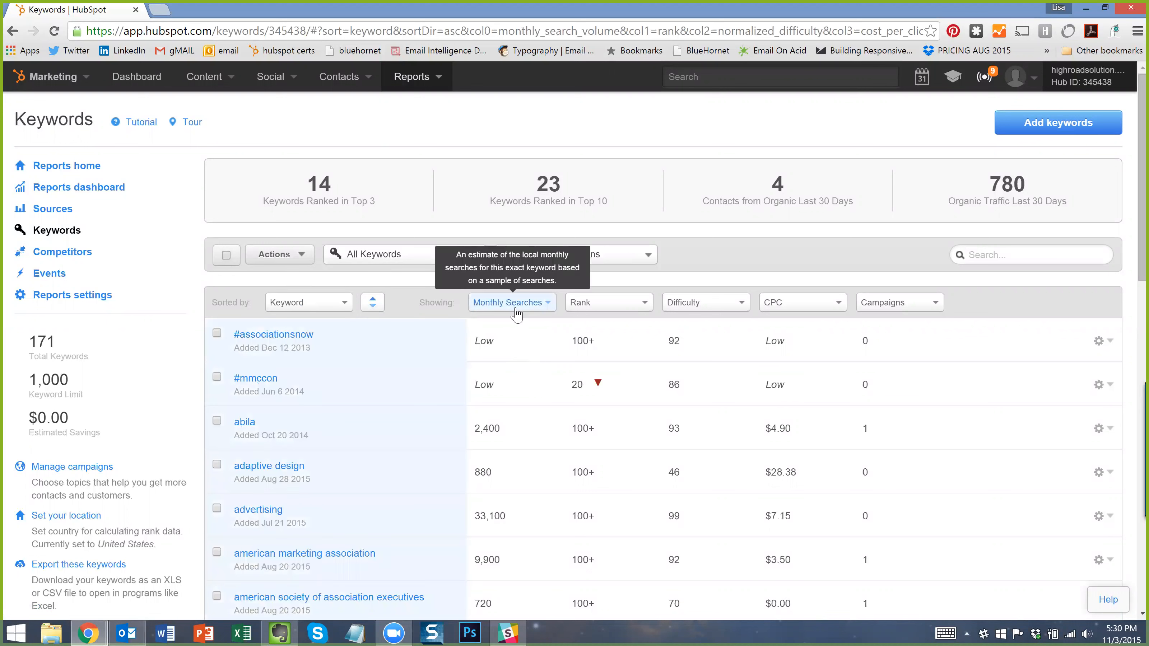
{"action": "left_click", "coordinate": [530, 313]}
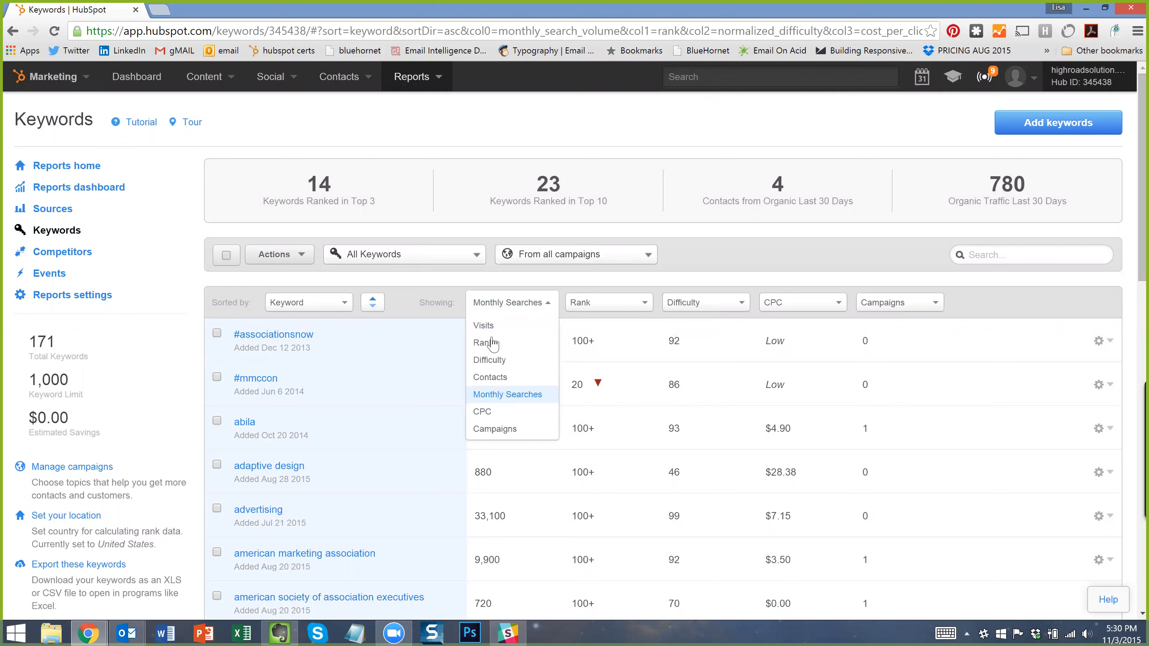
{"action": "left_click", "coordinate": [519, 343]}
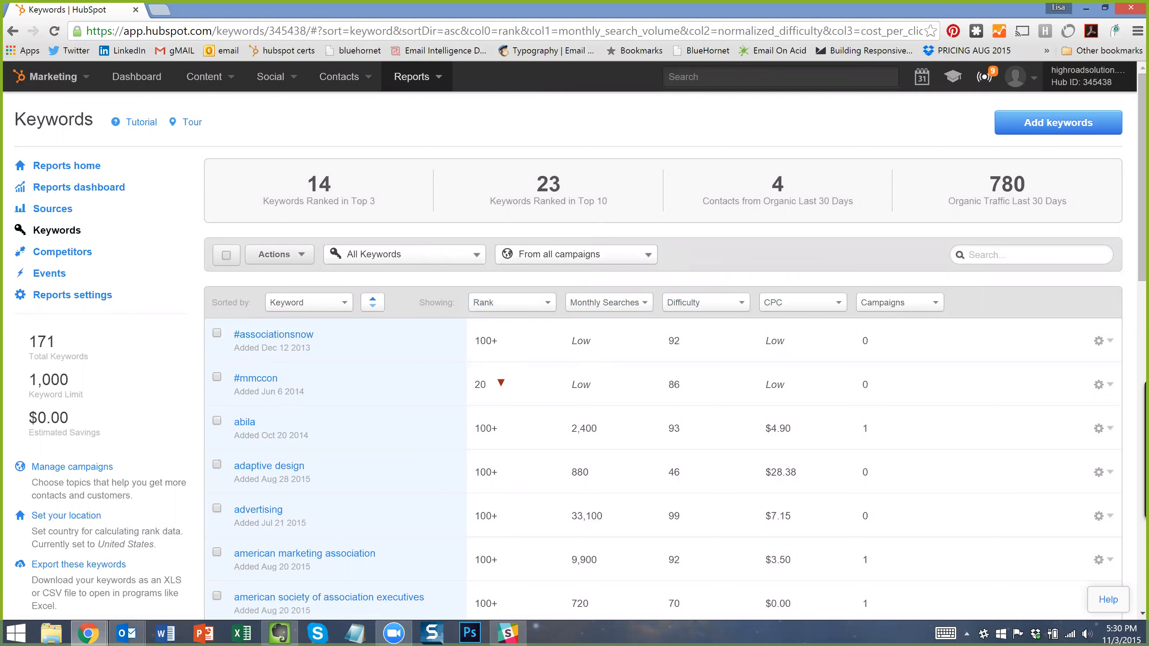
Review the difficulty of "#associationsnow", the rank of "#mmccon" and the metrics of the keywords below.
{"action": "triple_click", "coordinate": [683, 345]}
{"action": "left_click", "coordinate": [684, 345]}
{"action": "left_click", "coordinate": [487, 388]}
{"action": "scroll", "coordinate": [573, 407], "scroll_direction": "down", "scroll_amount": 3}
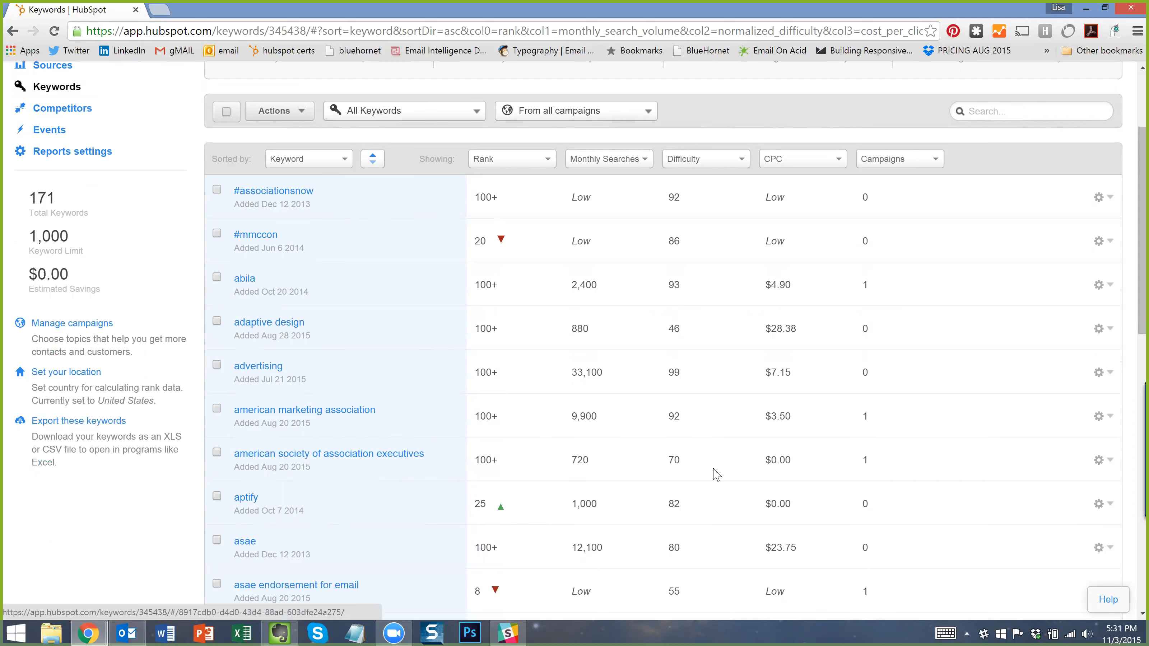
Open the campaign assignment for the keyword "advertising" and close it without assigning any campaign.
{"action": "scroll", "coordinate": [628, 287], "scroll_direction": "up", "scroll_amount": 5}
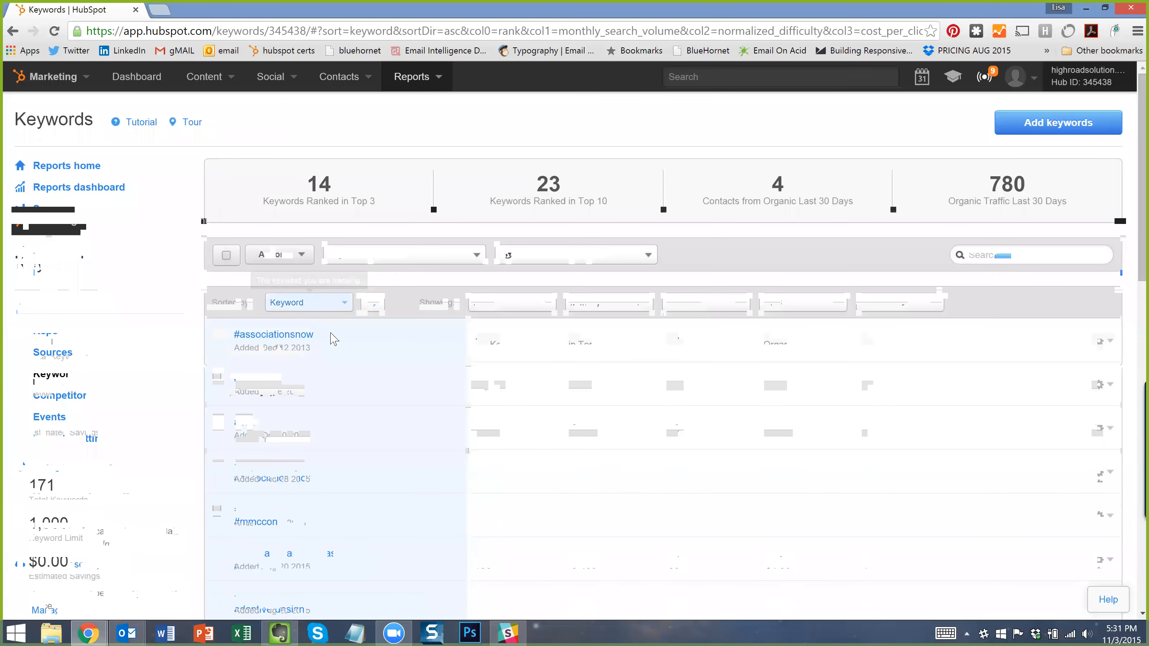
{"action": "left_click", "coordinate": [1104, 344]}
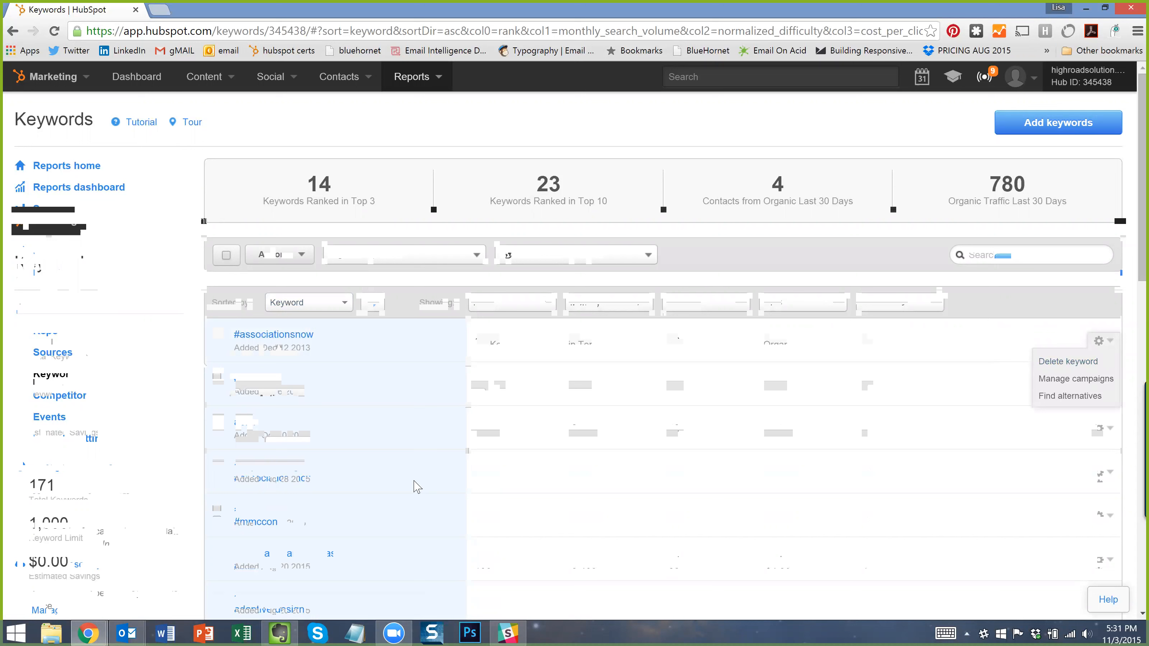
{"action": "left_click", "coordinate": [386, 532]}
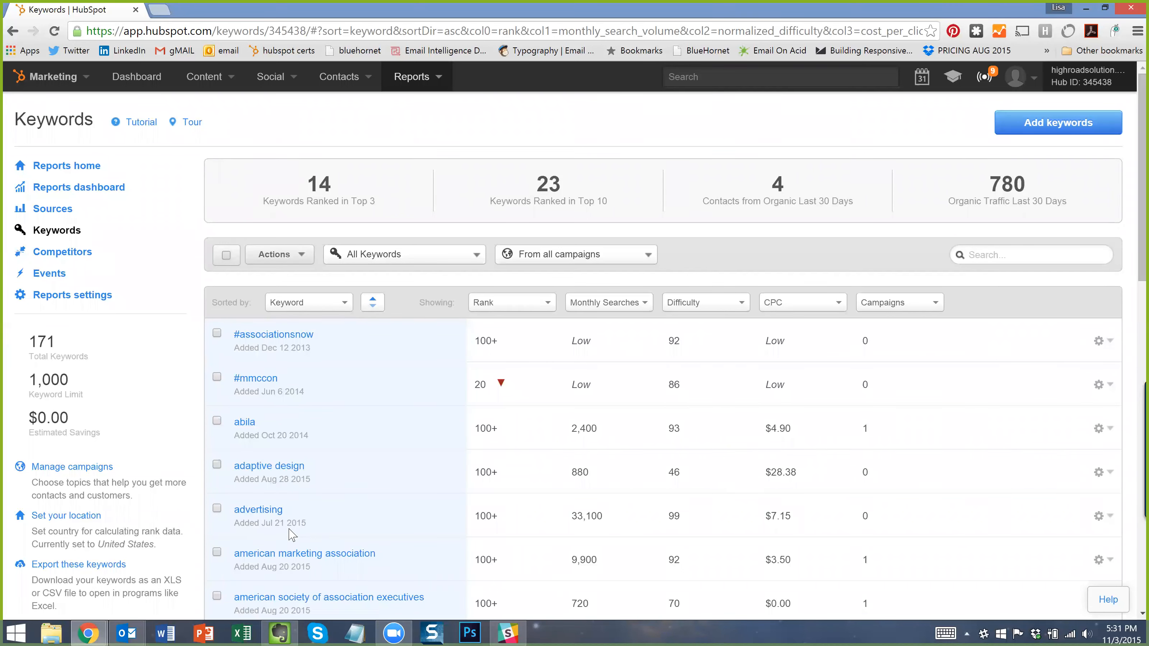
{"action": "left_click", "coordinate": [1098, 517]}
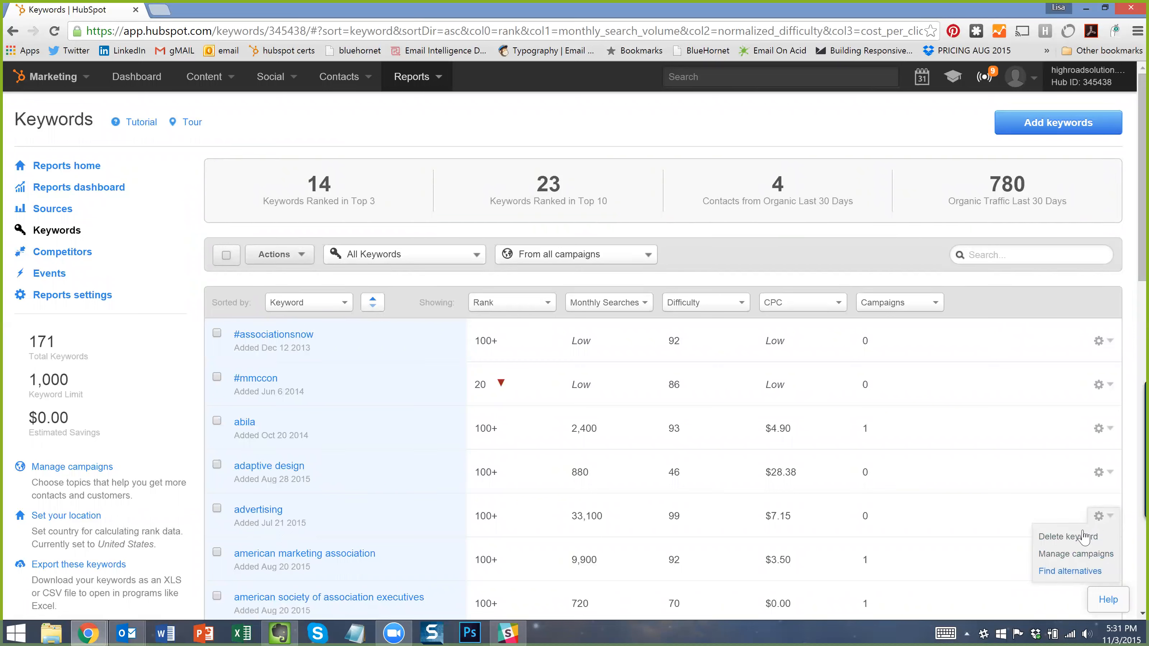
{"action": "left_click", "coordinate": [1086, 560]}
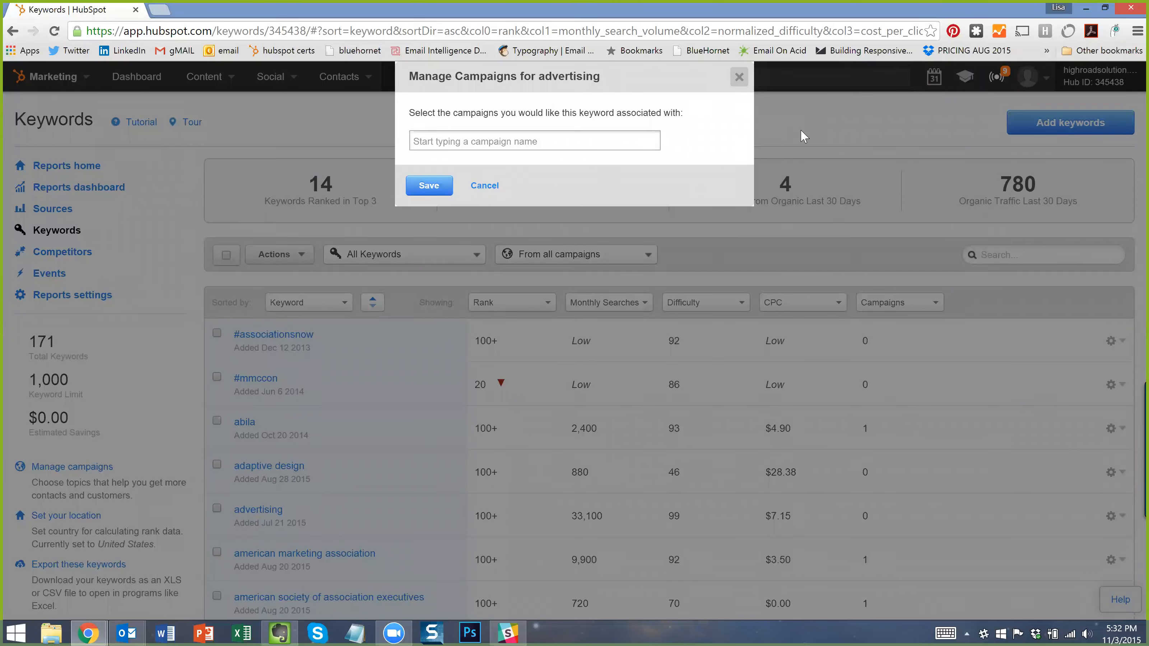
{"action": "left_click", "coordinate": [1079, 560]}
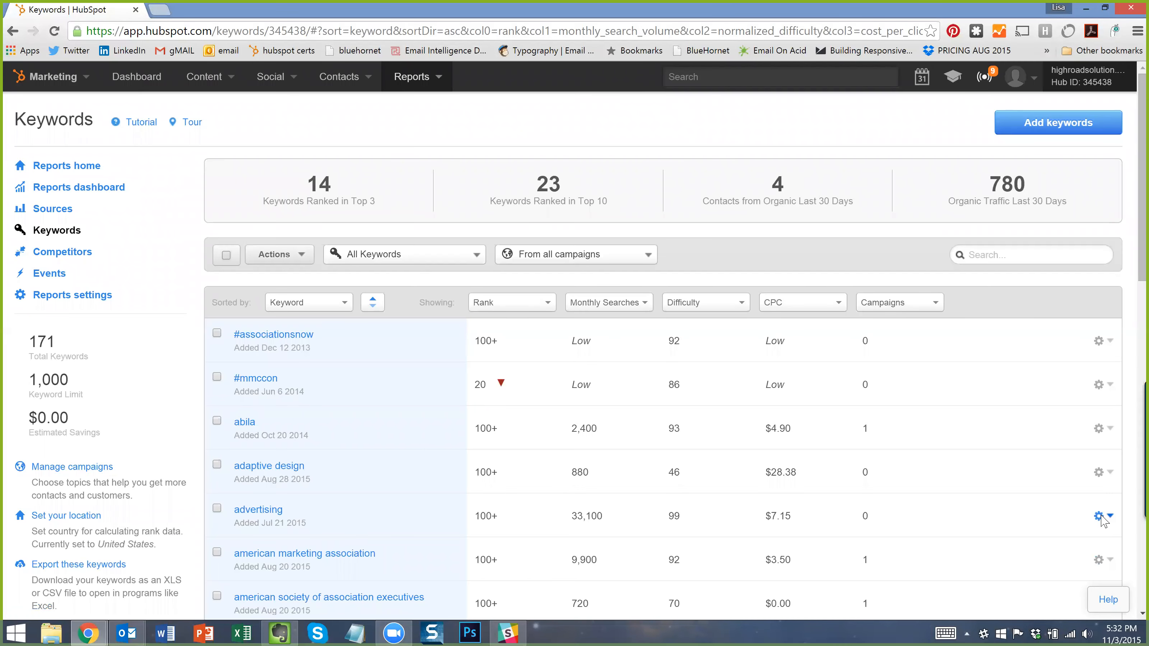
Find alternatives for the keyword "advertising" and look through the suggested keywords and their monthly search volumes.
{"action": "left_click", "coordinate": [1102, 516]}
{"action": "left_click", "coordinate": [1088, 572]}
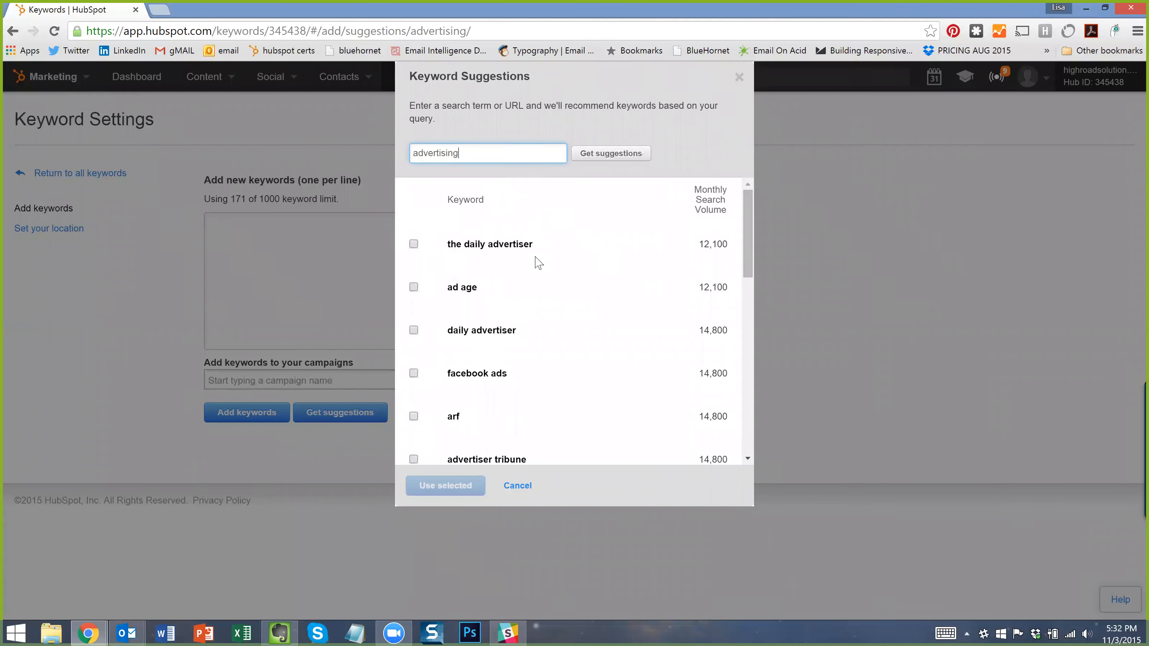
{"action": "scroll", "coordinate": [519, 267], "scroll_direction": "down", "scroll_amount": 2}
{"action": "scroll", "coordinate": [524, 294], "scroll_direction": "down", "scroll_amount": 2}
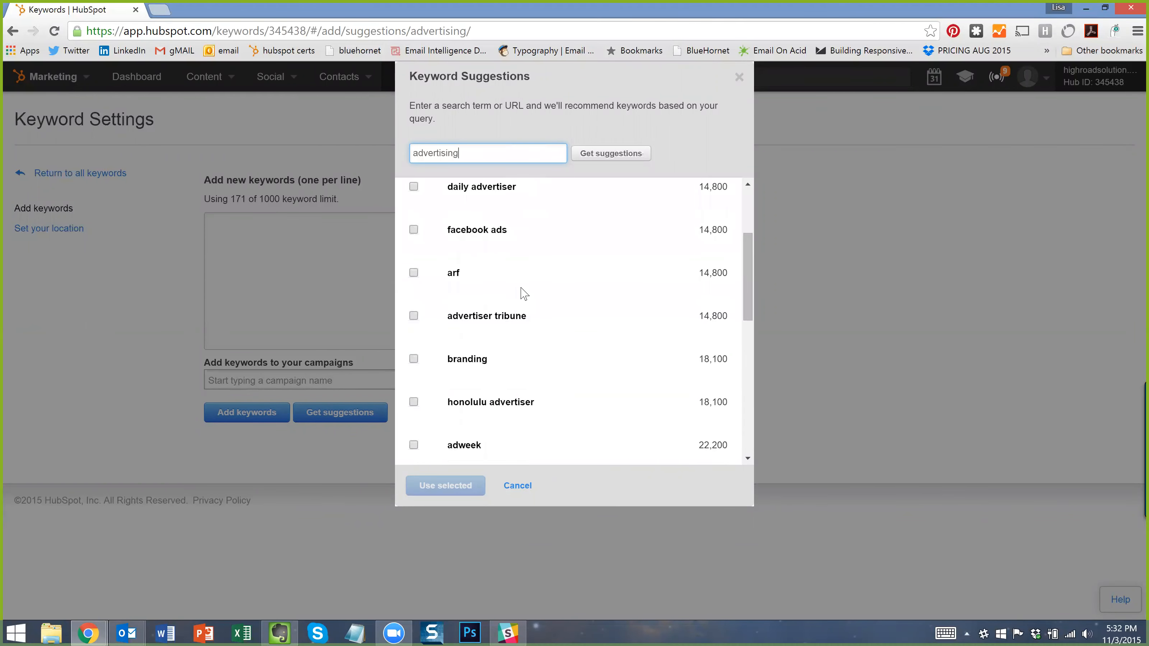
{"action": "scroll", "coordinate": [523, 293], "scroll_direction": "up", "scroll_amount": 4}
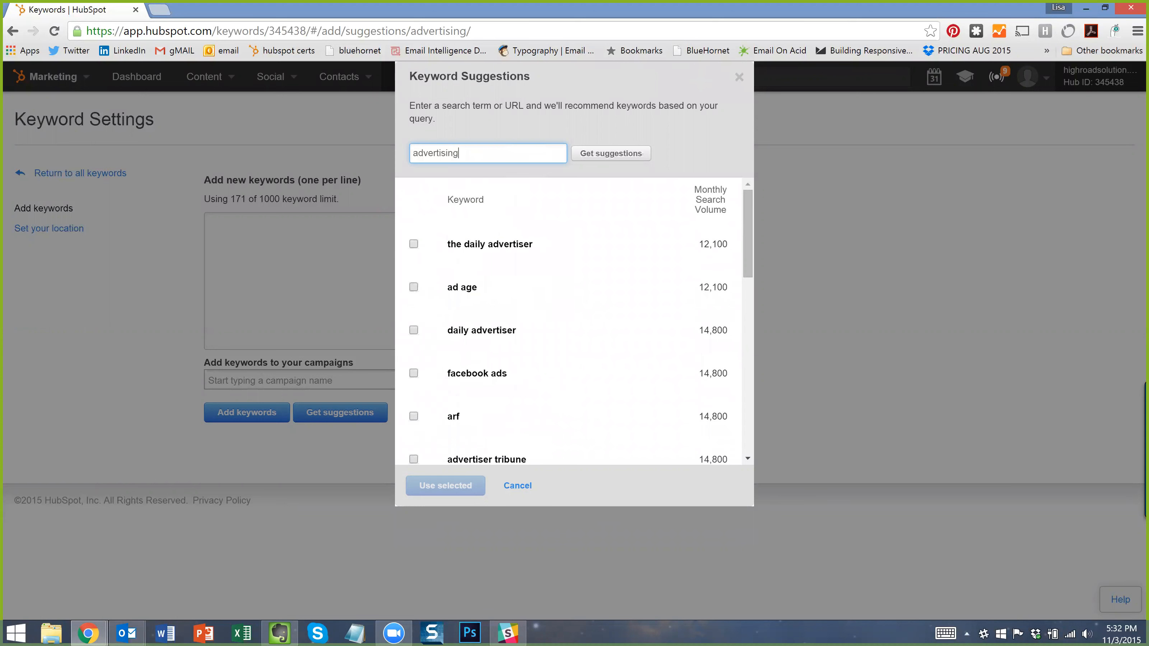
{"action": "left_click_drag", "start_coordinate": [460, 153], "coordinate": [392, 160]}
{"action": "left_click", "coordinate": [559, 280]}
{"action": "scroll", "coordinate": [559, 326], "scroll_direction": "down", "scroll_amount": 5}
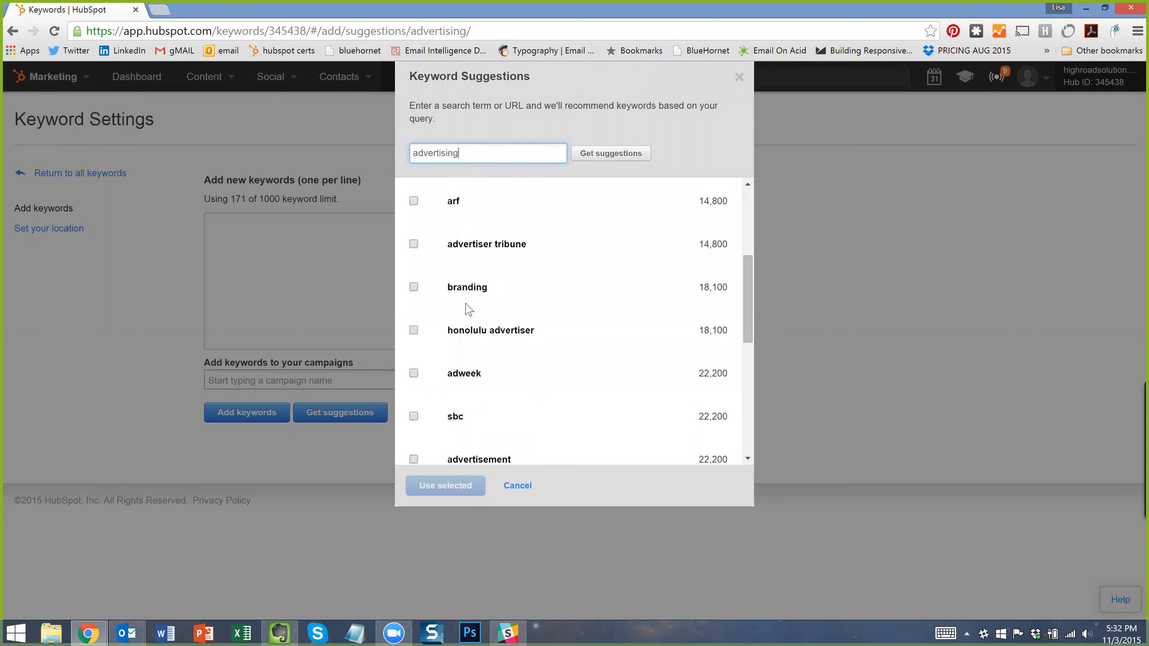
{"action": "scroll", "coordinate": [511, 370], "scroll_direction": "down", "scroll_amount": 2}
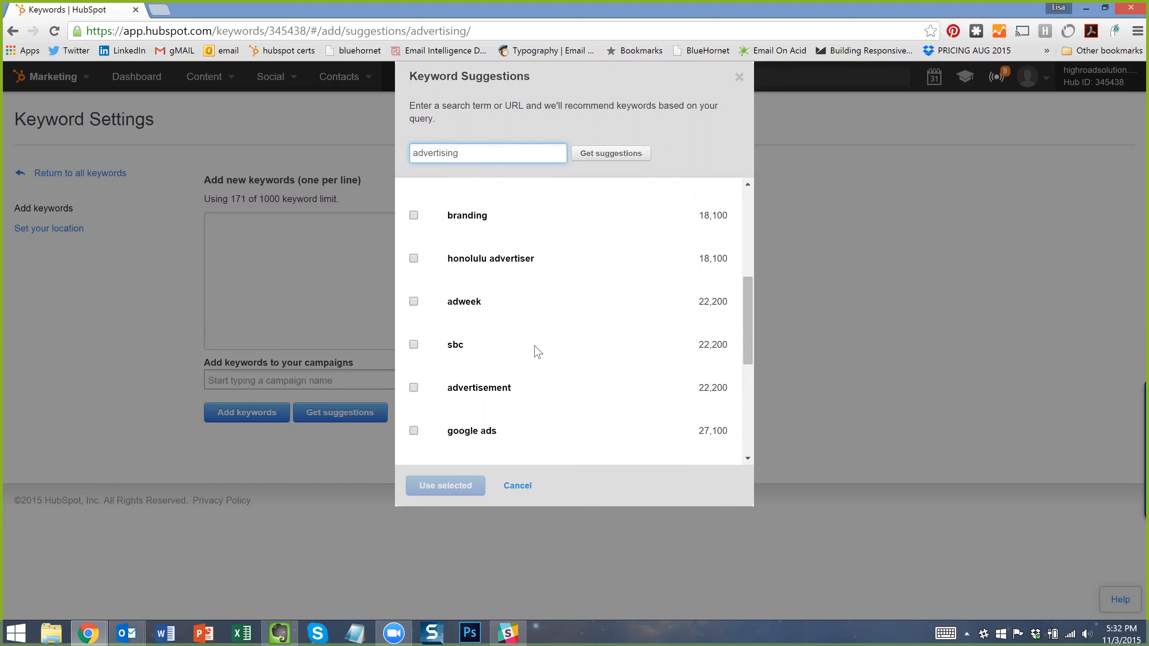
{"action": "scroll", "coordinate": [493, 389], "scroll_direction": "down", "scroll_amount": 1}
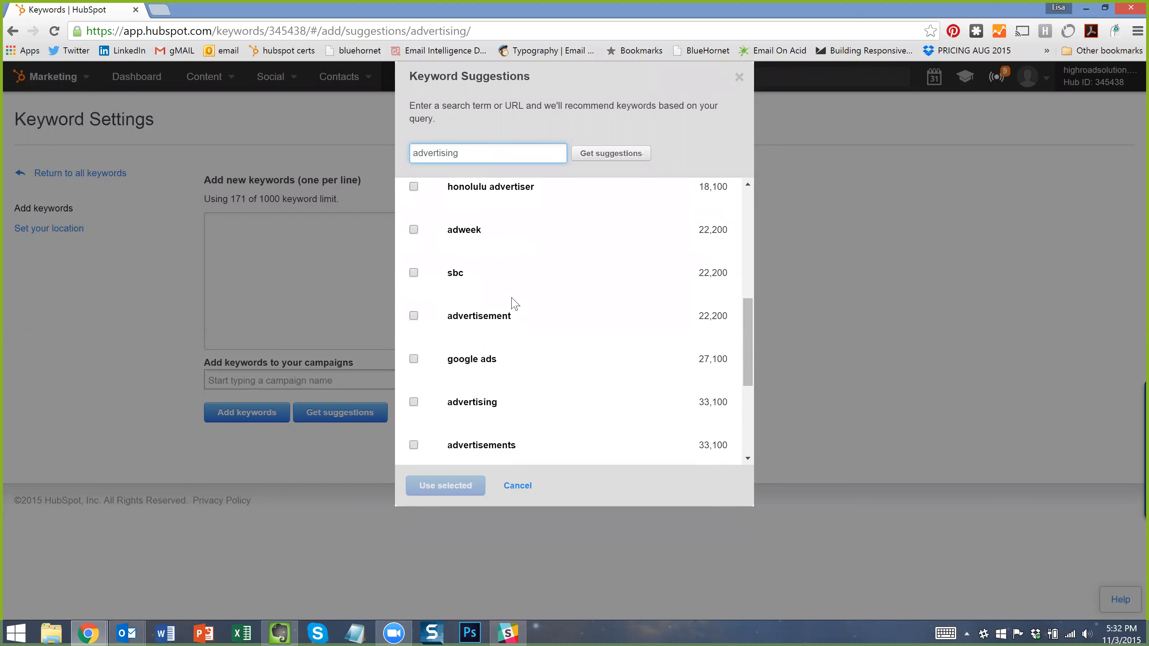
{"action": "scroll", "coordinate": [514, 304], "scroll_direction": "down", "scroll_amount": 3}
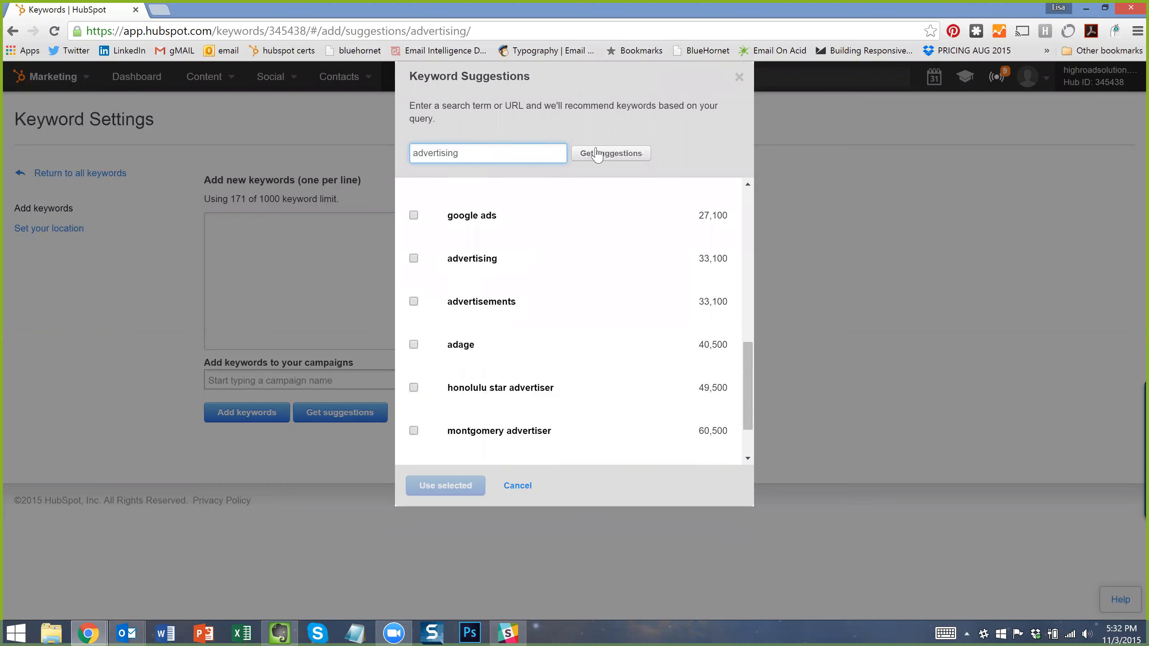
Select the suggested keyword "advertisements", cancel the suggestions and return to the full keyword list.
{"action": "left_click", "coordinate": [413, 301]}
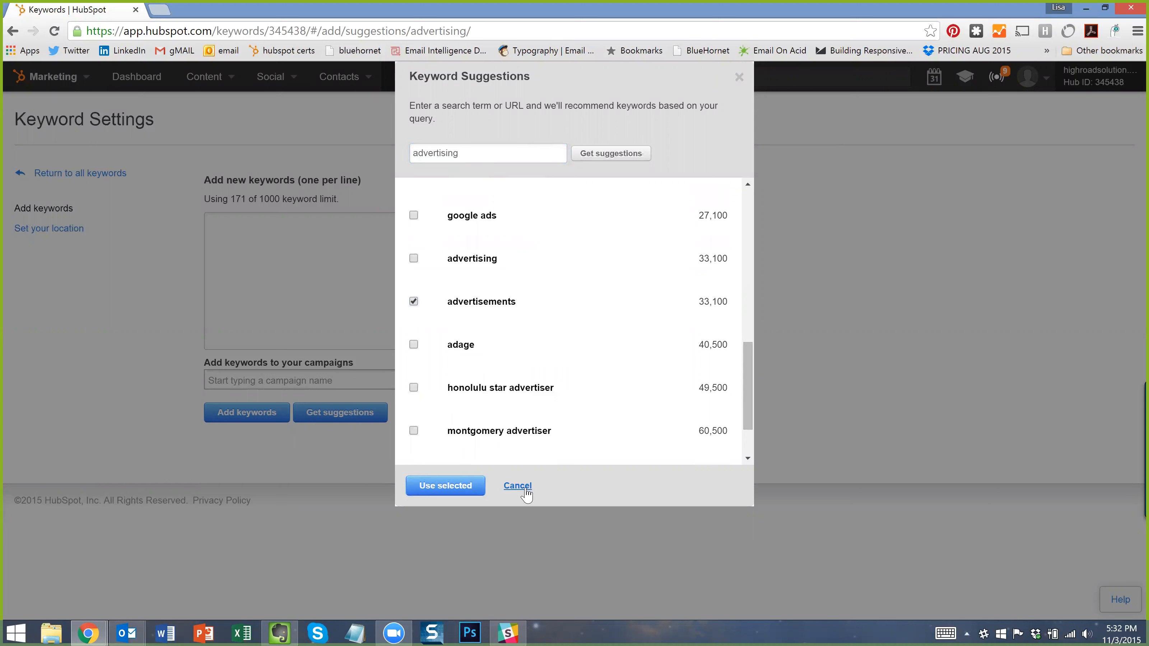
{"action": "scroll", "coordinate": [531, 326], "scroll_direction": "down", "scroll_amount": 2}
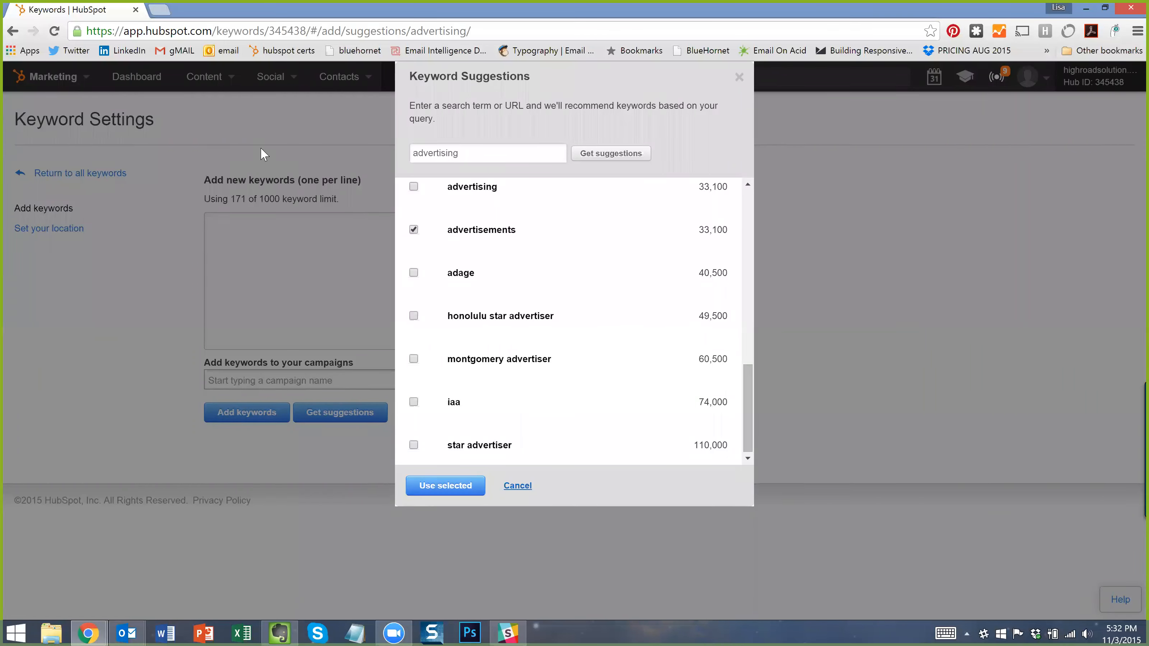
{"action": "left_click", "coordinate": [518, 486]}
{"action": "left_click", "coordinate": [44, 174]}
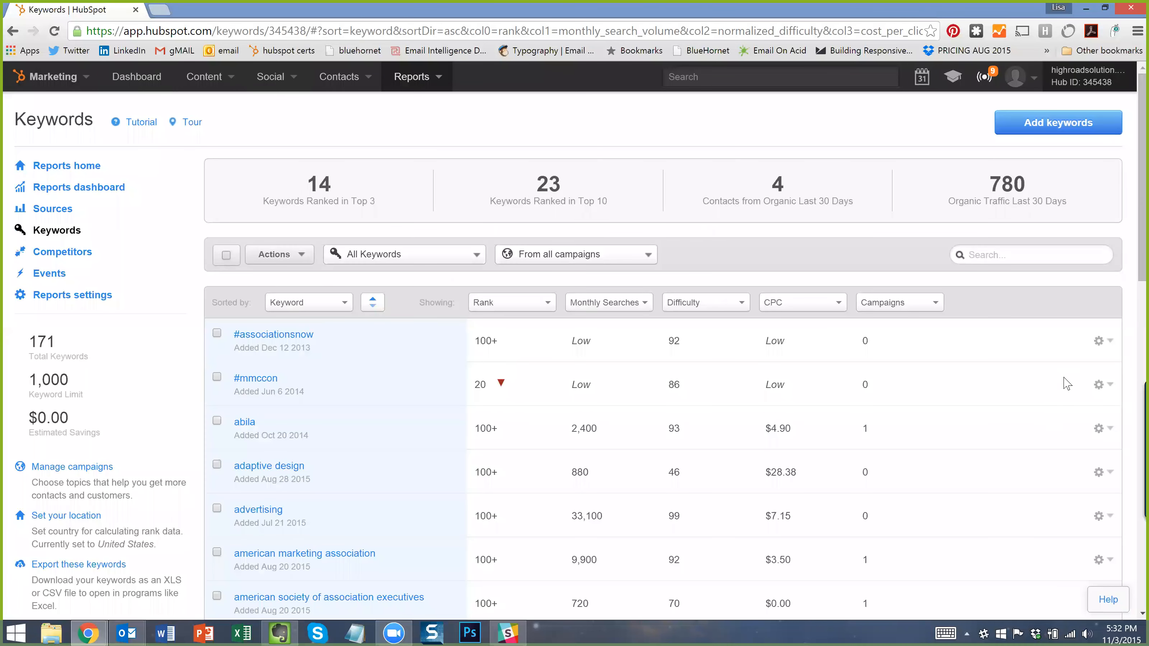
{"action": "left_click", "coordinate": [1099, 344]}
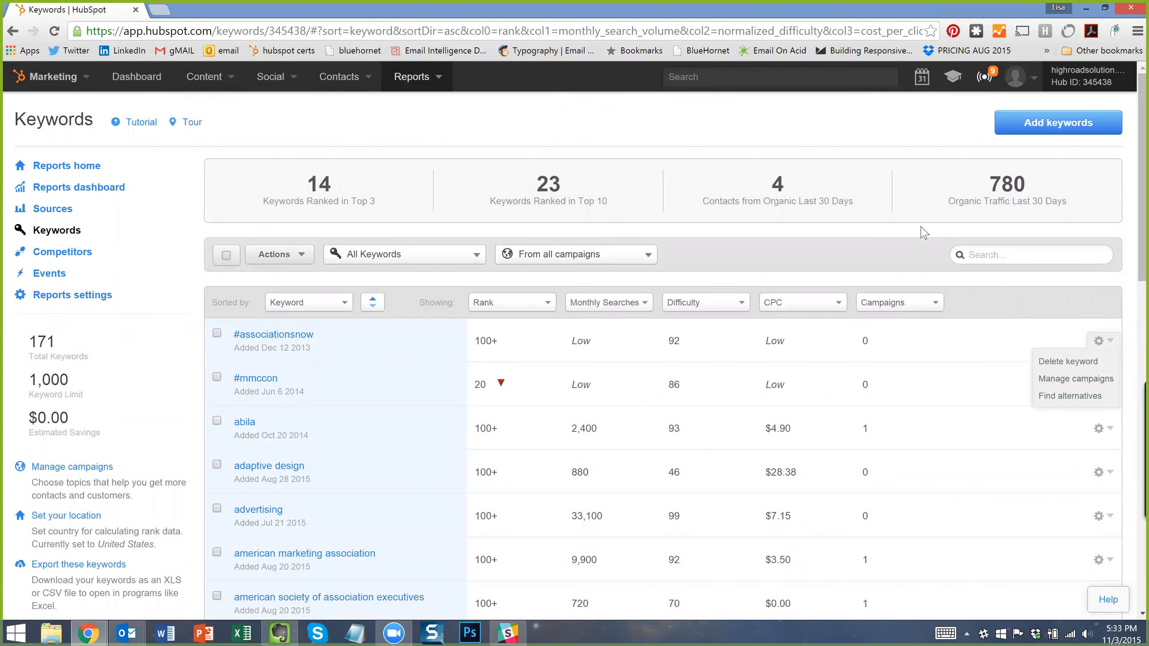
{"action": "left_click", "coordinate": [843, 138]}
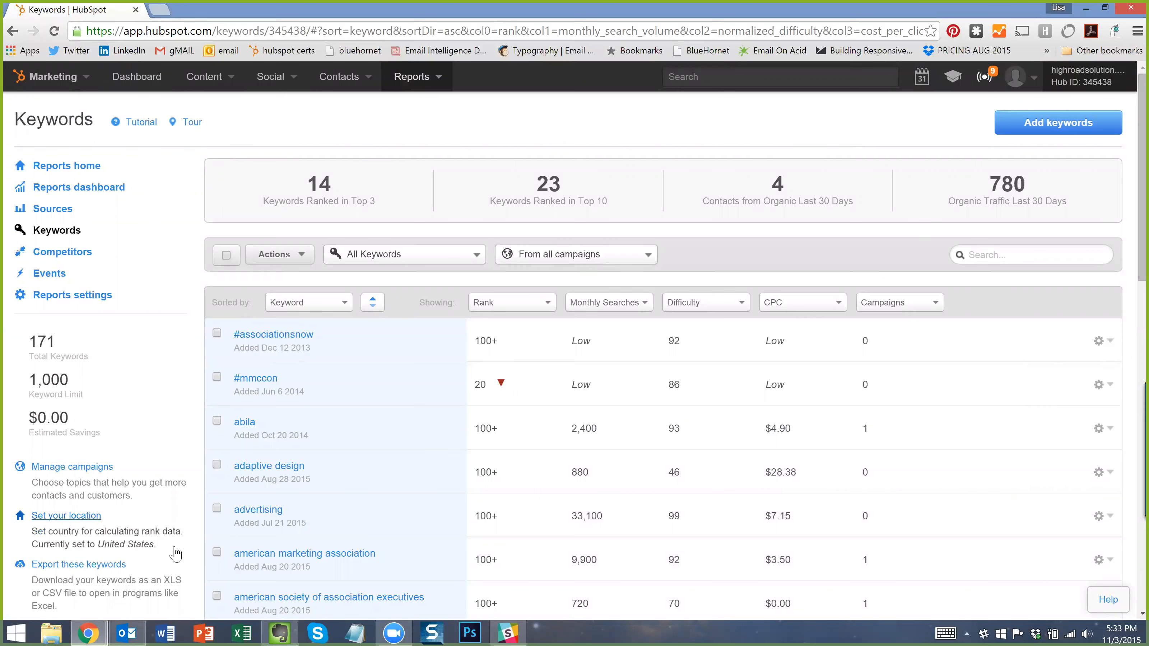
{"action": "scroll", "coordinate": [325, 367], "scroll_direction": "down", "scroll_amount": 3}
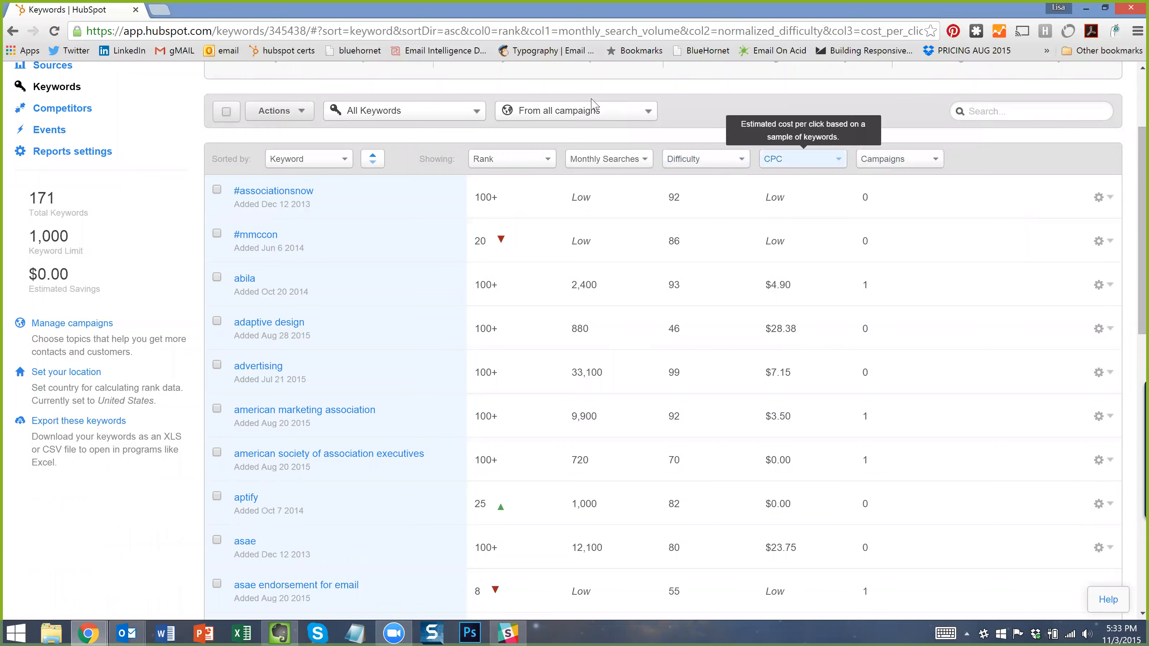
{"action": "scroll", "coordinate": [972, 165], "scroll_direction": "up", "scroll_amount": 3}
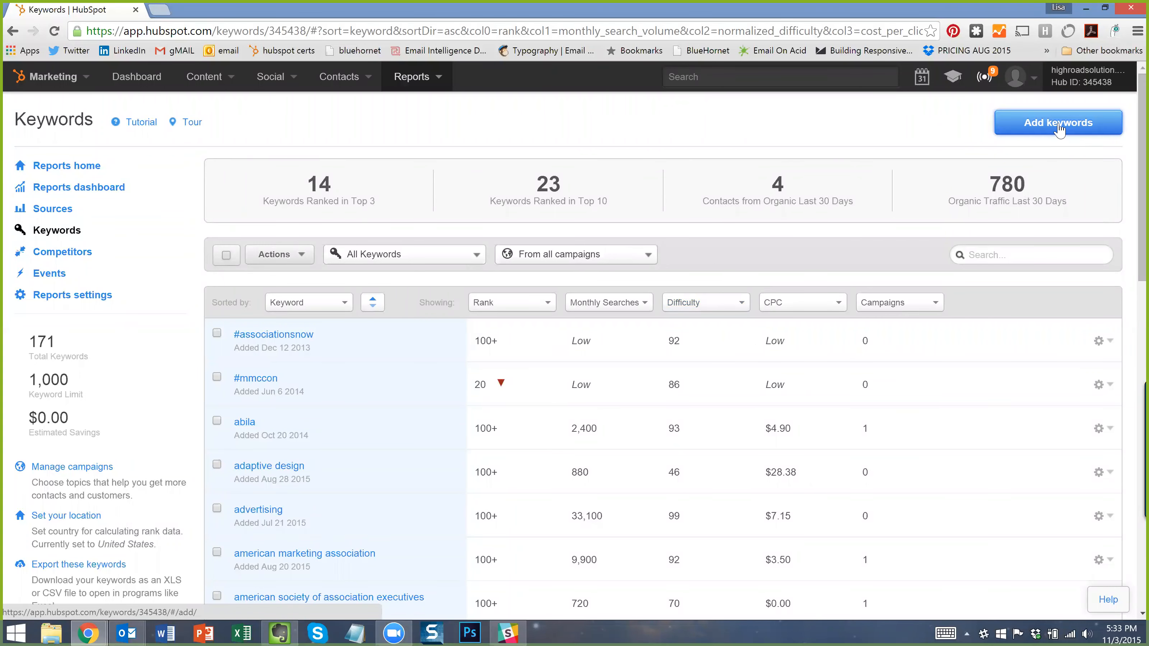
Start adding keywords and enter "email marketing", "marketing for associations" and "asae email" on separate lines.
{"action": "left_click", "coordinate": [1058, 127]}
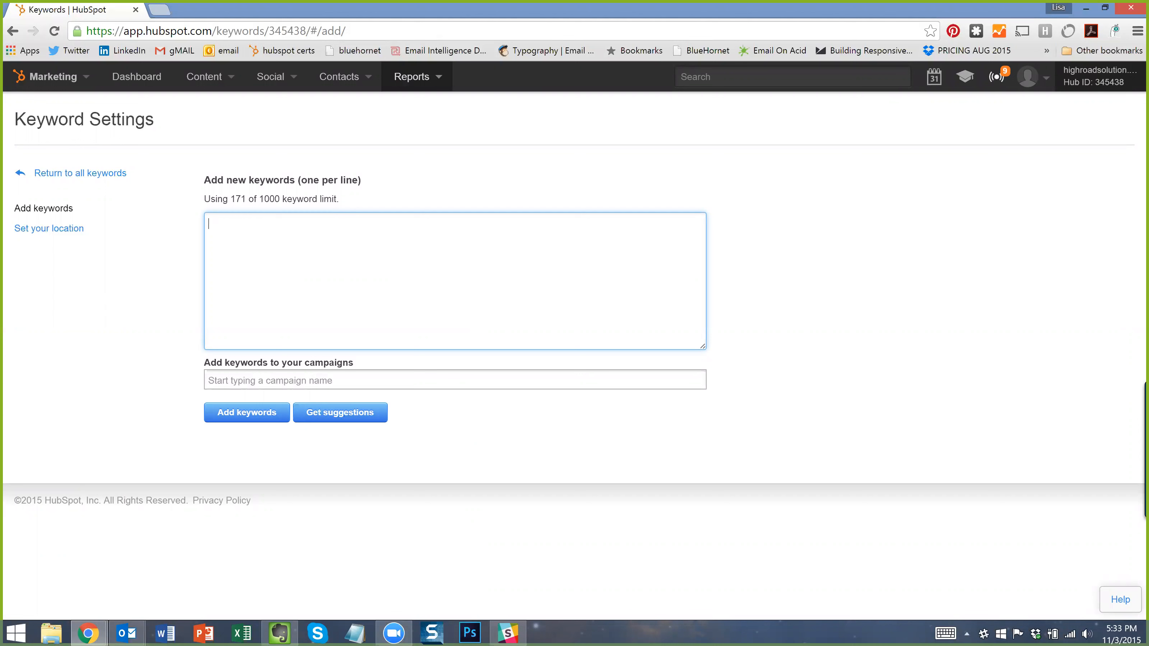
{"action": "type", "text": "mail marketing"}
{"action": "key", "text": "Return"}
{"action": "type", "text": "marketing fo"}
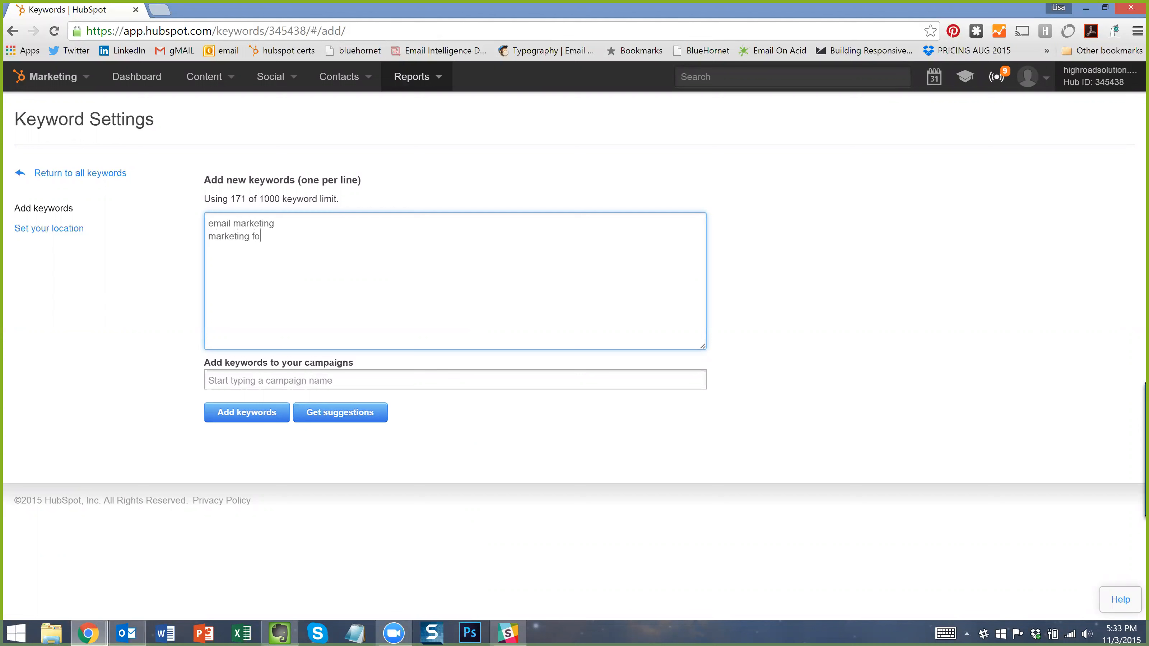
{"action": "type", "text": "r associations"}
{"action": "key", "text": "Return"}
{"action": "type", "text": "asae email"}
{"action": "key", "text": "Return"}
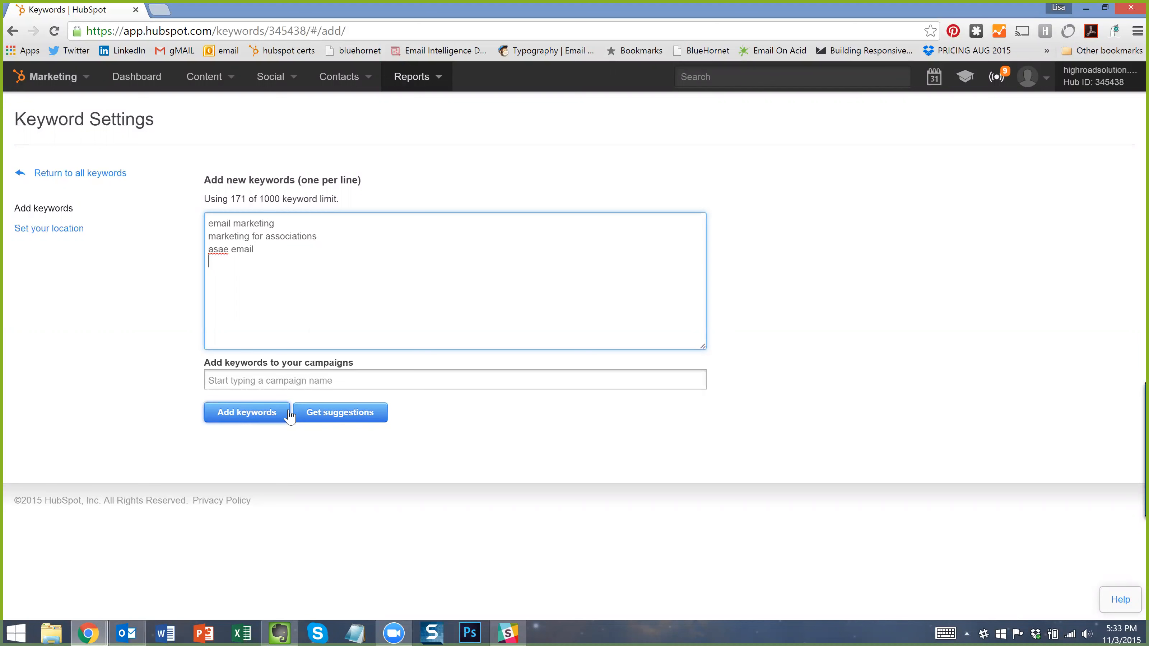
Request keyword suggestions for "asae email" and for the shorter term "asae".
{"action": "left_click", "coordinate": [331, 415]}
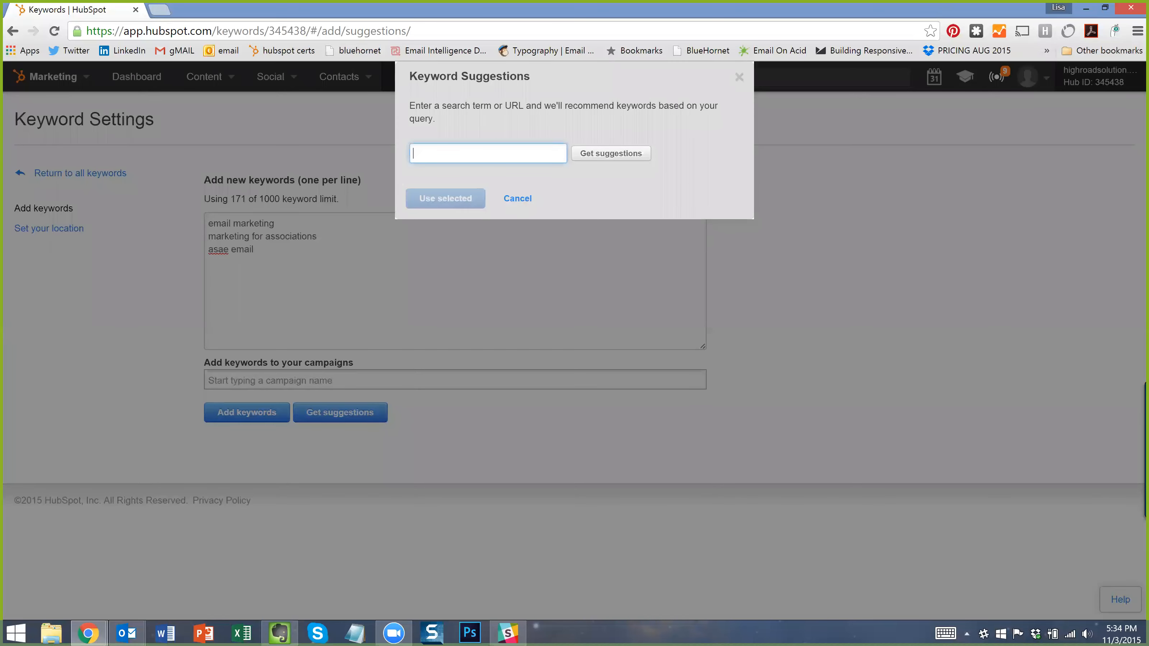
{"action": "type", "text": "asae email"}
{"action": "left_click", "coordinate": [635, 154]}
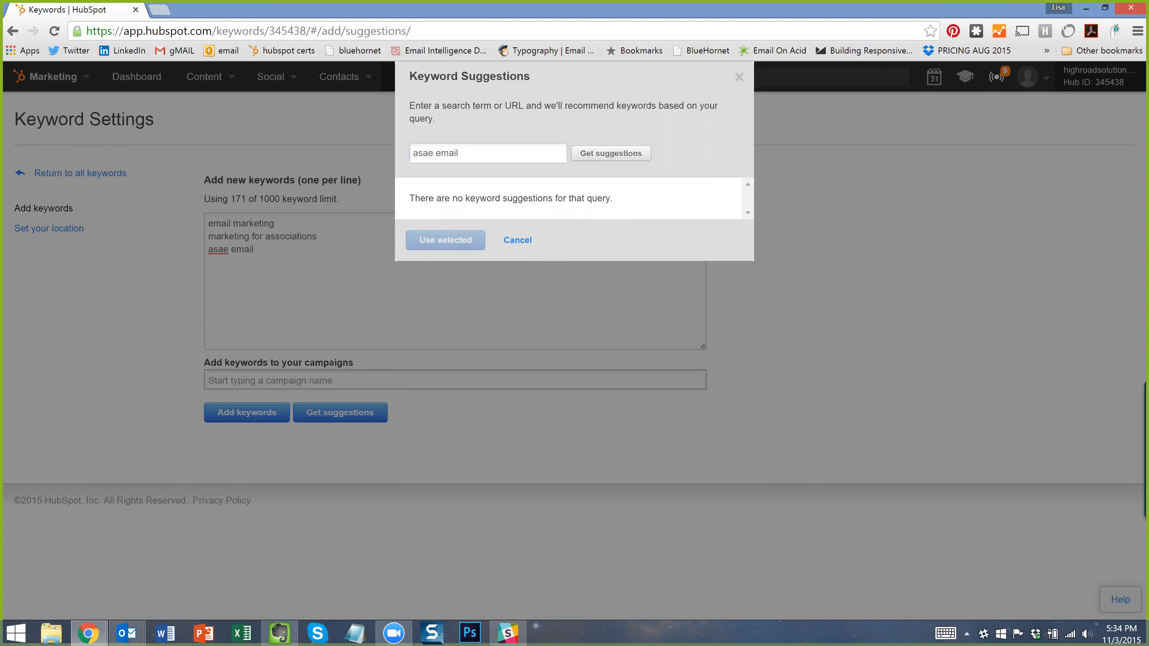
{"action": "left_click", "coordinate": [460, 153]}
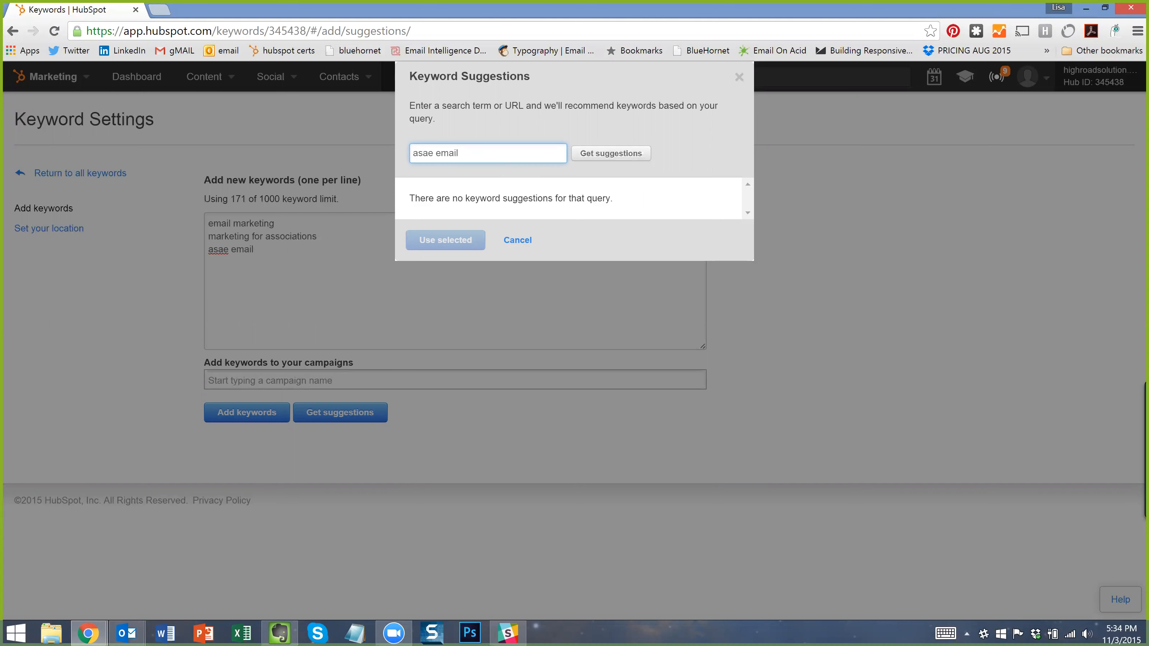
{"action": "key", "text": "ctrl+BackSpace"}
{"action": "left_click", "coordinate": [608, 154]}
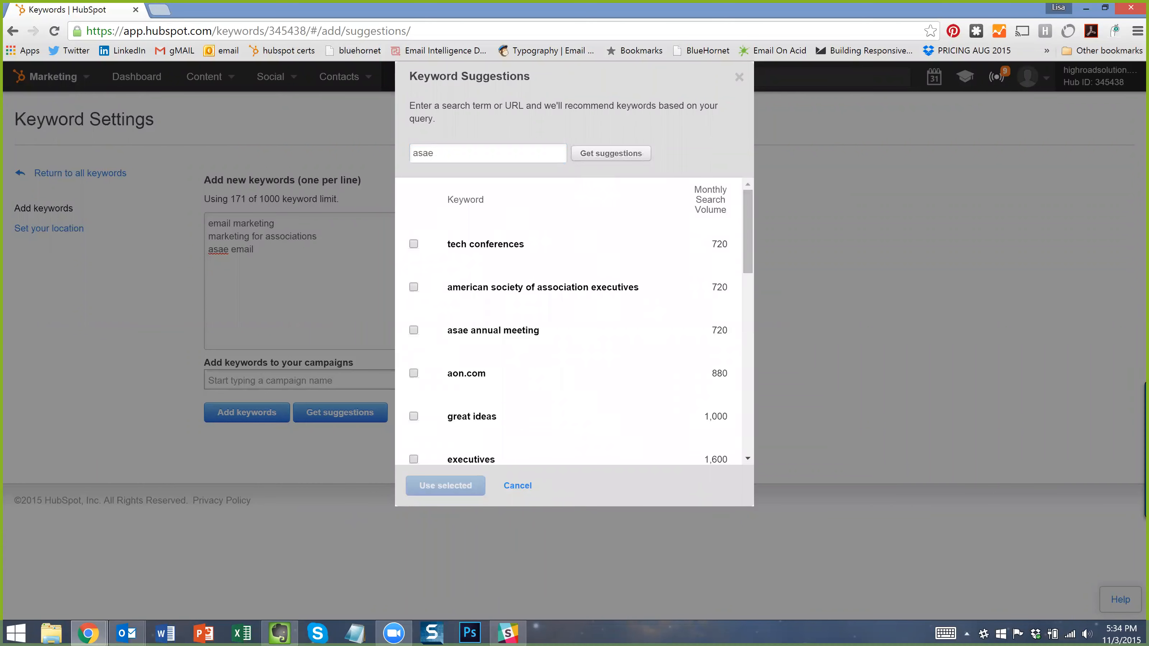
Look through the keyword suggestions for "asae" and their search volumes, trying out the selection of "american society of association executives".
{"action": "left_click", "coordinate": [473, 156]}
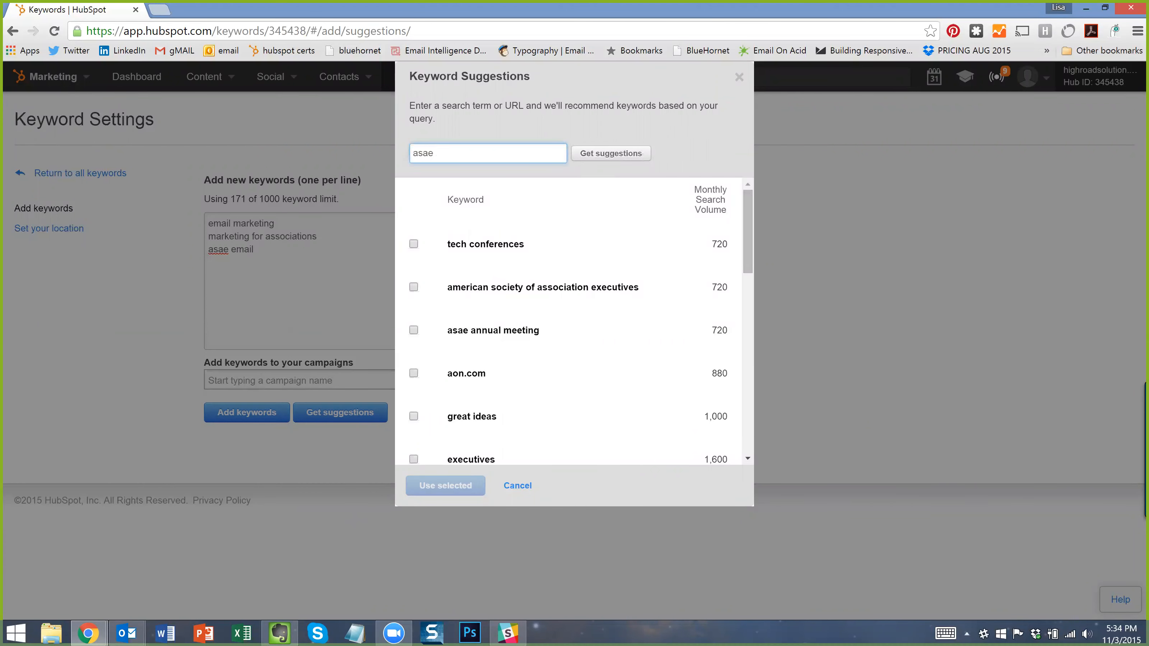
{"action": "left_click", "coordinate": [414, 287]}
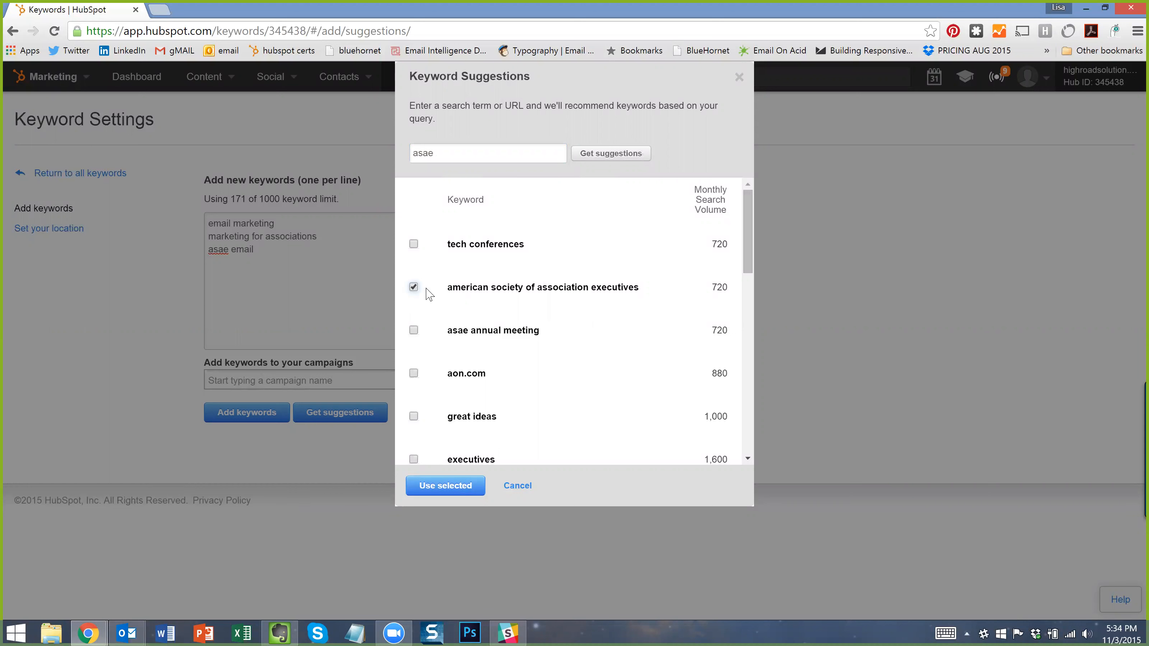
{"action": "left_click", "coordinate": [415, 288]}
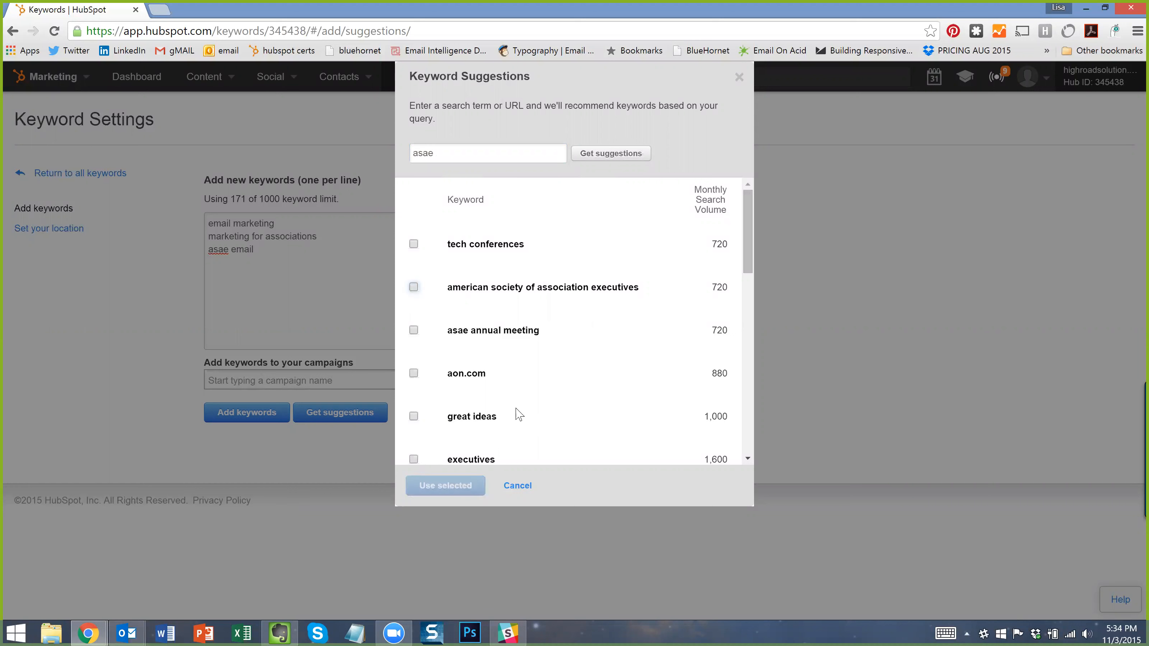
{"action": "scroll", "coordinate": [520, 413], "scroll_direction": "down", "scroll_amount": 5}
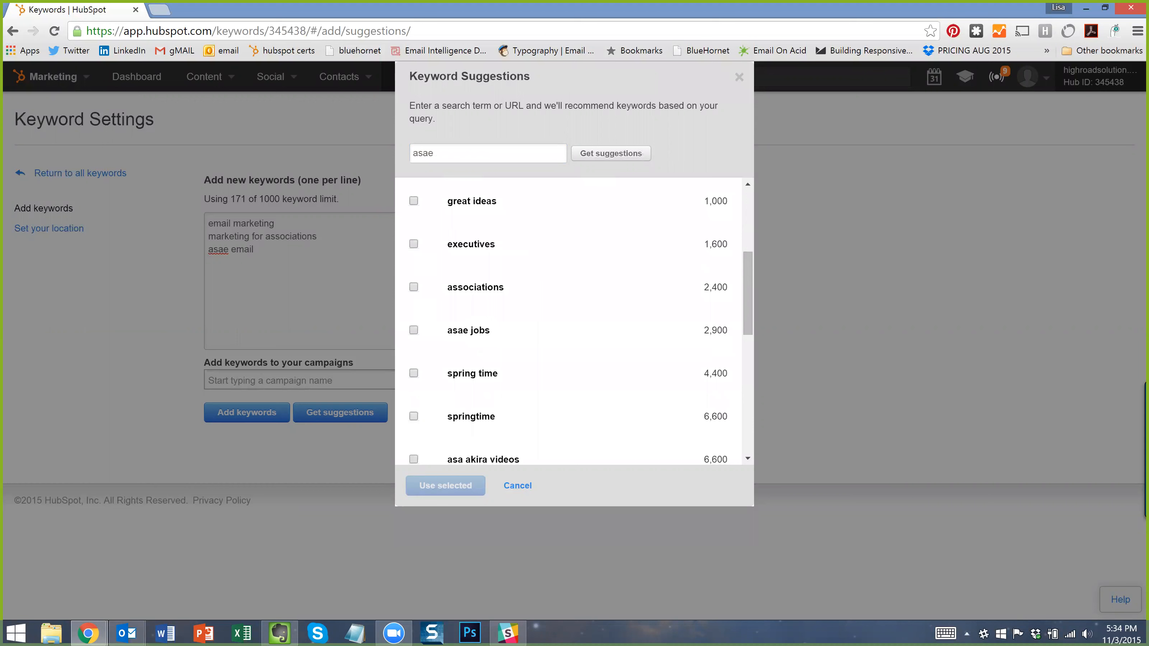
{"action": "scroll", "coordinate": [536, 313], "scroll_direction": "up", "scroll_amount": 5}
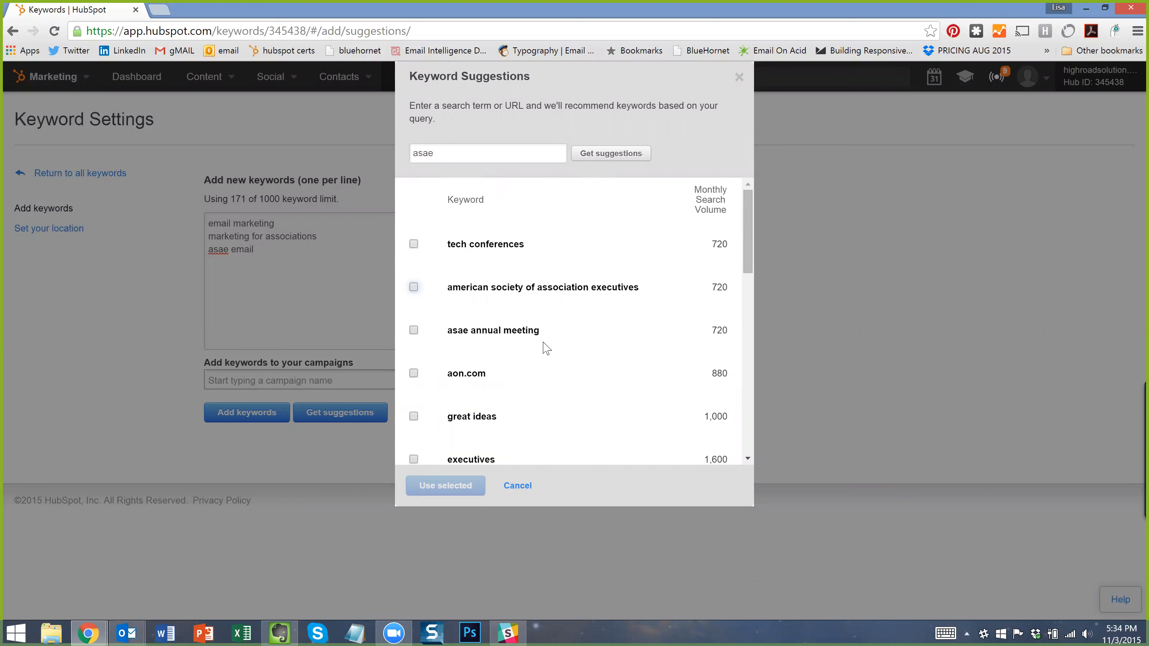
{"action": "scroll", "coordinate": [548, 343], "scroll_direction": "down", "scroll_amount": 1}
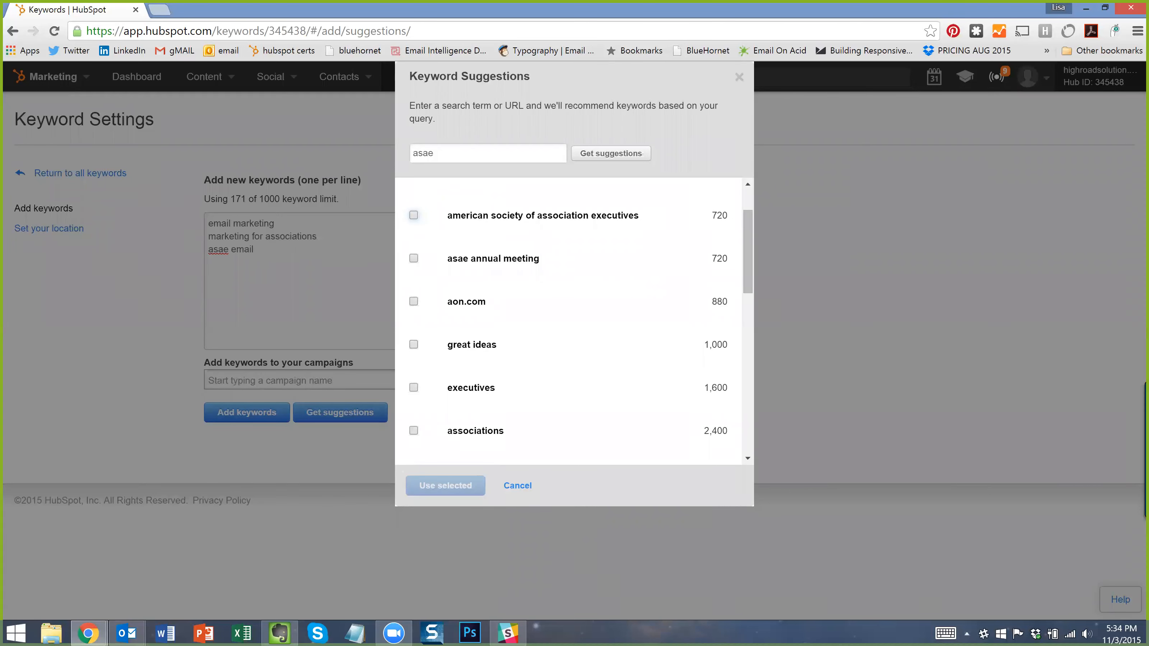
{"action": "scroll", "coordinate": [468, 308], "scroll_direction": "up", "scroll_amount": 2}
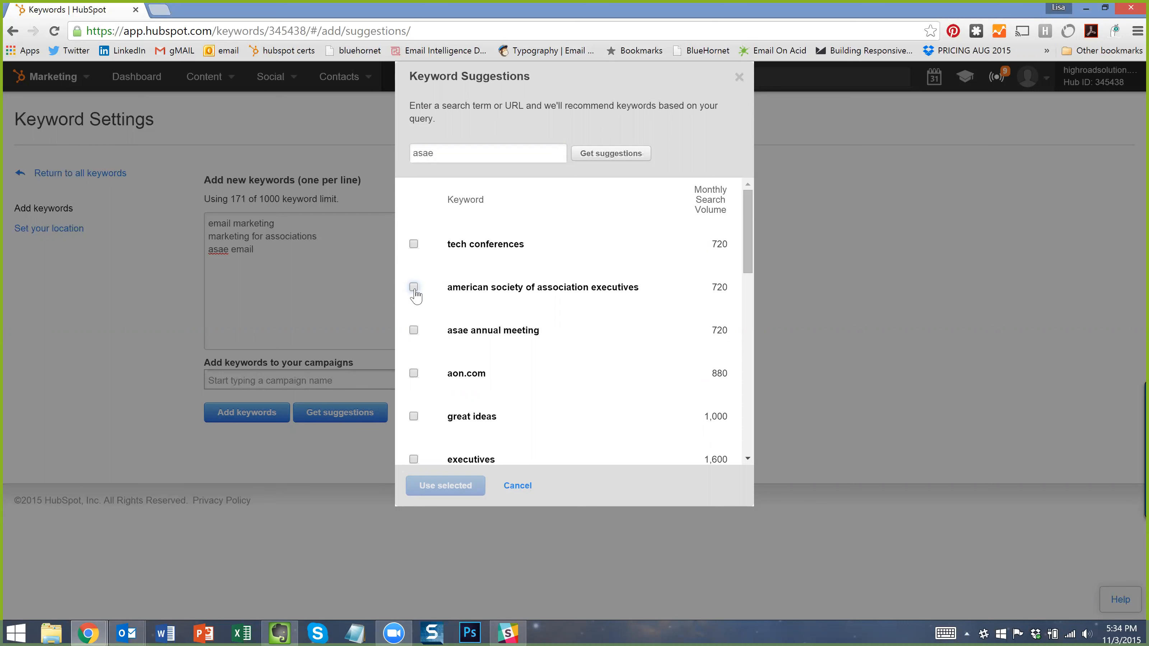
{"action": "left_click", "coordinate": [414, 288]}
{"action": "left_click", "coordinate": [434, 153]}
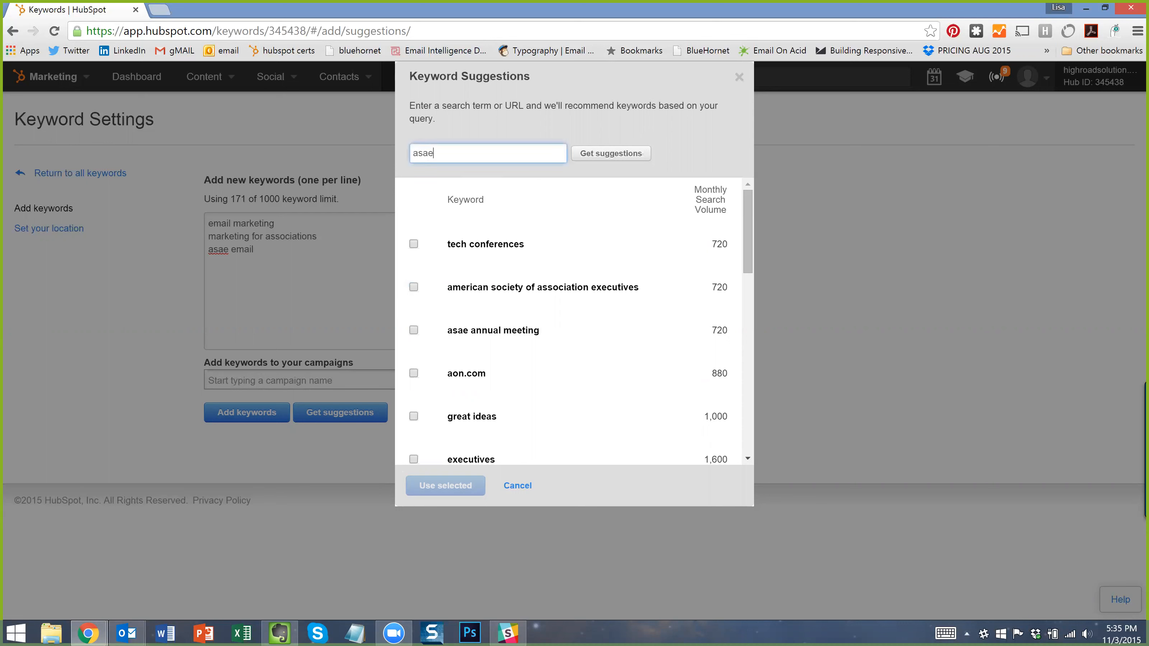
Cancel the keyword suggestions for "asae" and return to the full keyword list without adding the entered keywords.
{"action": "left_click_drag", "start_coordinate": [433, 153], "coordinate": [413, 153]}
{"action": "left_click", "coordinate": [518, 490]}
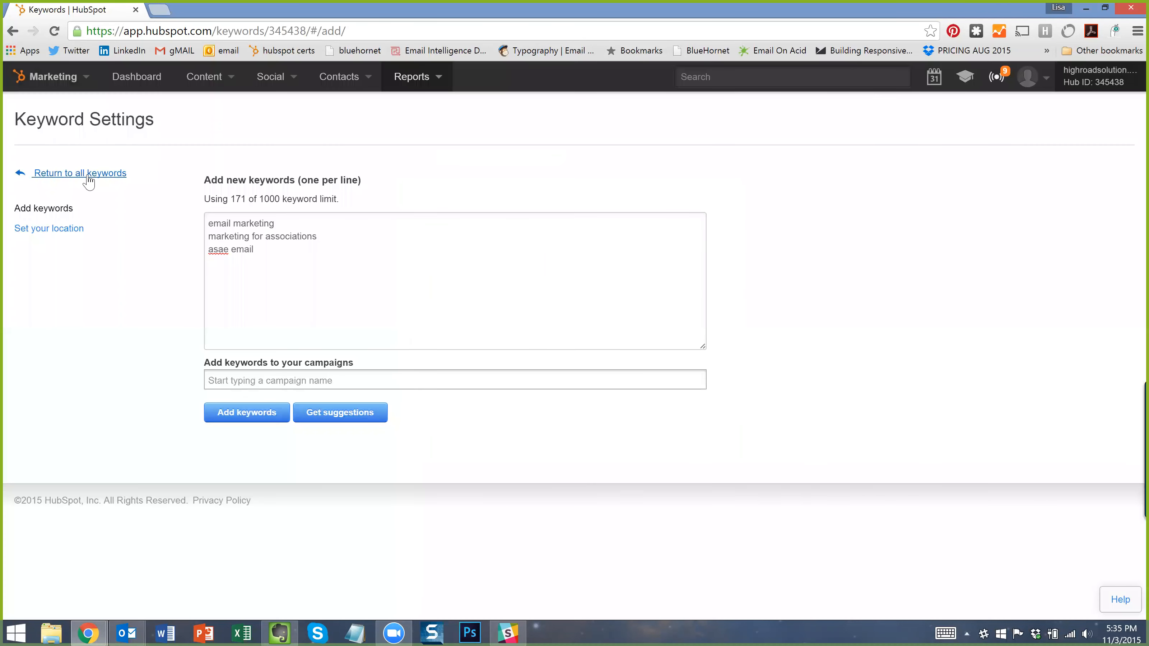
{"action": "left_click", "coordinate": [108, 181]}
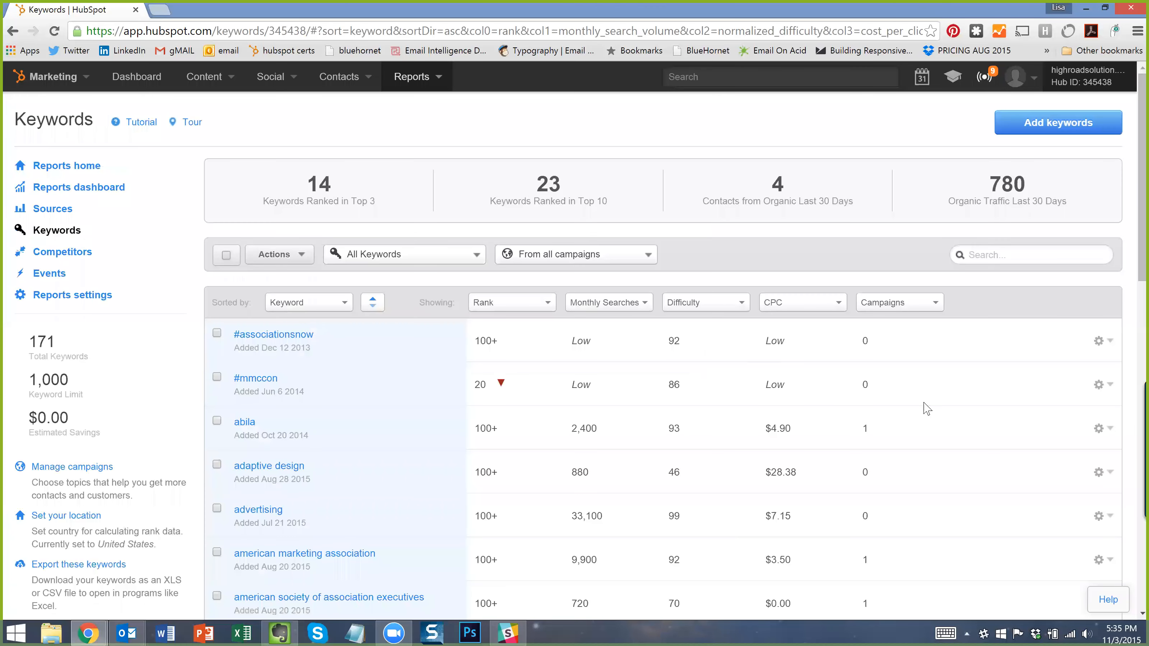
Look through the first page of the keyword list and check the options for how many keywords are shown per page.
{"action": "scroll", "coordinate": [882, 365], "scroll_direction": "down", "scroll_amount": 3}
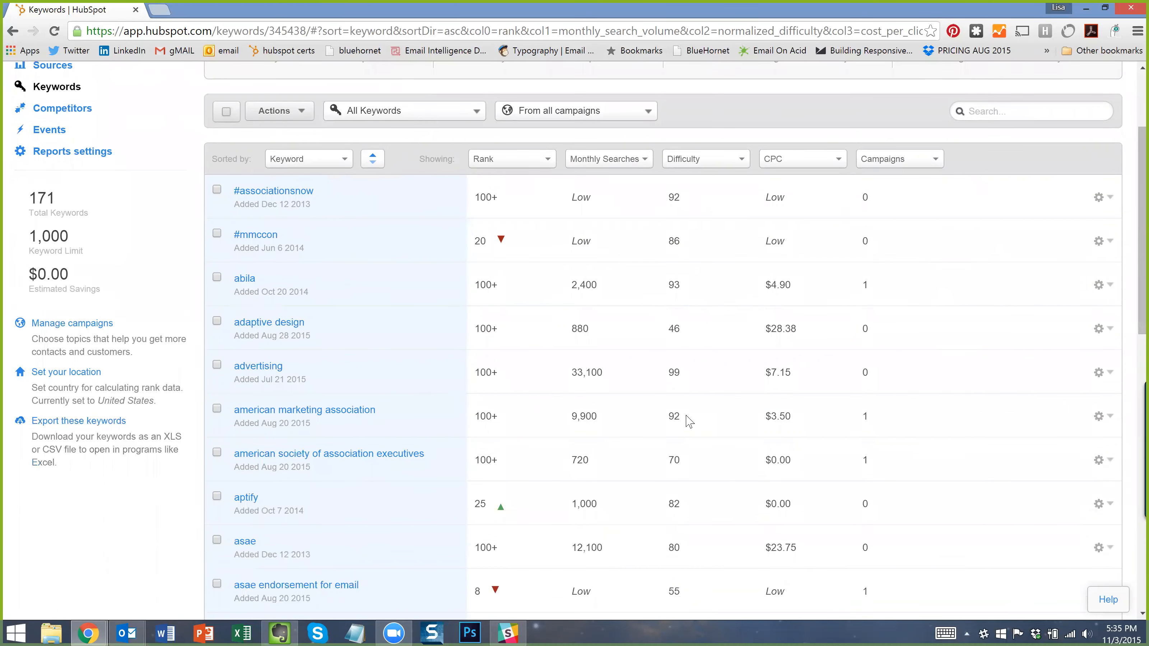
{"action": "scroll", "coordinate": [957, 450], "scroll_direction": "down", "scroll_amount": 3}
{"action": "scroll", "coordinate": [961, 453], "scroll_direction": "down", "scroll_amount": 10}
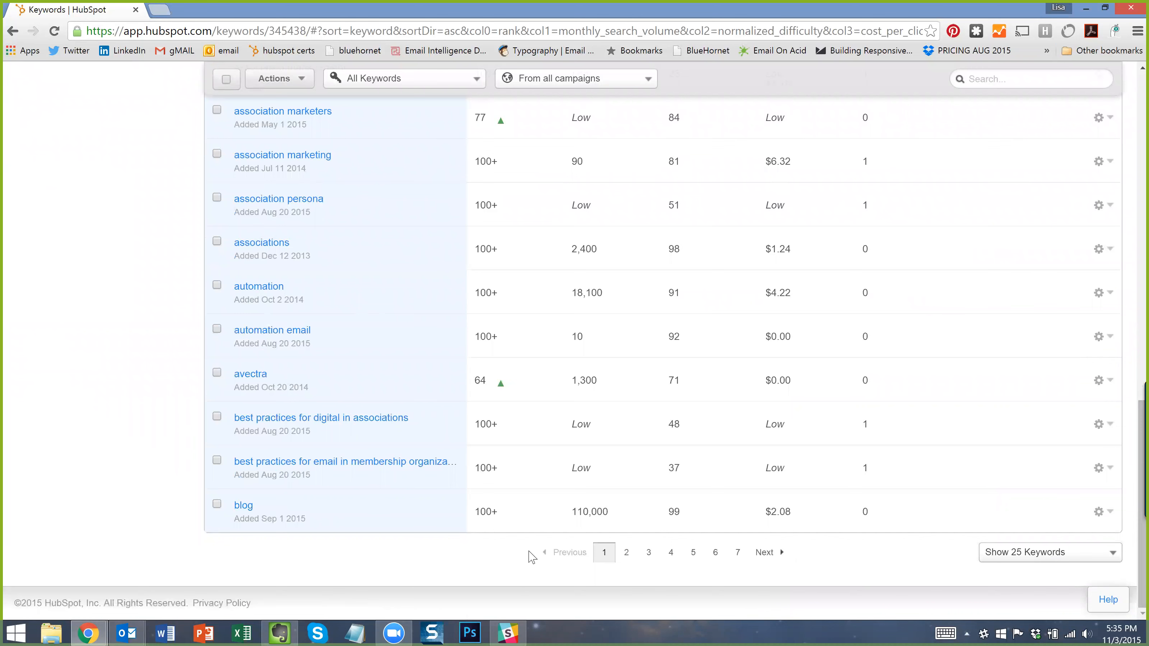
{"action": "left_click", "coordinate": [1036, 564]}
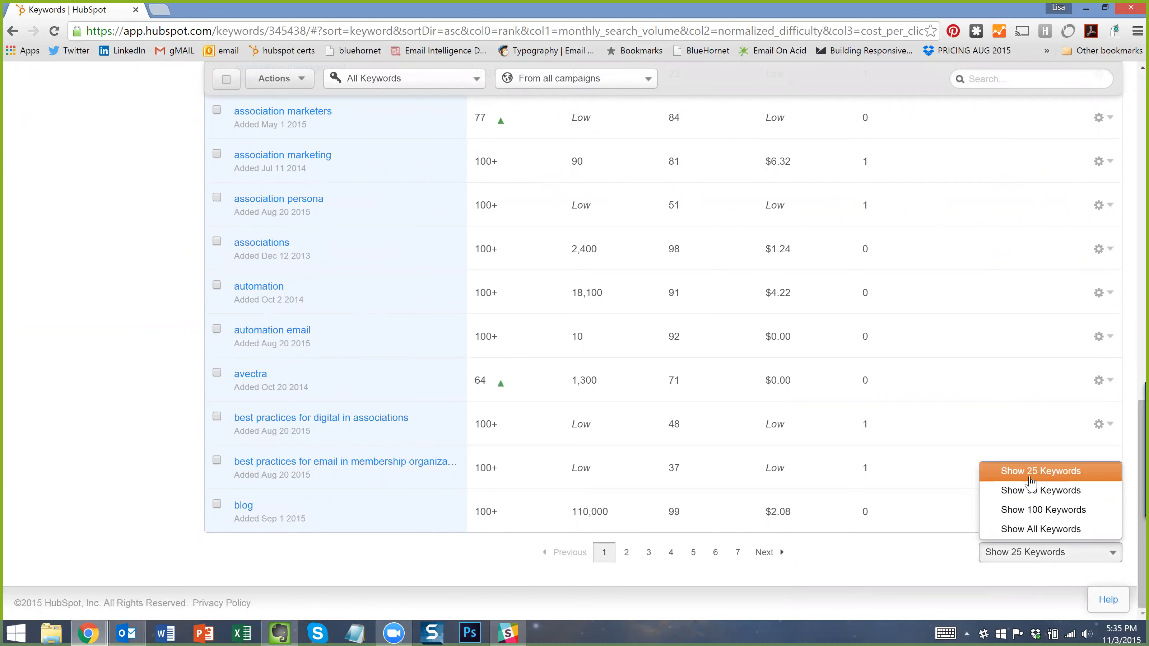
{"action": "left_click", "coordinate": [843, 567]}
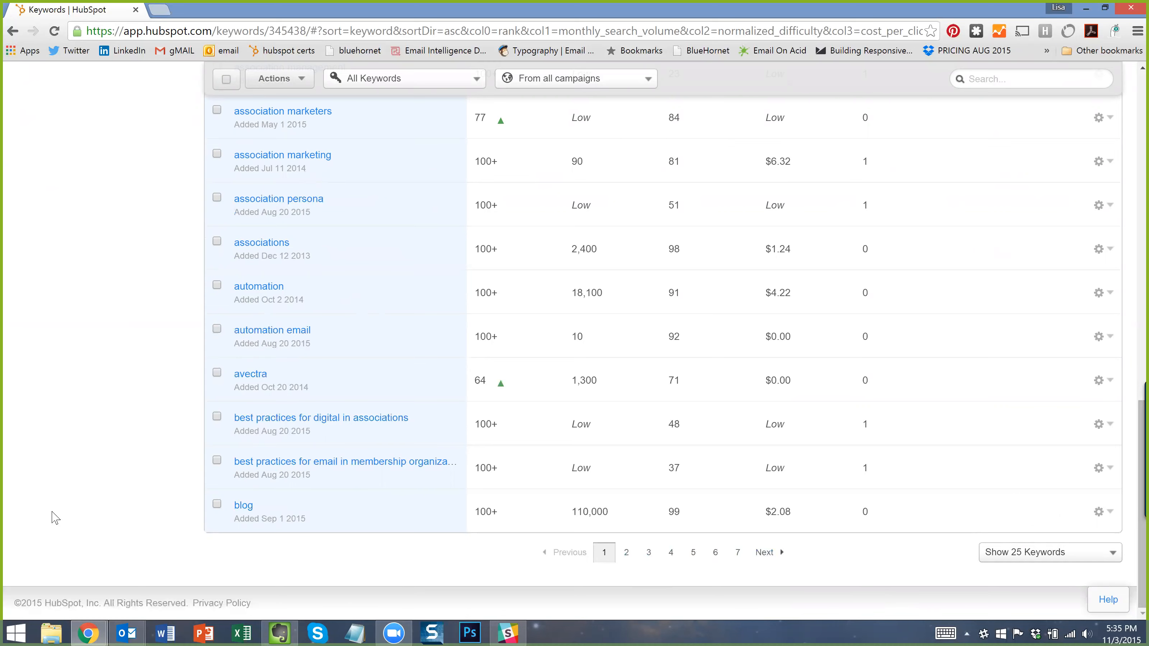
{"action": "scroll", "coordinate": [149, 441], "scroll_direction": "up", "scroll_amount": 10}
{"action": "scroll", "coordinate": [280, 268], "scroll_direction": "up", "scroll_amount": 8}
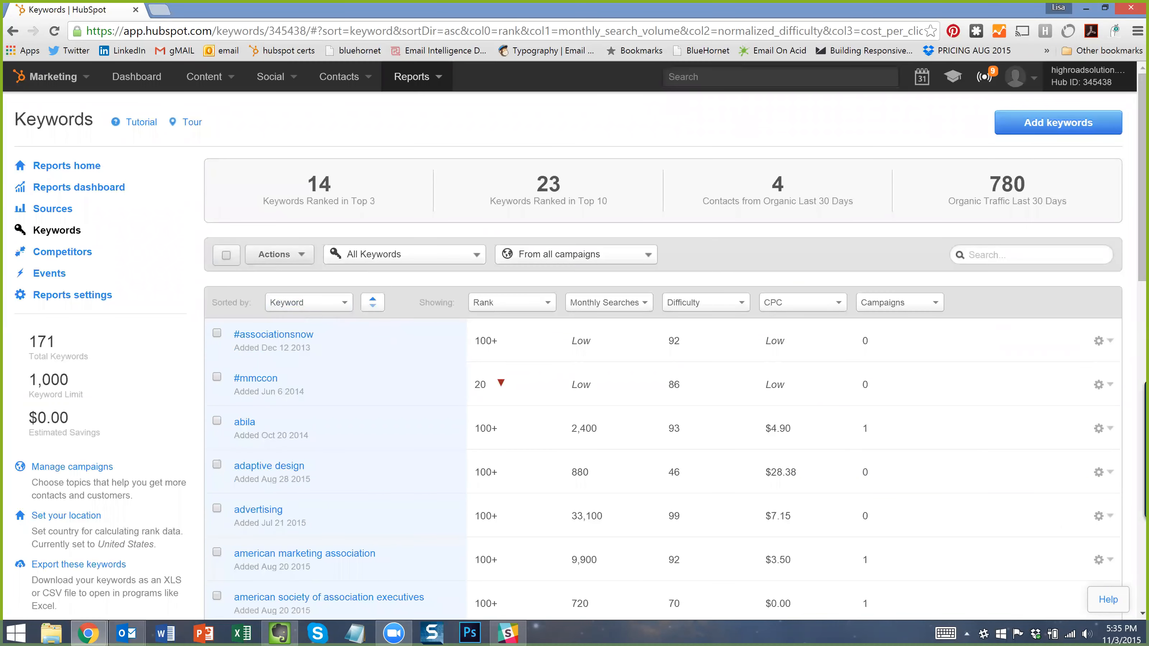
Search the keyword list for "email marketing" and clear the search text.
{"action": "left_click", "coordinate": [990, 255]}
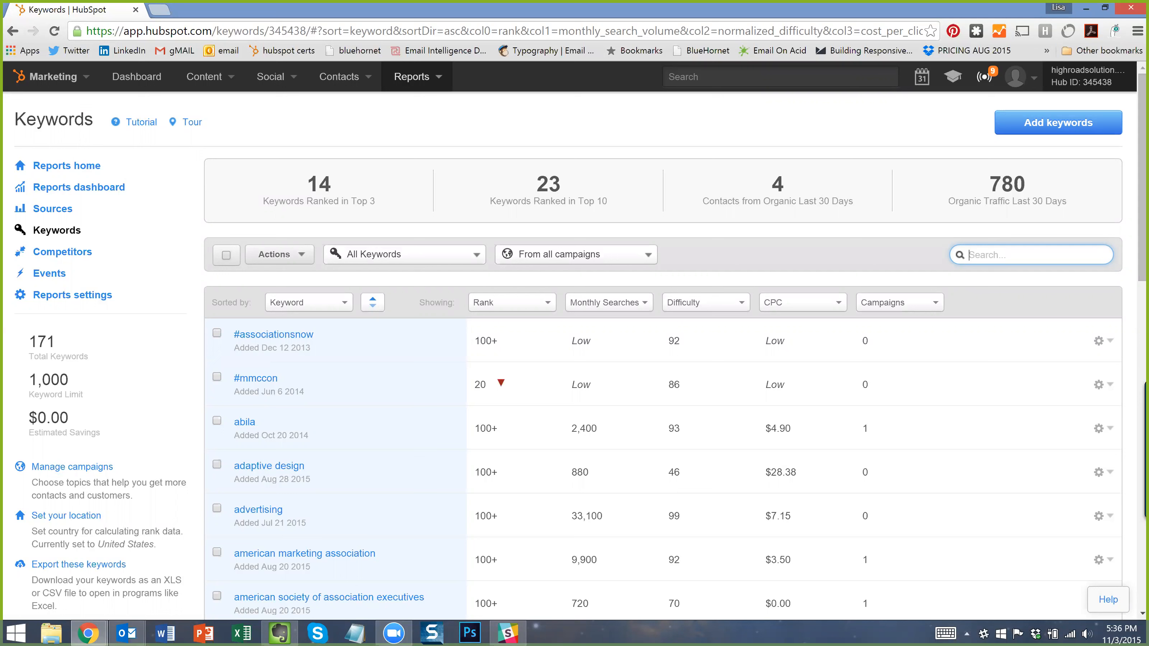
{"action": "type", "text": "email marketing"}
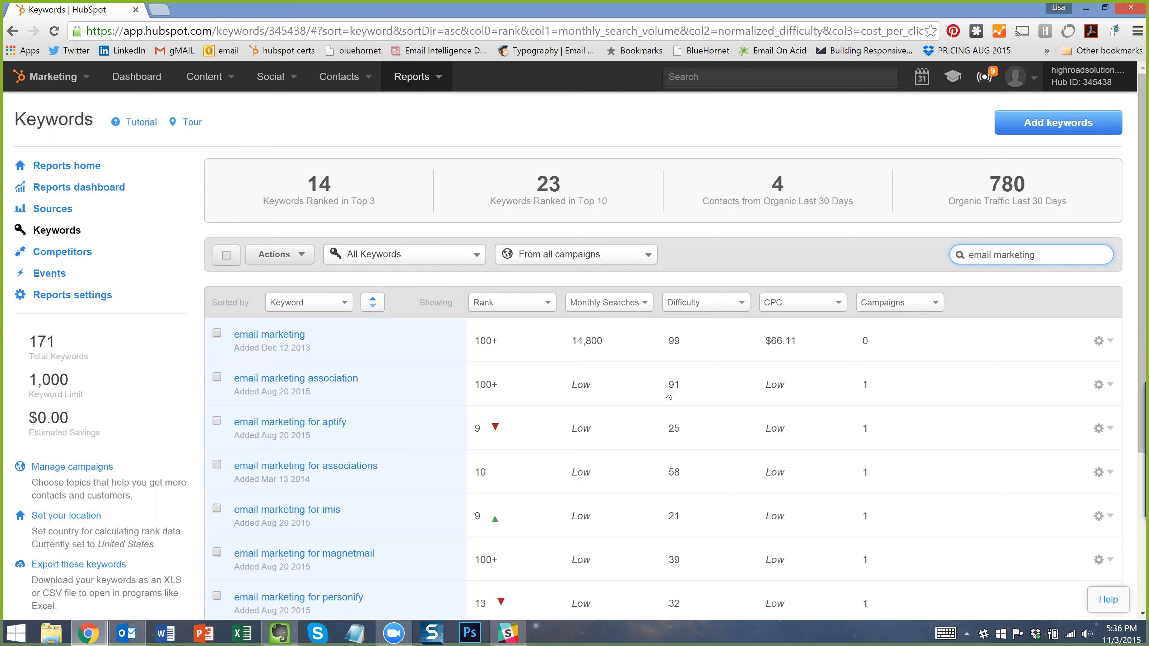
{"action": "key", "text": "BackSpace"}
{"action": "key", "text": "BackSpace"}
{"action": "key", "text": "BackSpace"}
{"action": "key", "text": "BackSpace"}
{"action": "key", "text": "BackSpace"}
{"action": "key", "text": "BackSpace"}
{"action": "key", "text": "BackSpace"}
{"action": "key", "text": "BackSpace"}
{"action": "key", "text": "BackSpace"}
{"action": "key", "text": "BackSpace"}
{"action": "key", "text": "BackSpace"}
{"action": "key", "text": "BackSpace"}
{"action": "key", "text": "BackSpace"}
{"action": "key", "text": "BackSpace"}
{"action": "key", "text": "BackSpace"}
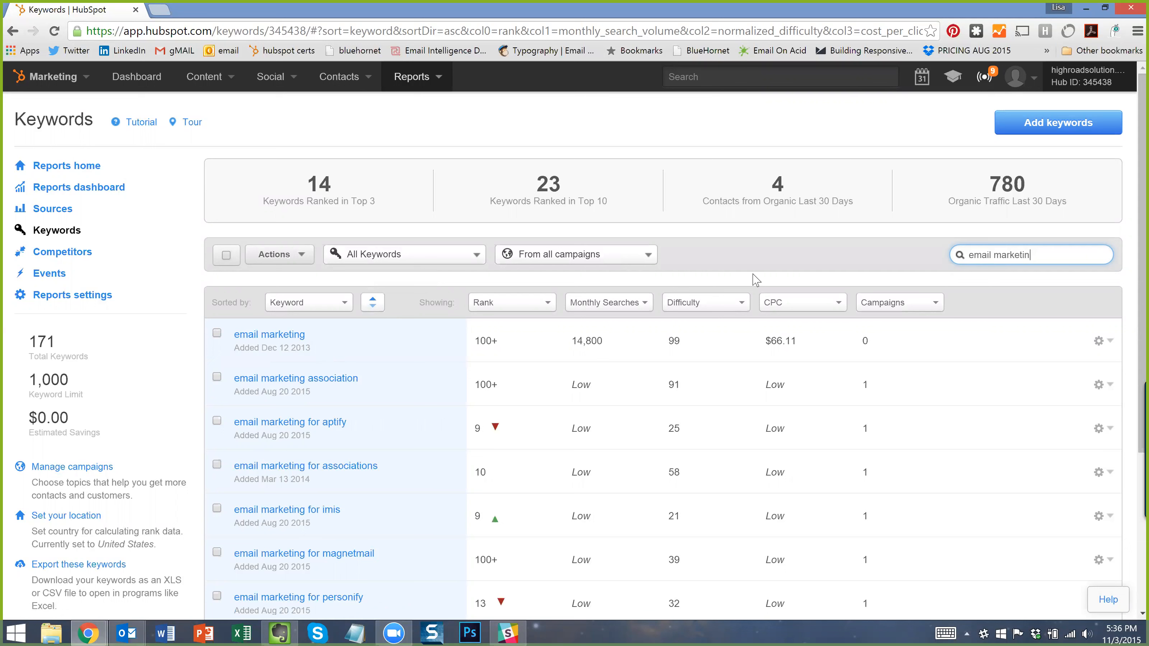